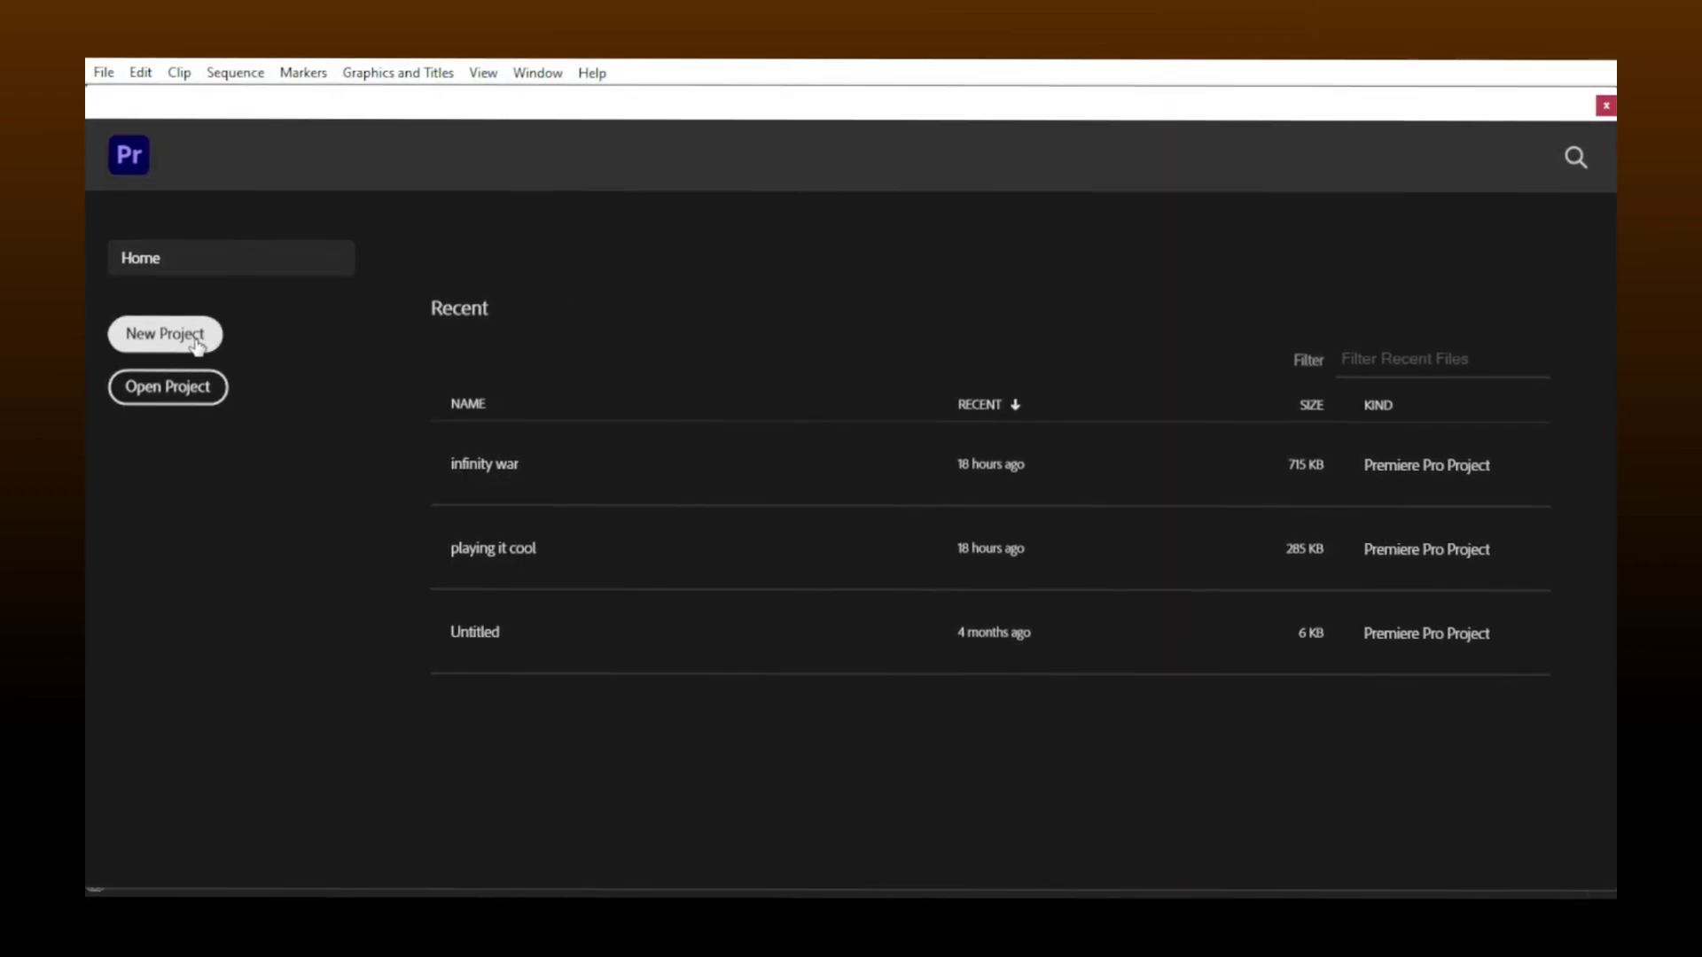
Step: Create a project named 'the last of us' in E:\Computer\Mega downloads\The last of us
click(140, 343)
text(the last of us)
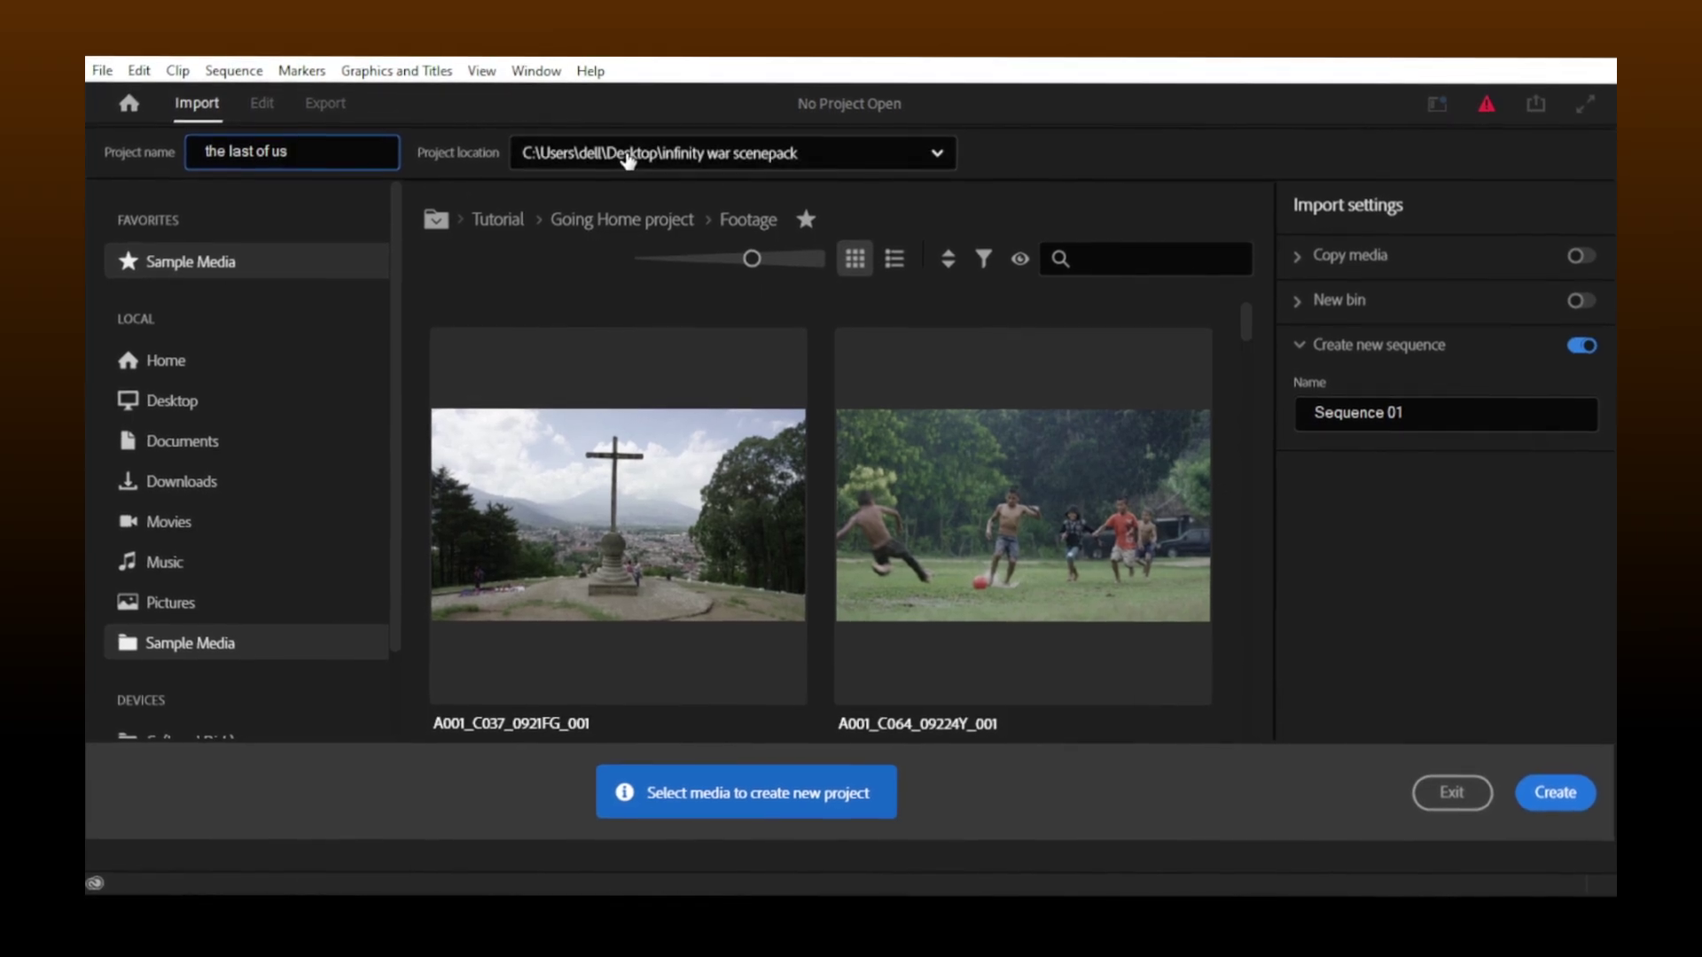
click(636, 155)
click(568, 340)
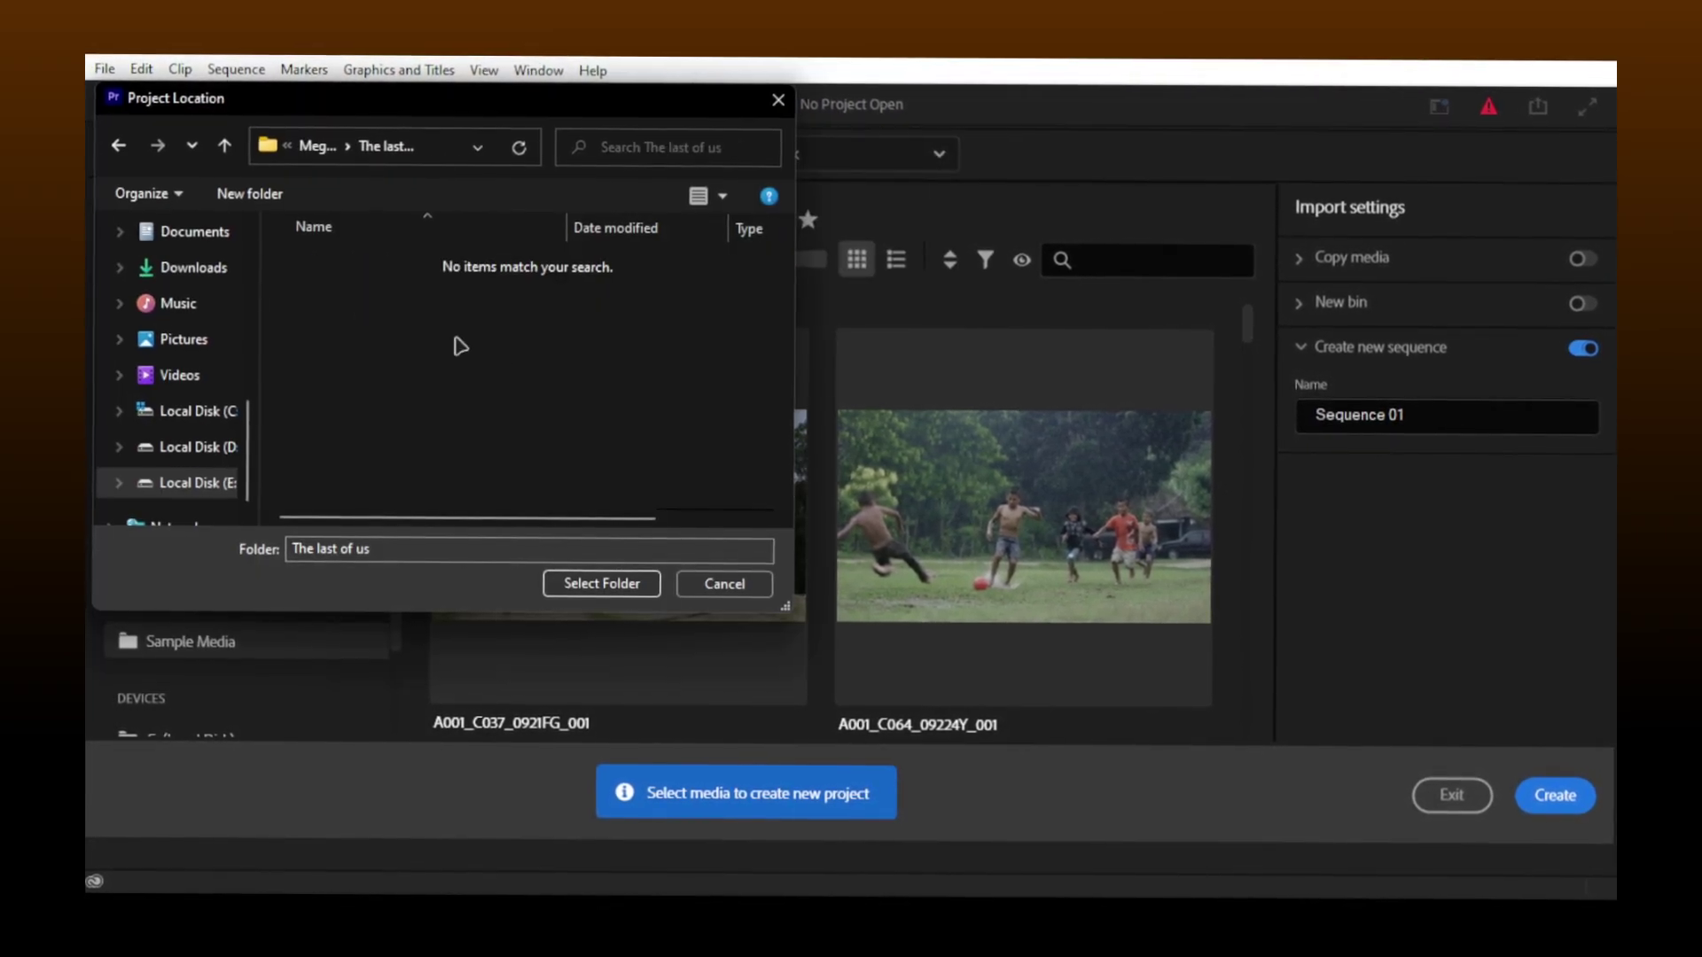
click(616, 582)
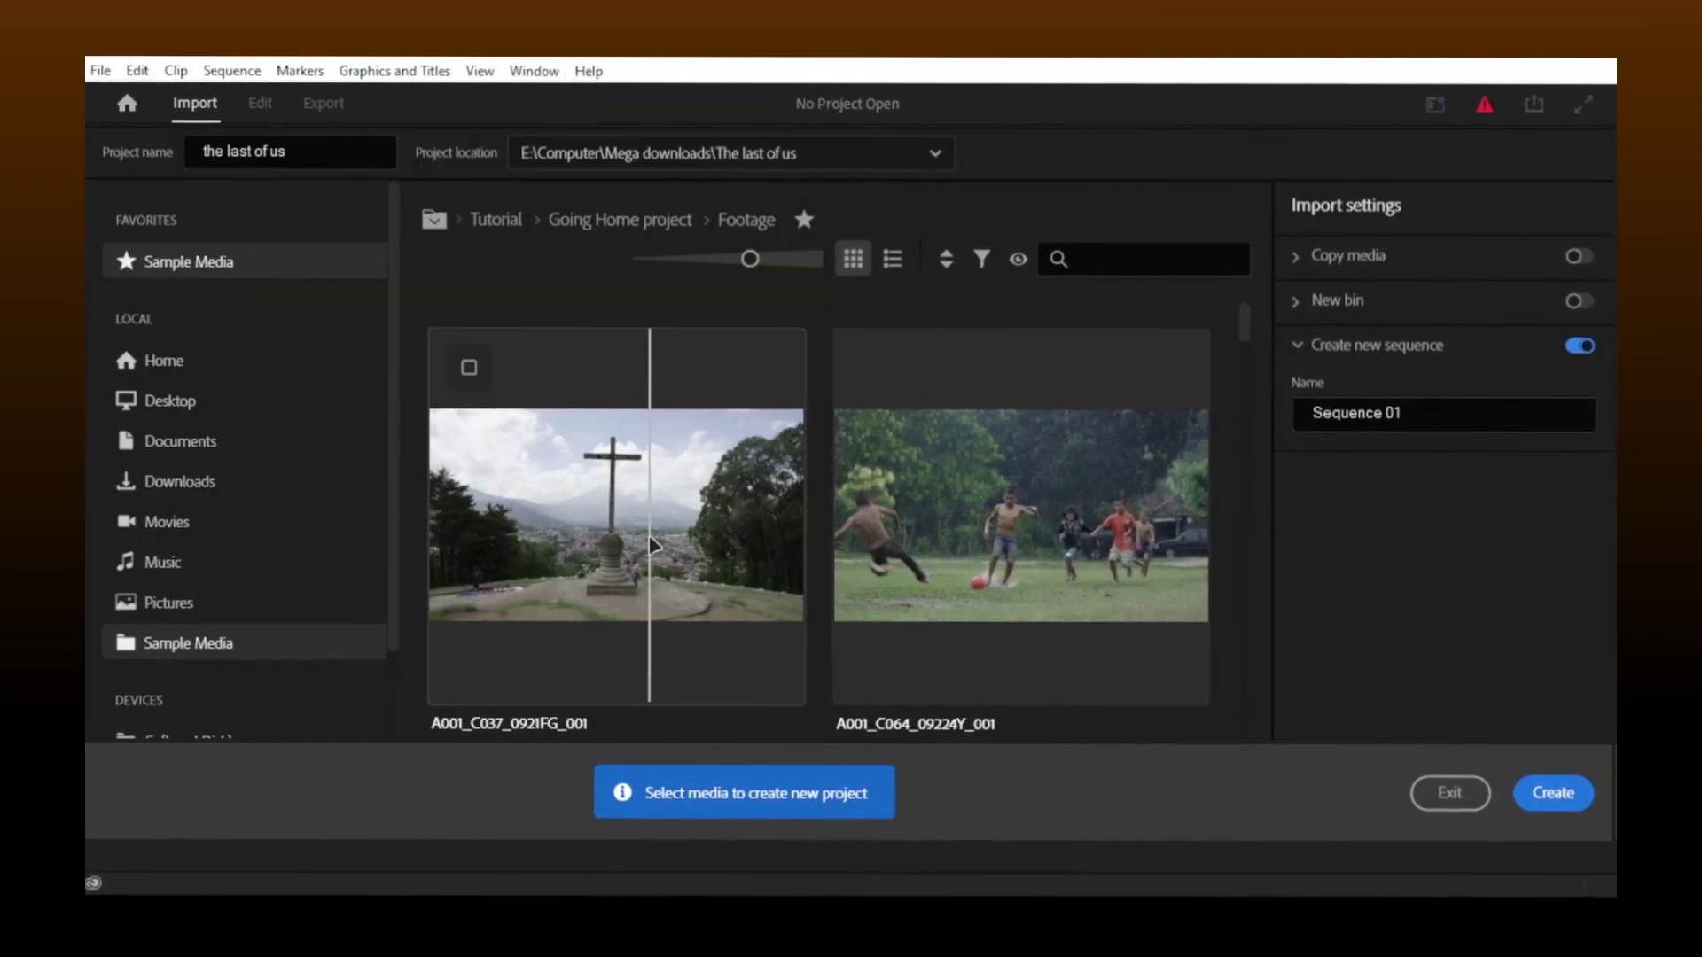
click(1563, 795)
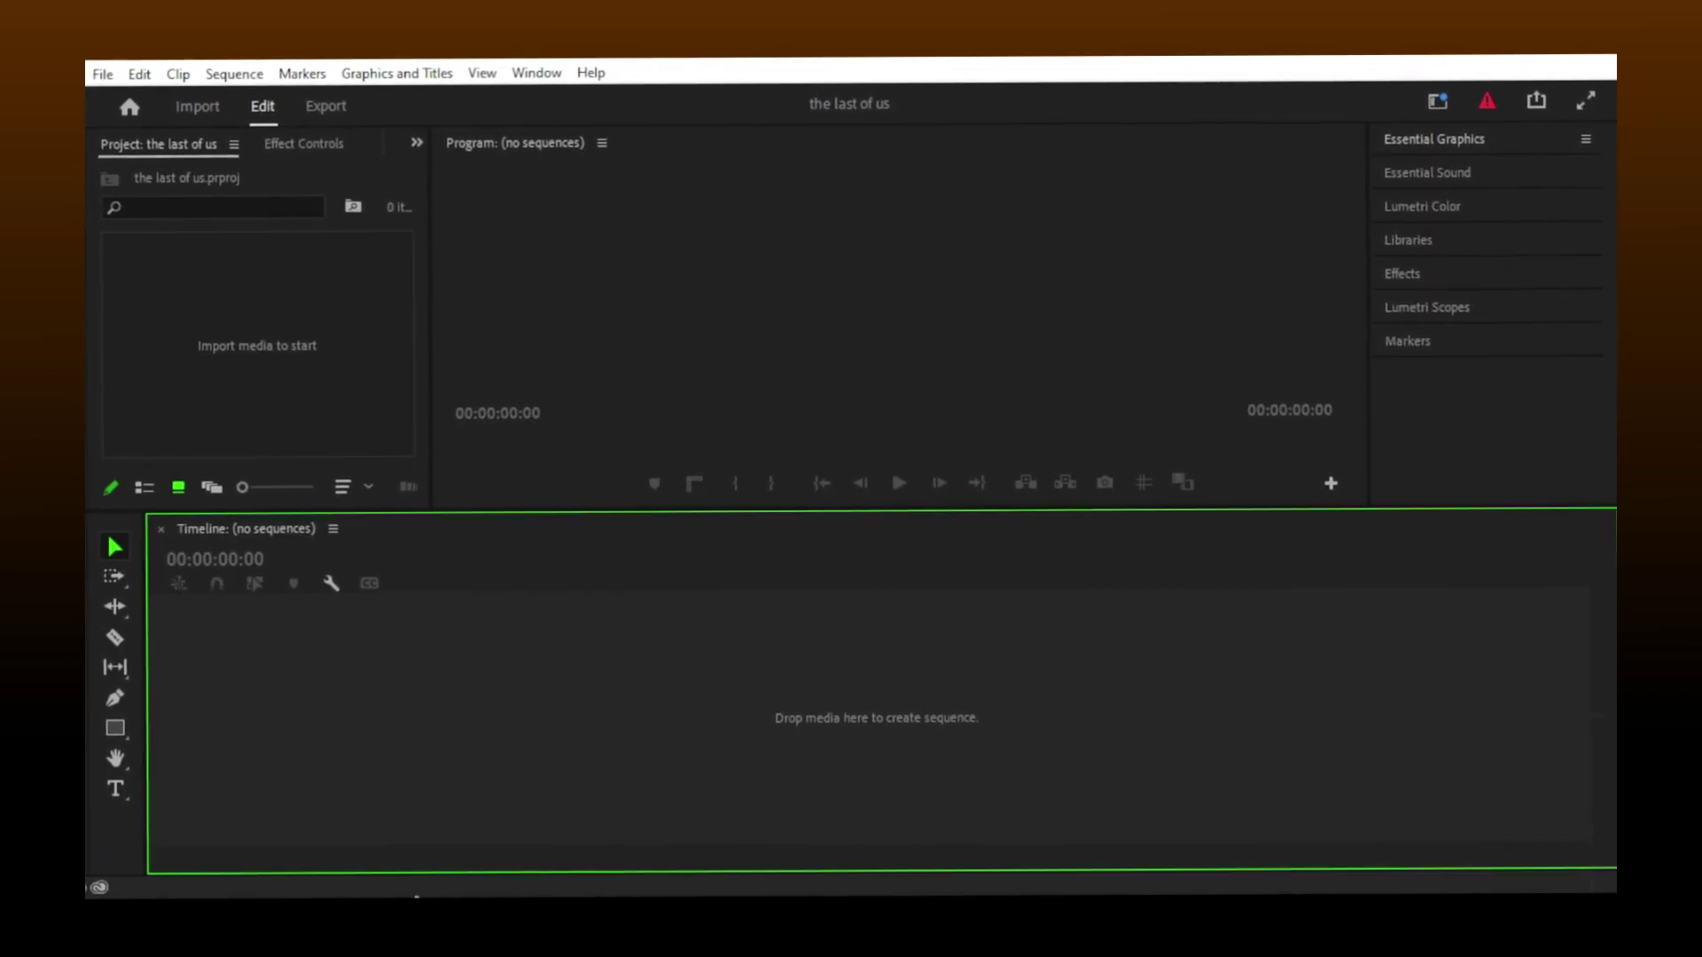
Step: Import the episode 2 mkv and build the 'the last of us (ep2)' sequence from it
click(335, 872)
drag(620, 324, 193, 344)
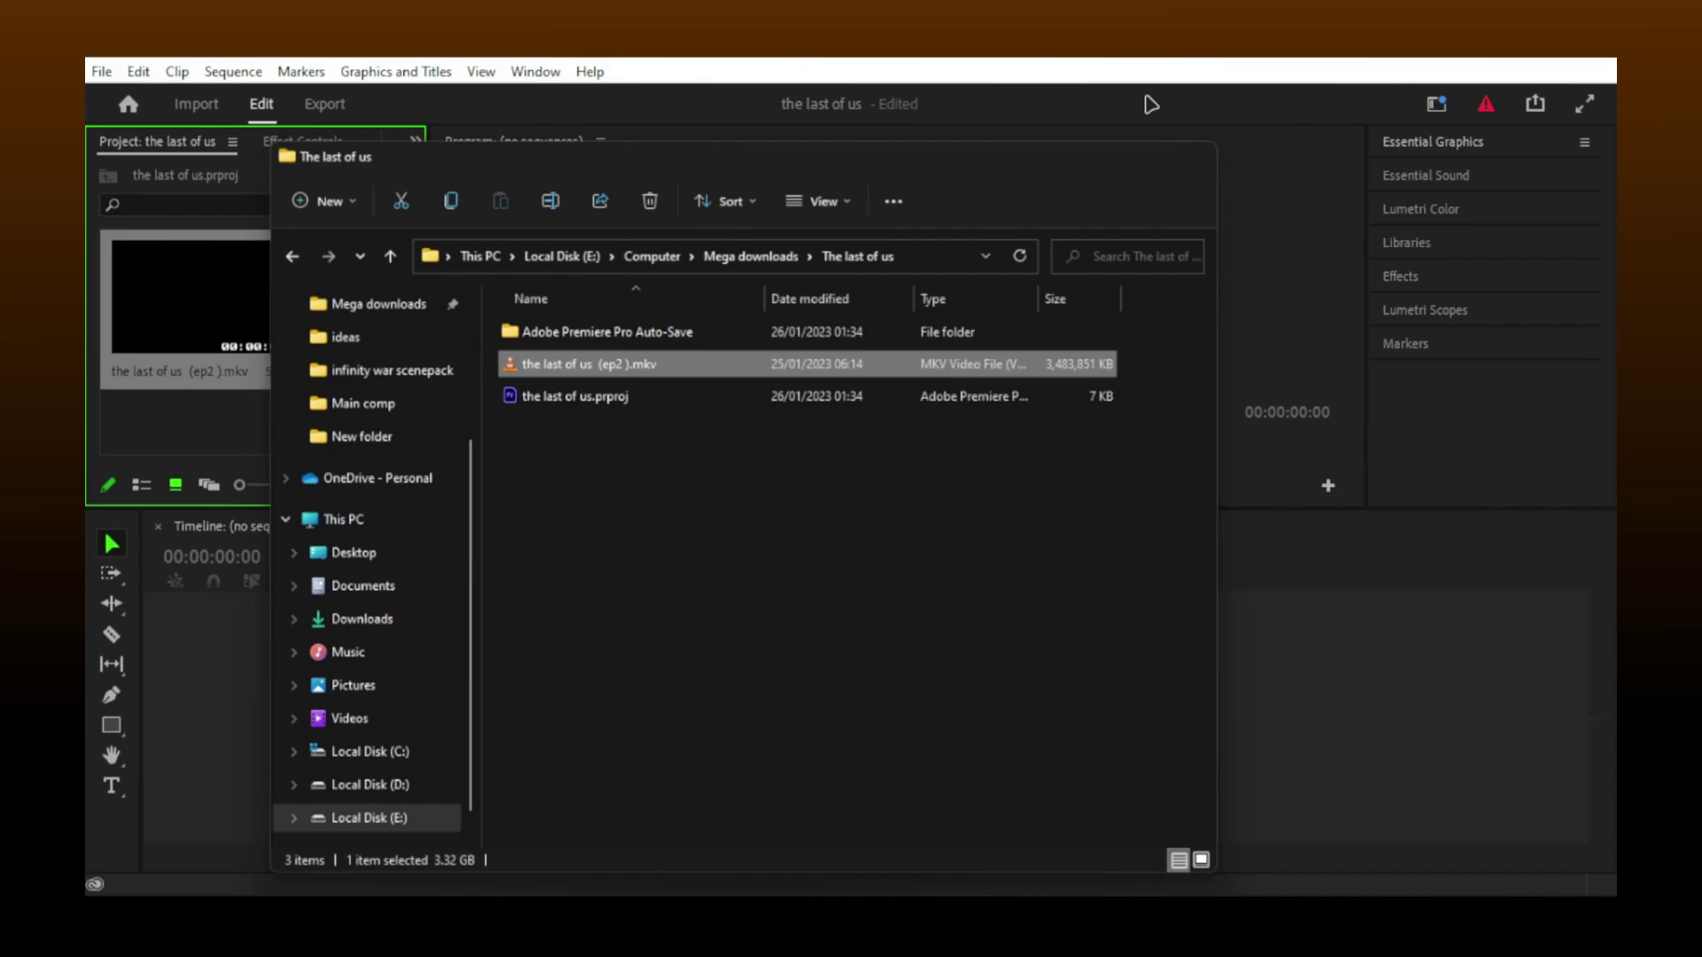
click(391, 385)
click(298, 426)
right_click(246, 310)
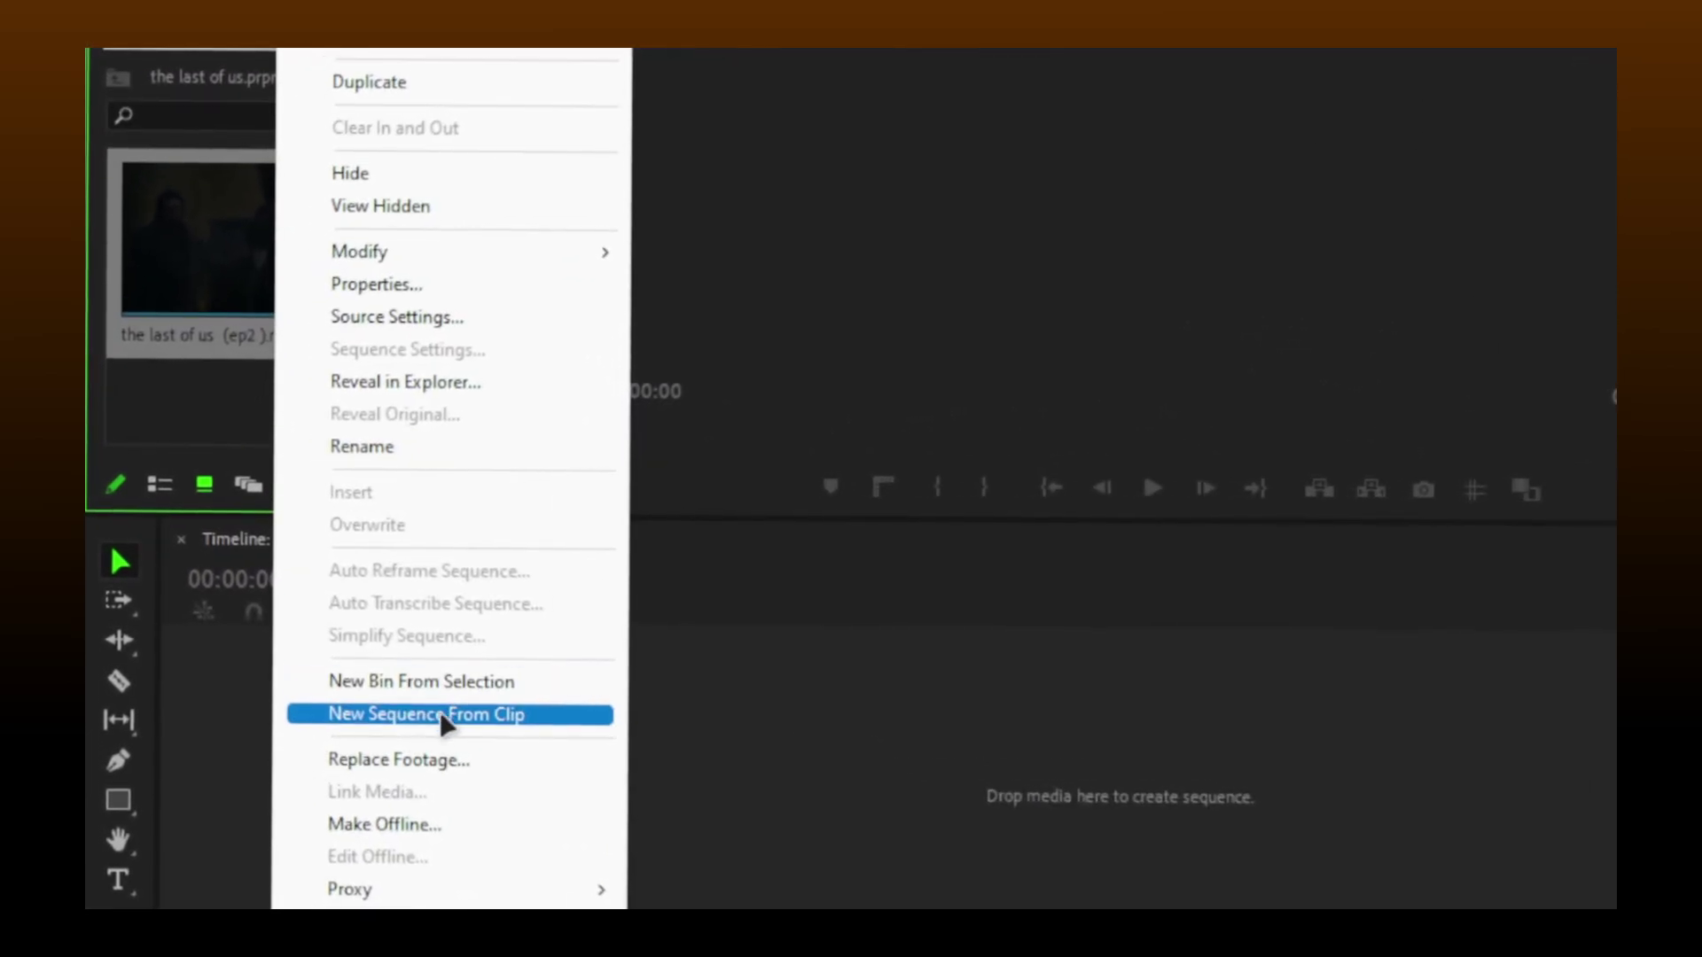
click(415, 720)
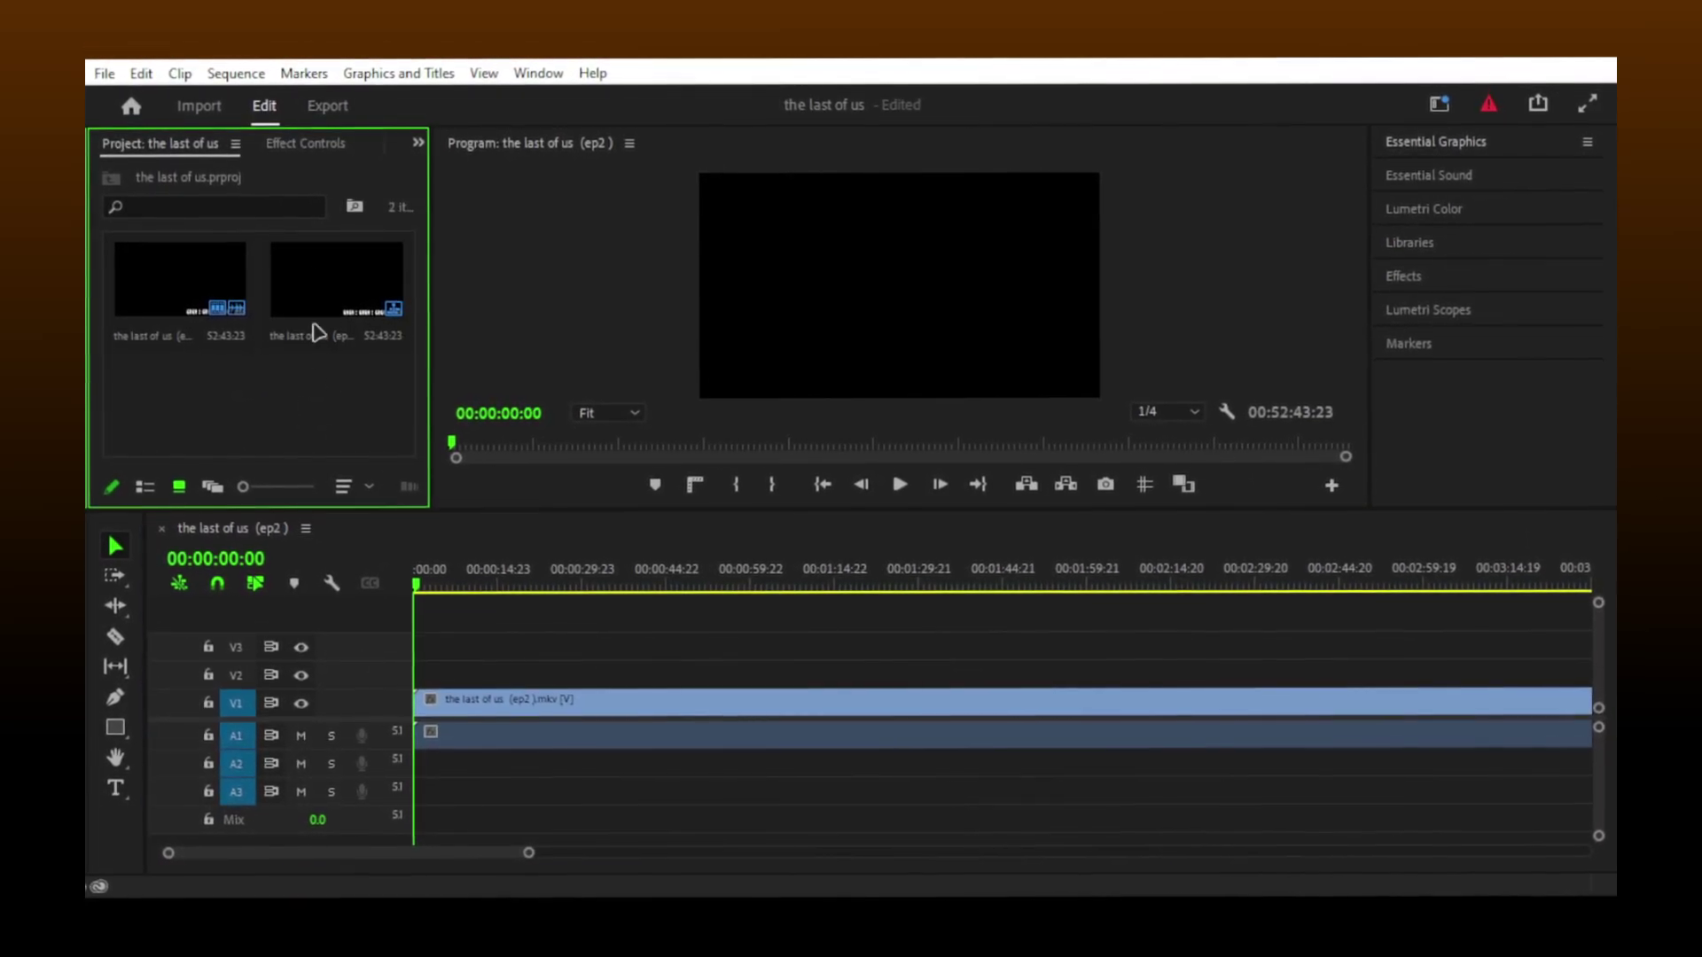
click(235, 74)
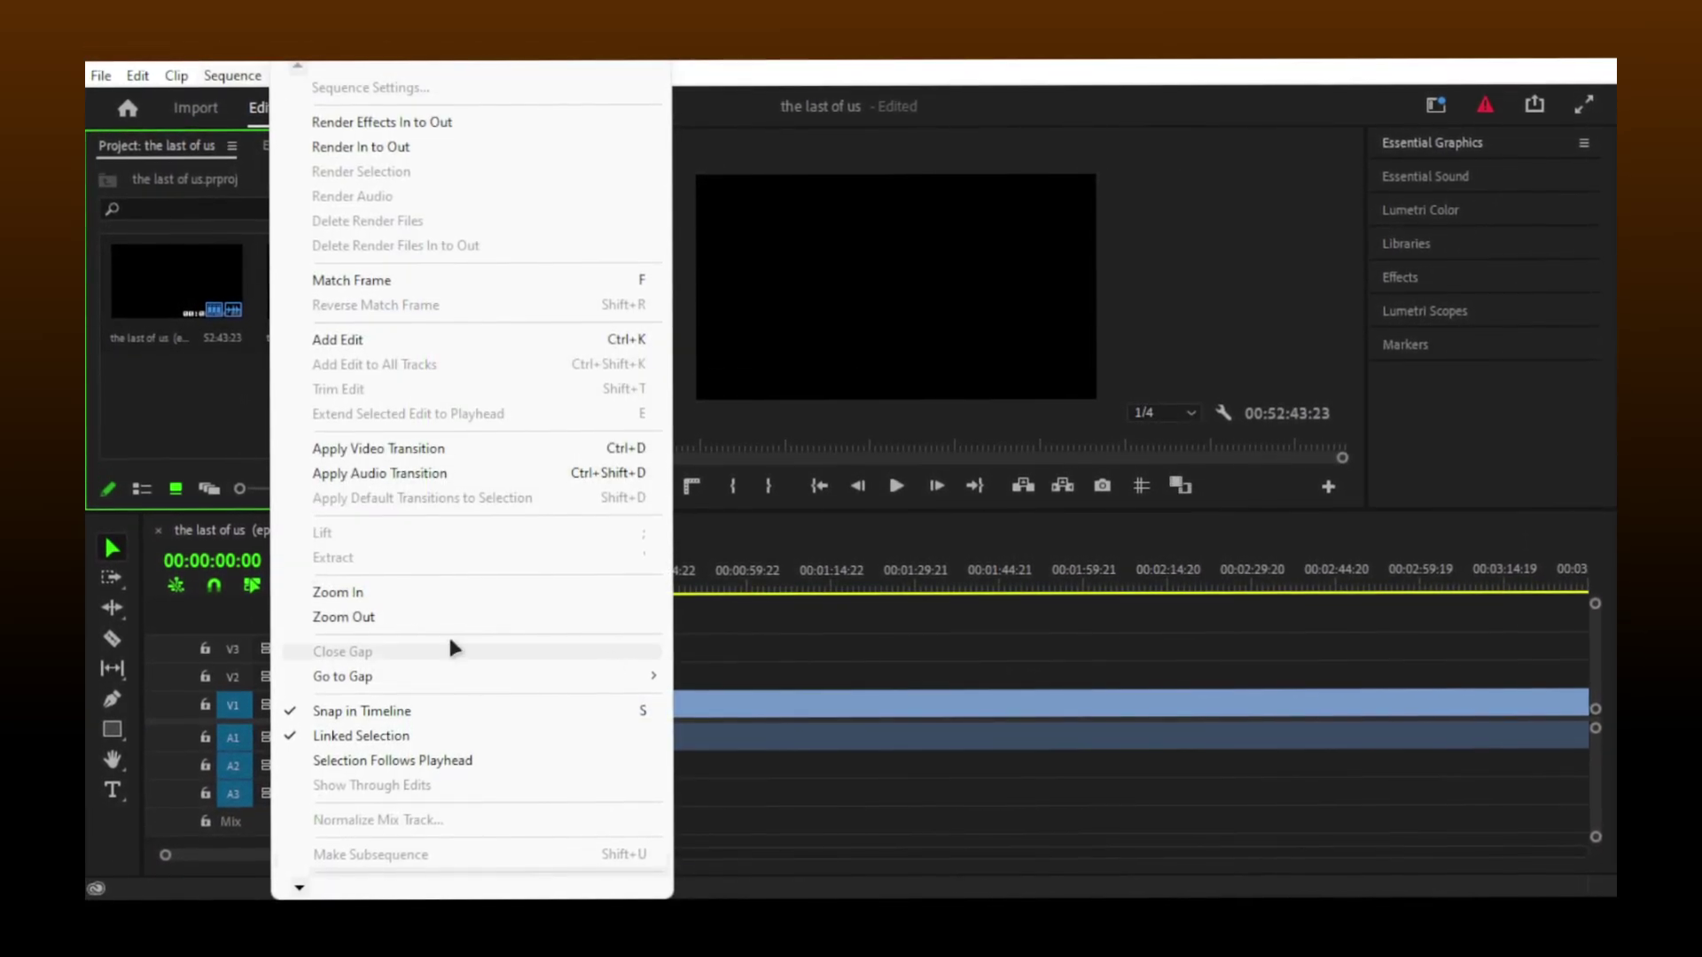
click(809, 661)
click(284, 67)
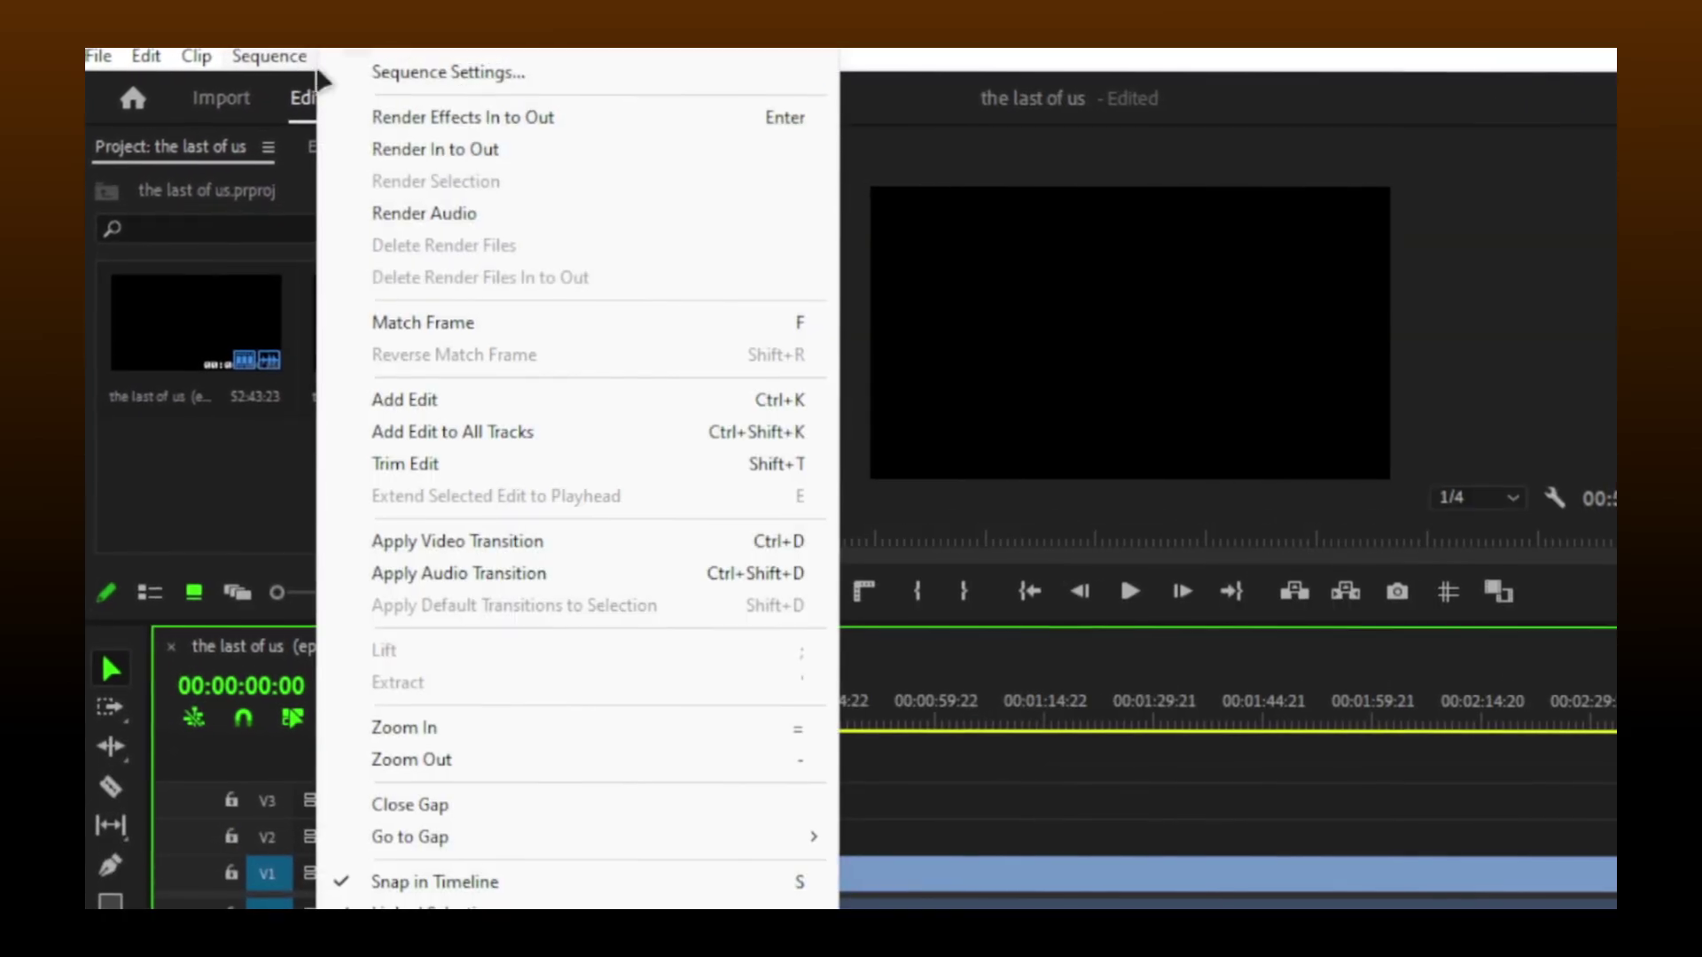
click(452, 80)
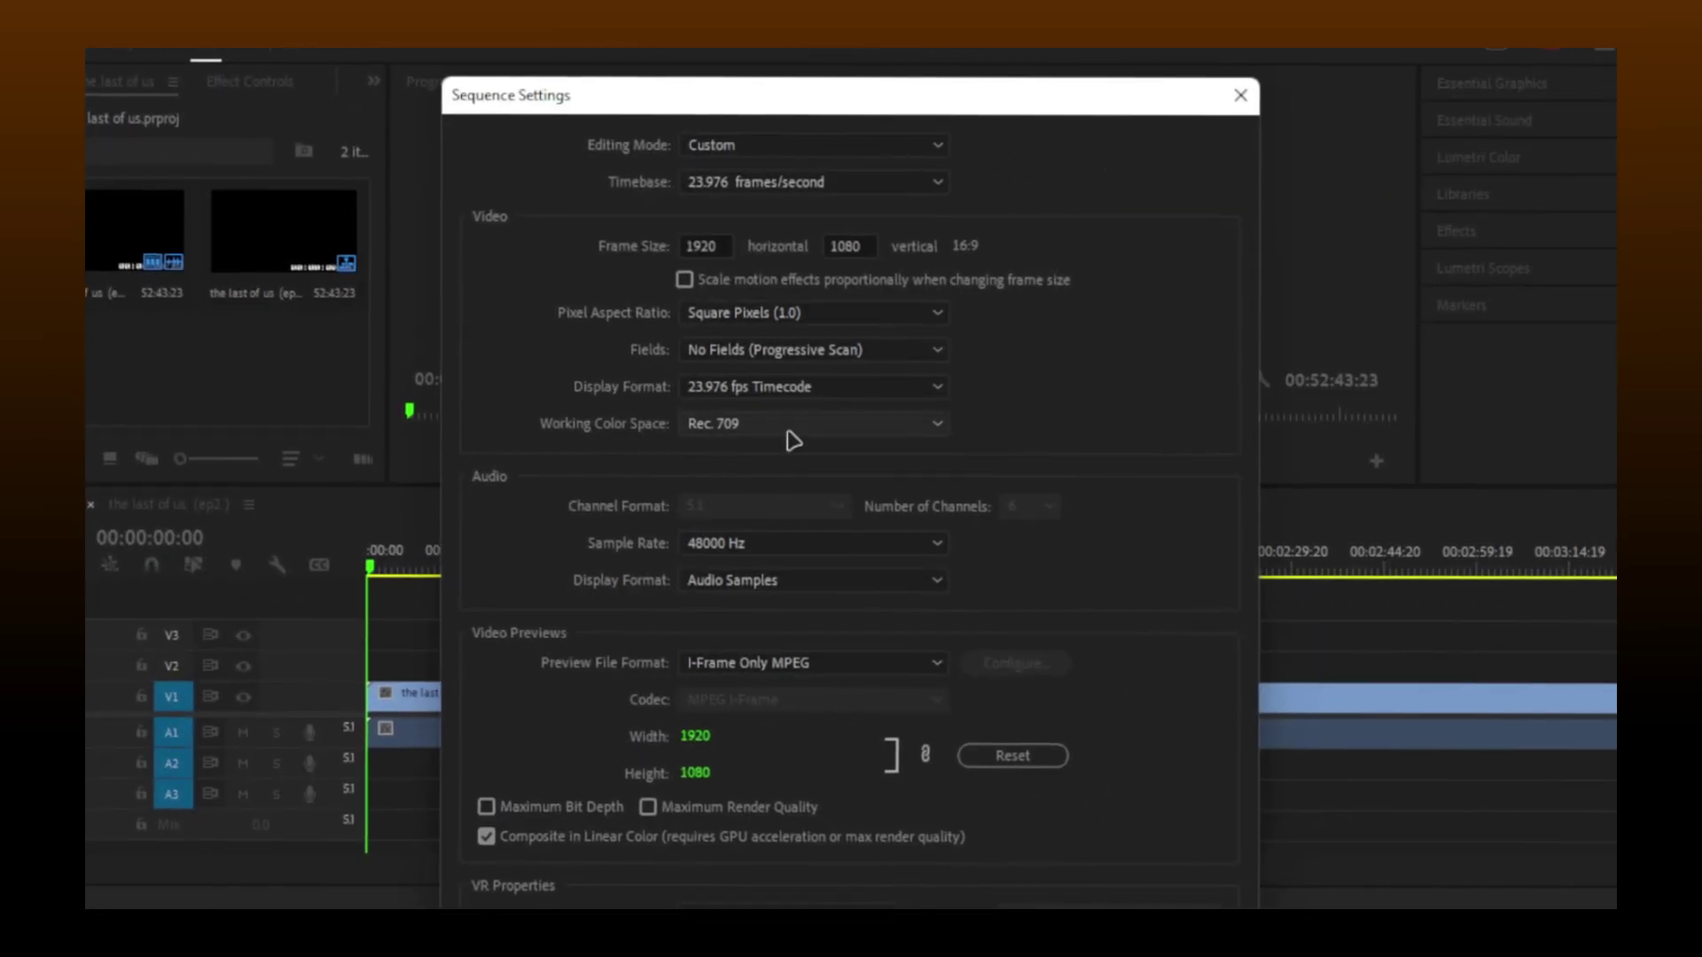
click(784, 426)
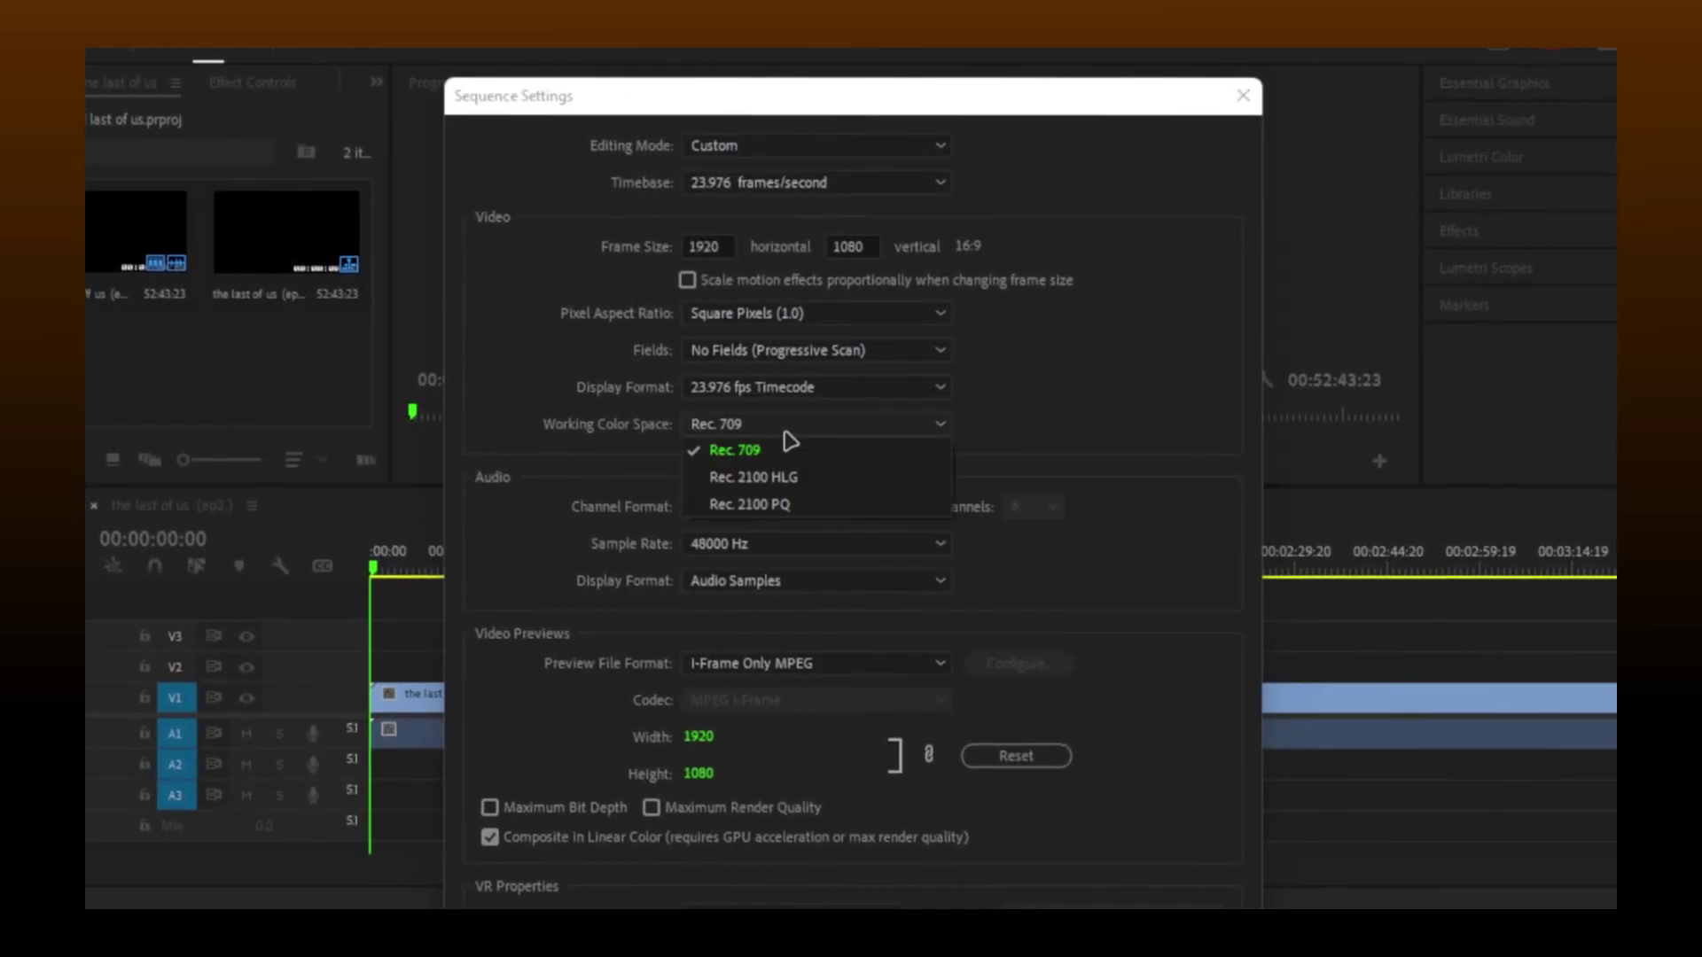
click(740, 451)
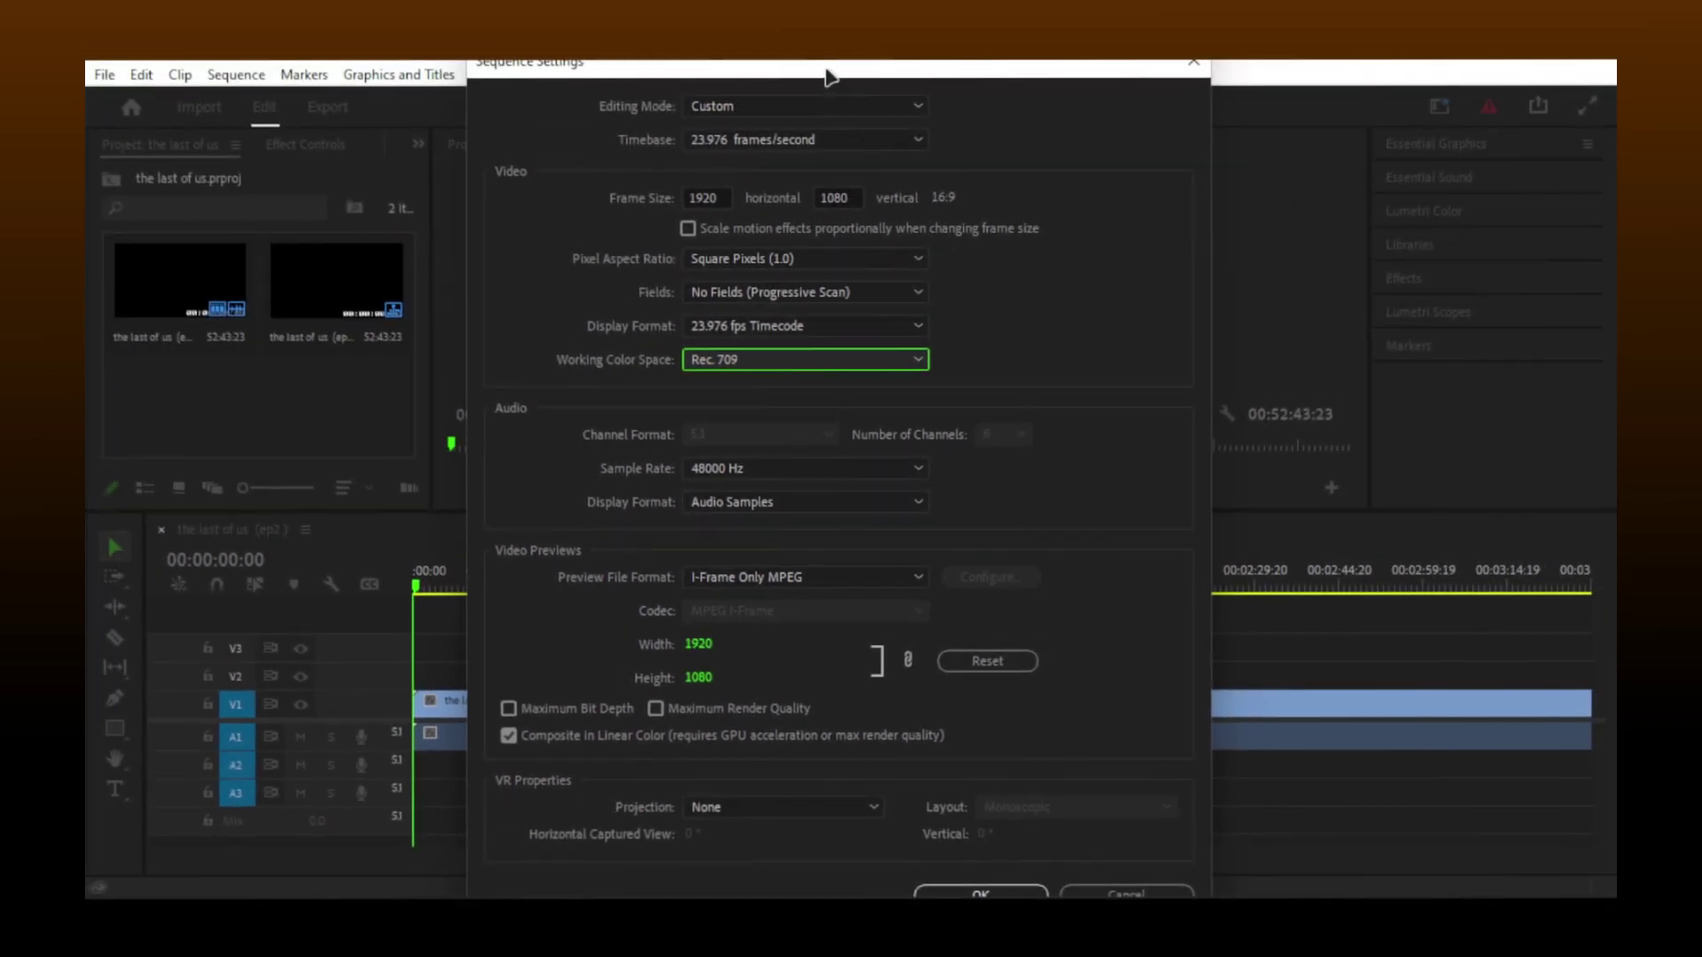
click(984, 888)
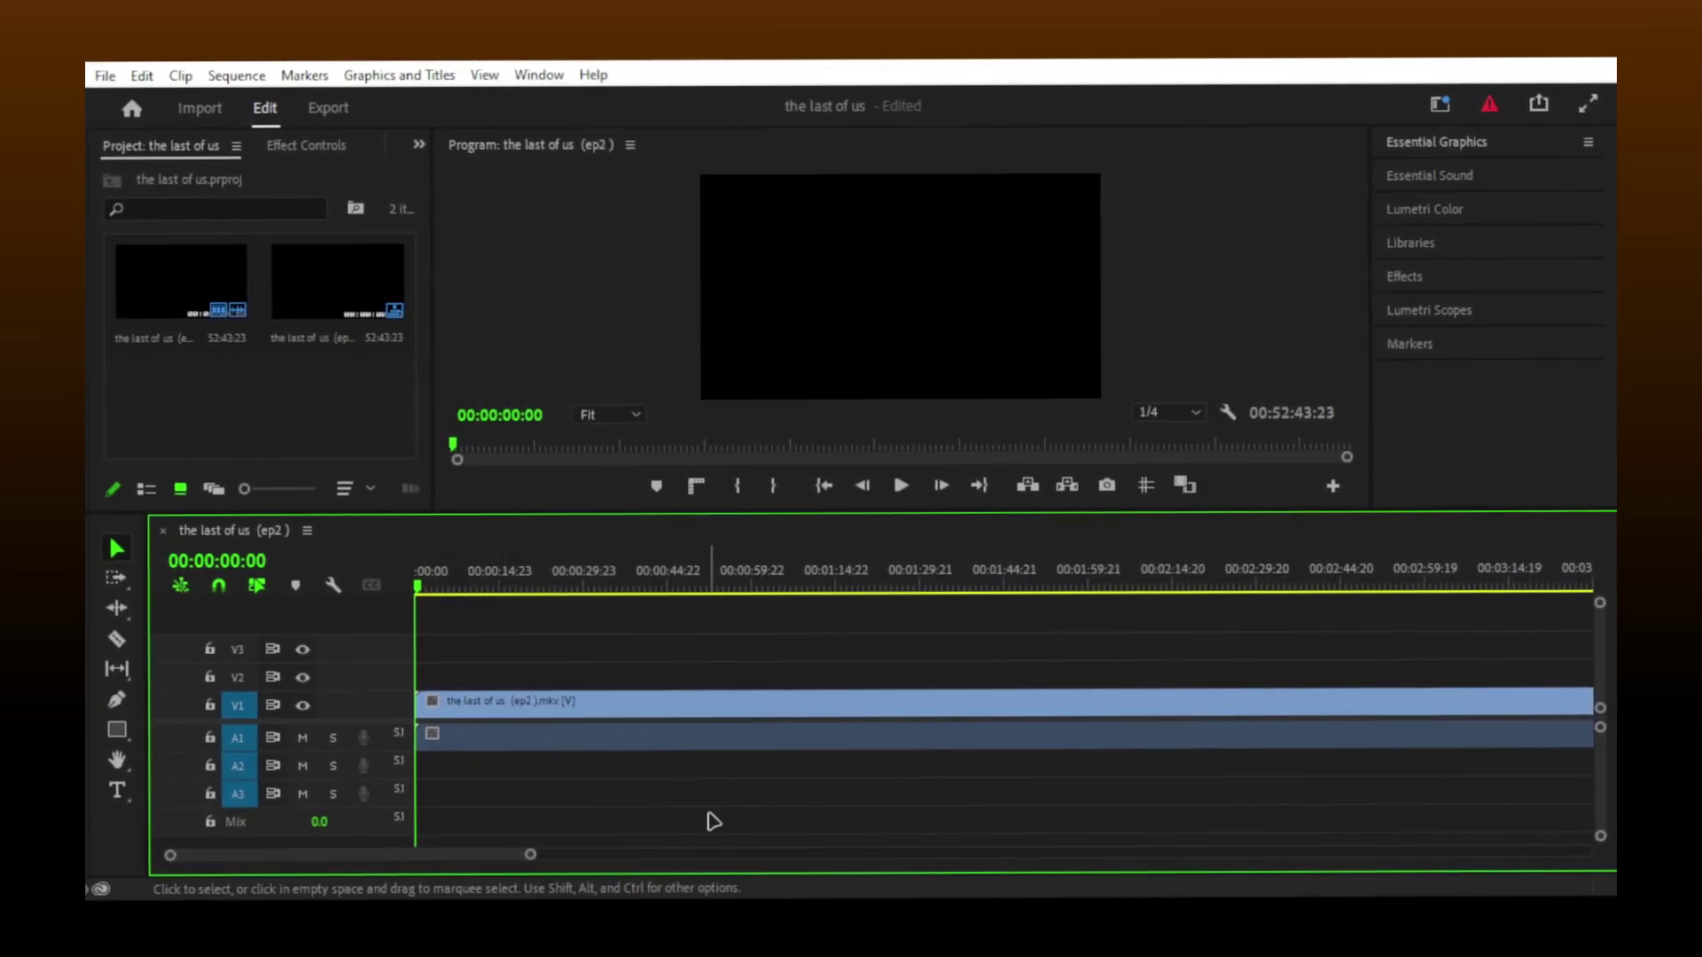
Step: Run Scene Edit Detection on the ep2 timeline clip, cutting at each detected cut point
right_click(619, 709)
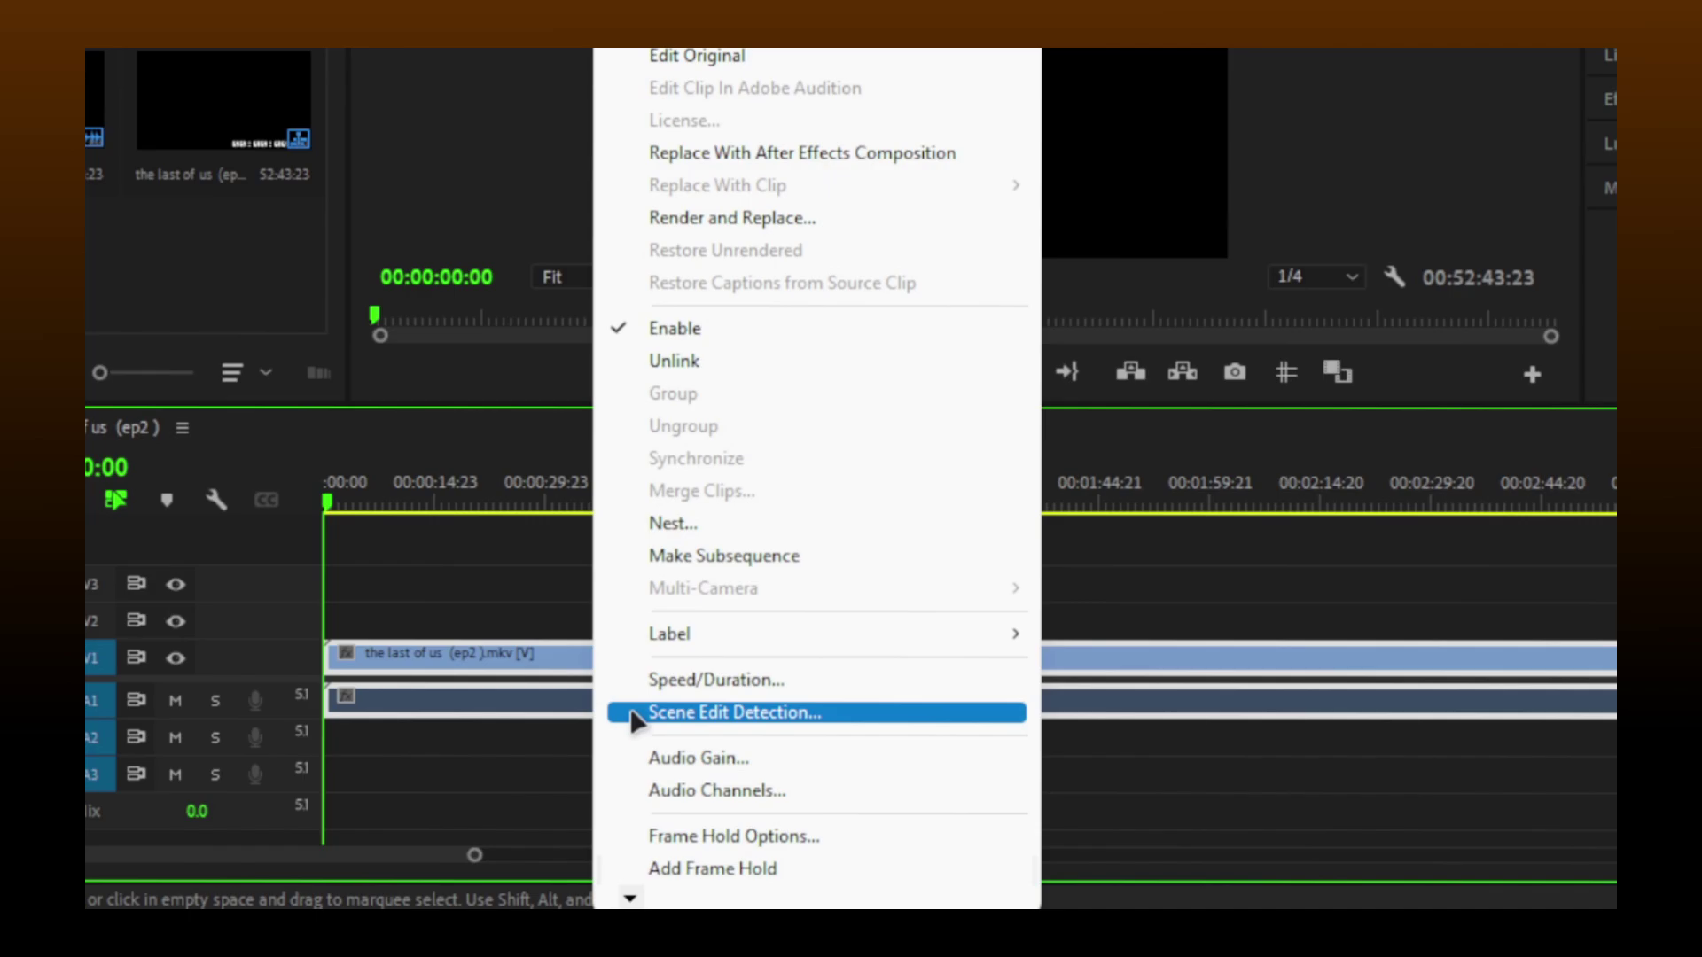
click(682, 722)
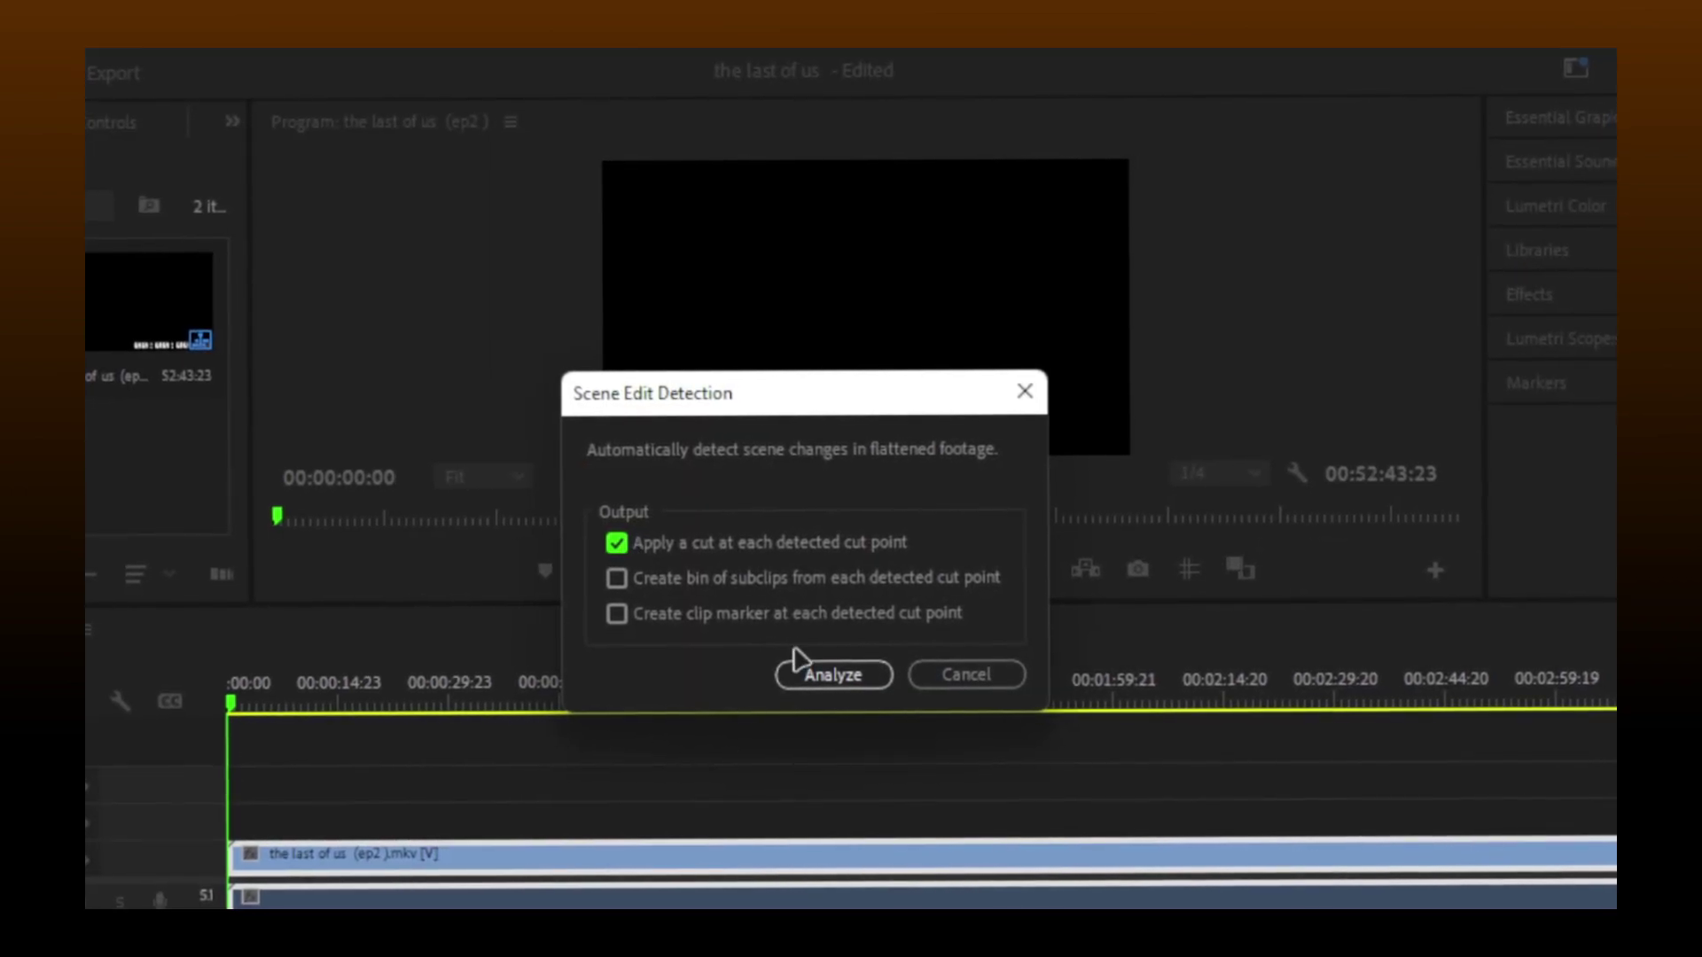
click(802, 677)
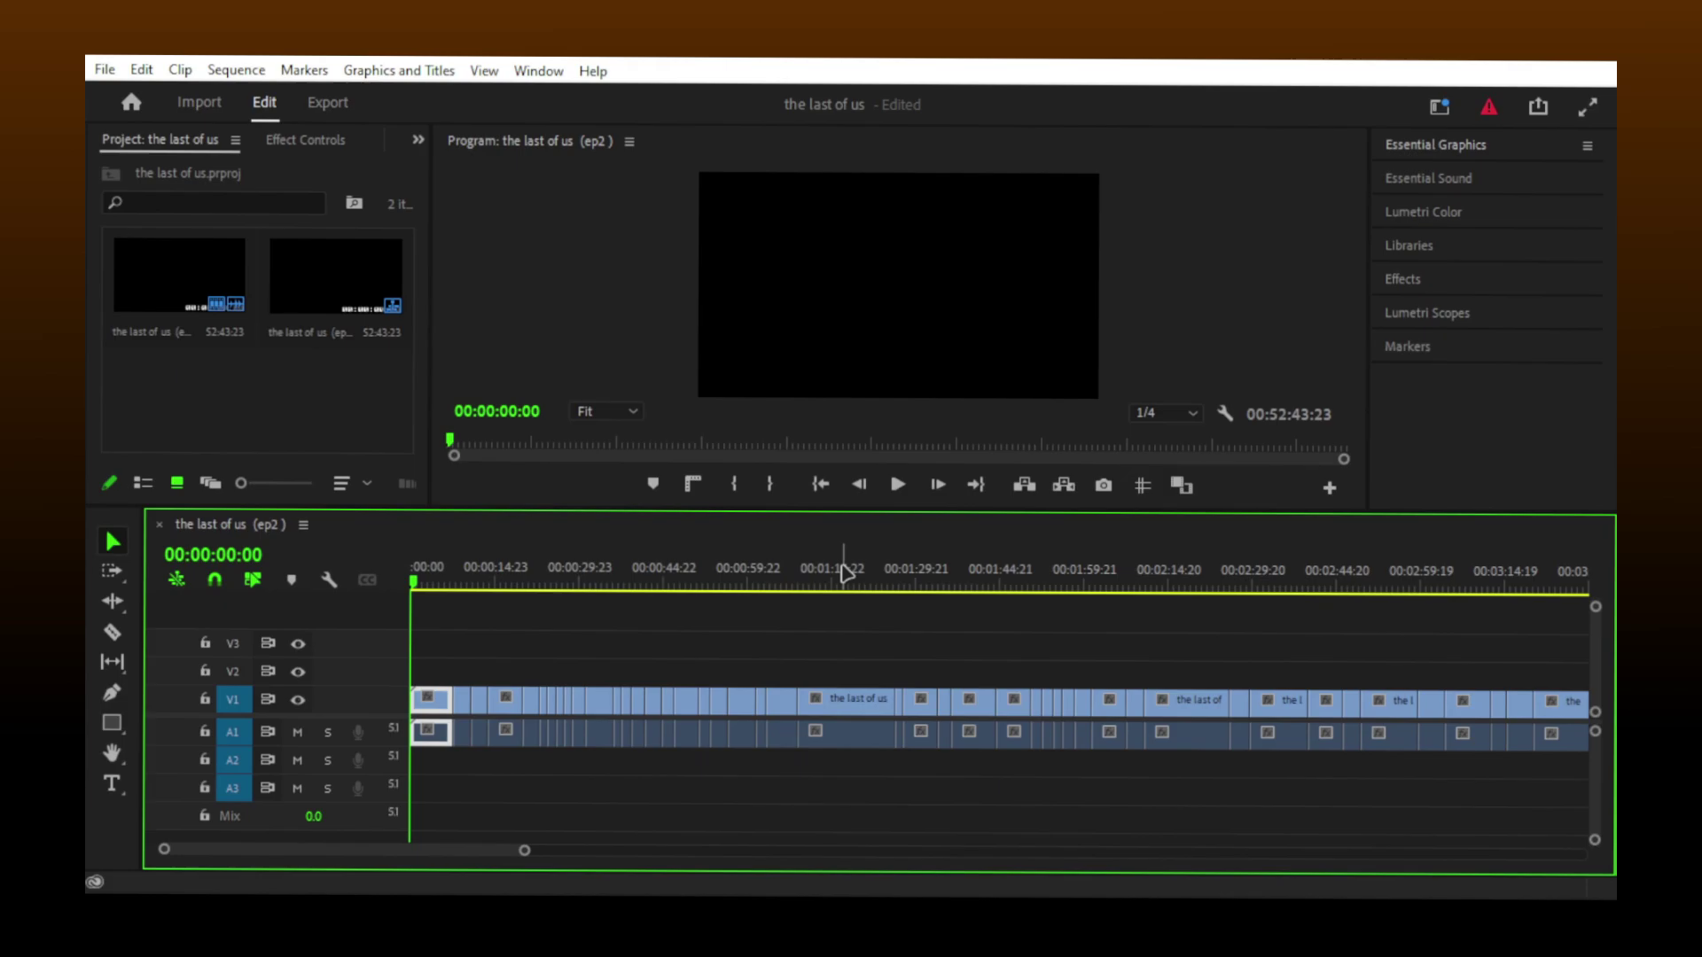
Step: Delete all scenes before the title card and close the gap left at the start
drag(413, 585, 644, 587)
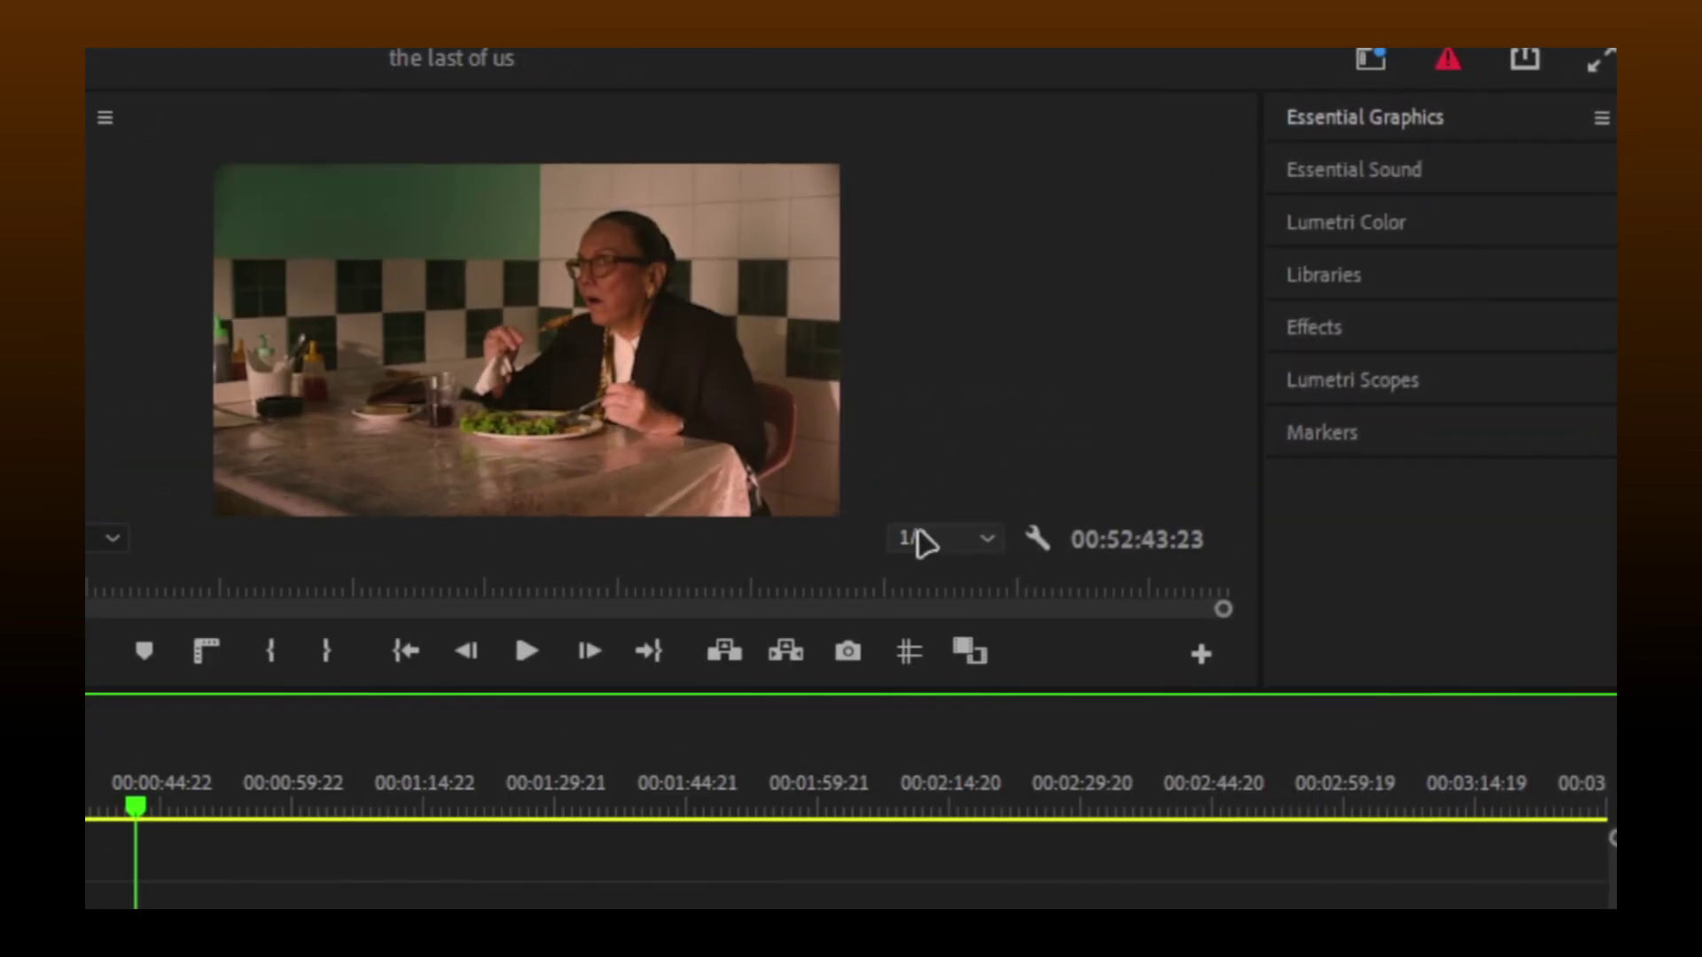
click(922, 540)
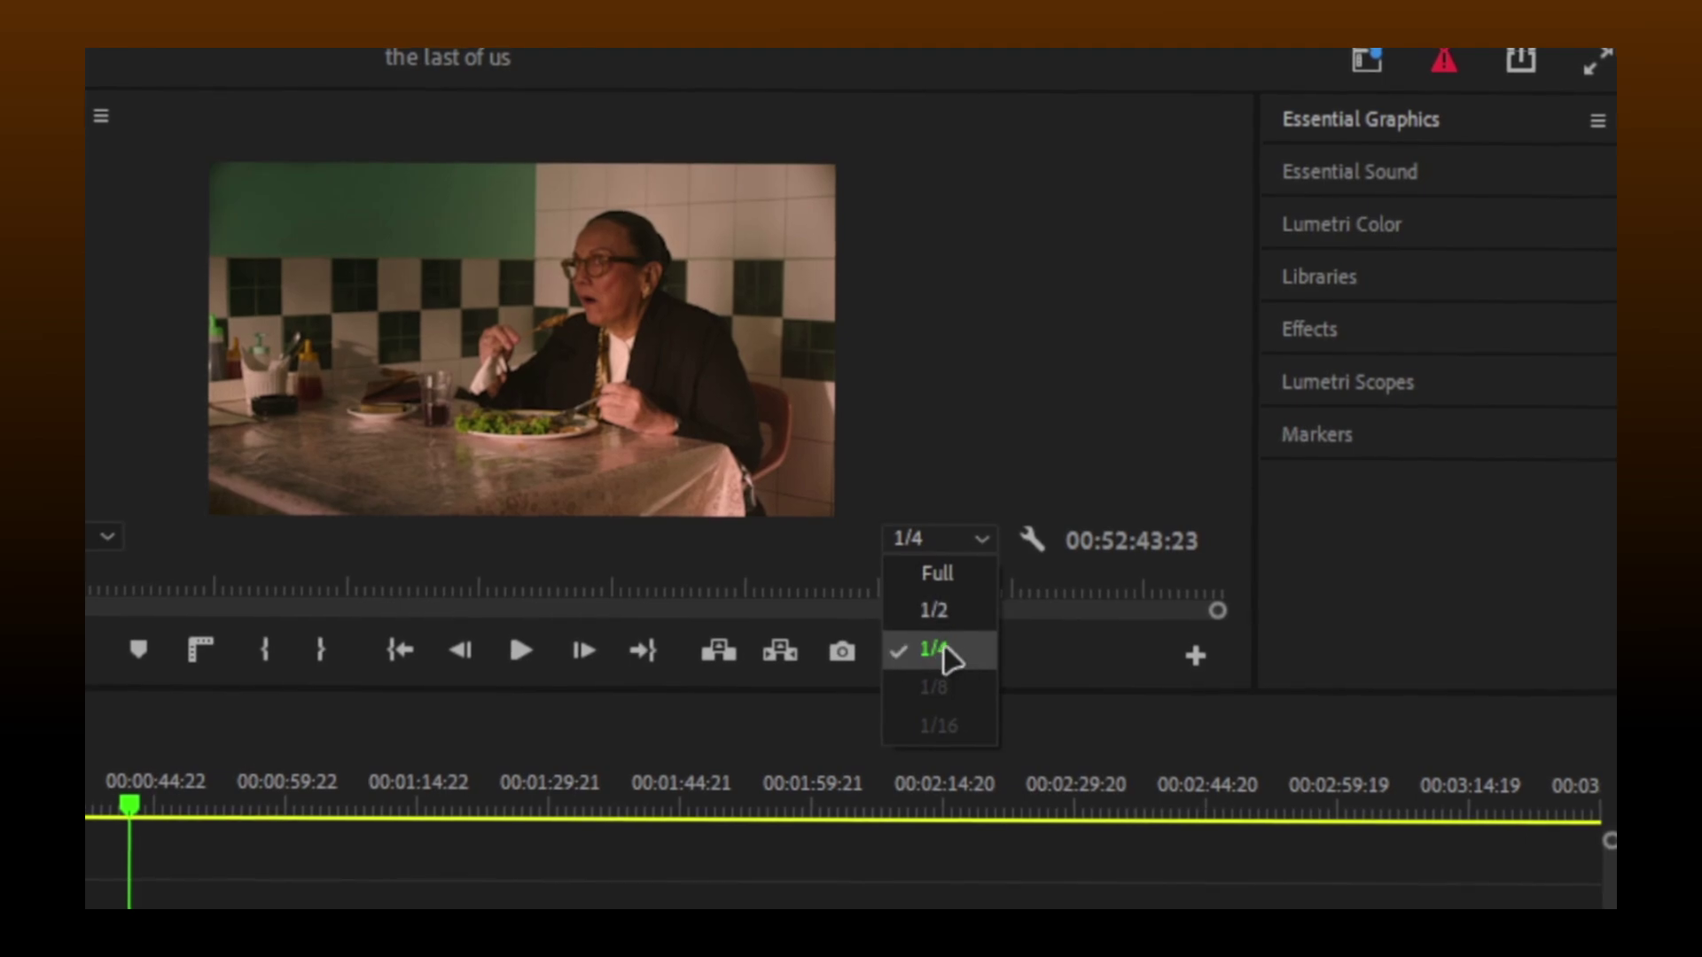
click(944, 658)
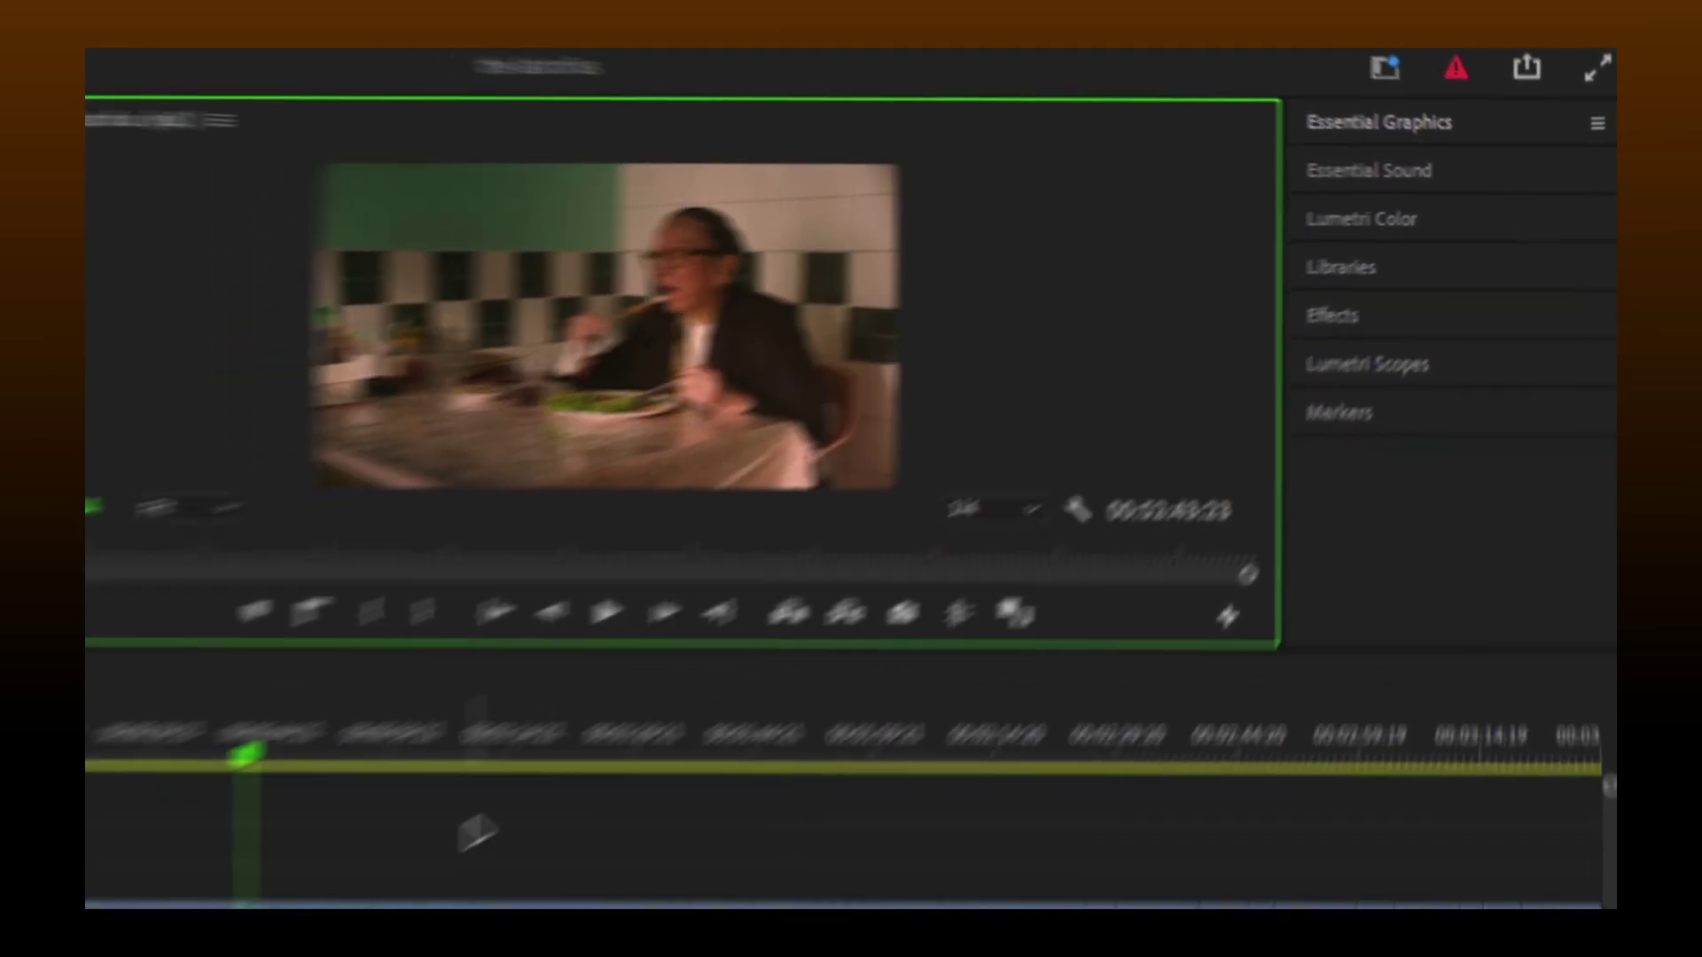
drag(961, 585, 1261, 586)
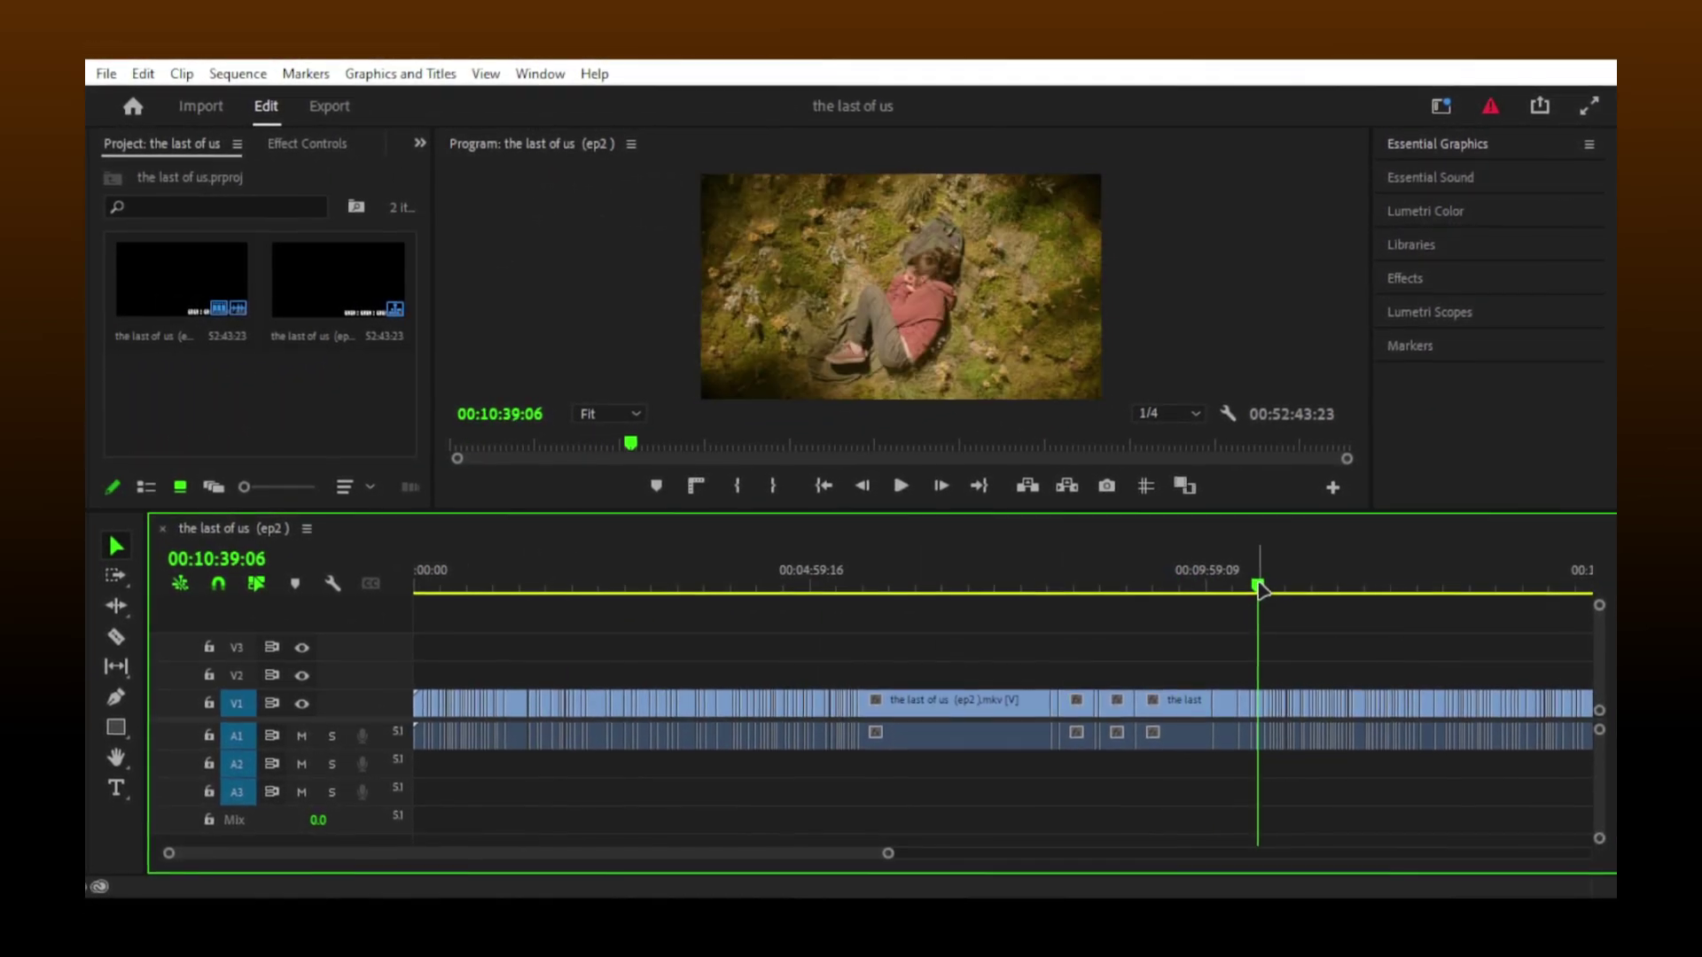
drag(1260, 587, 1223, 587)
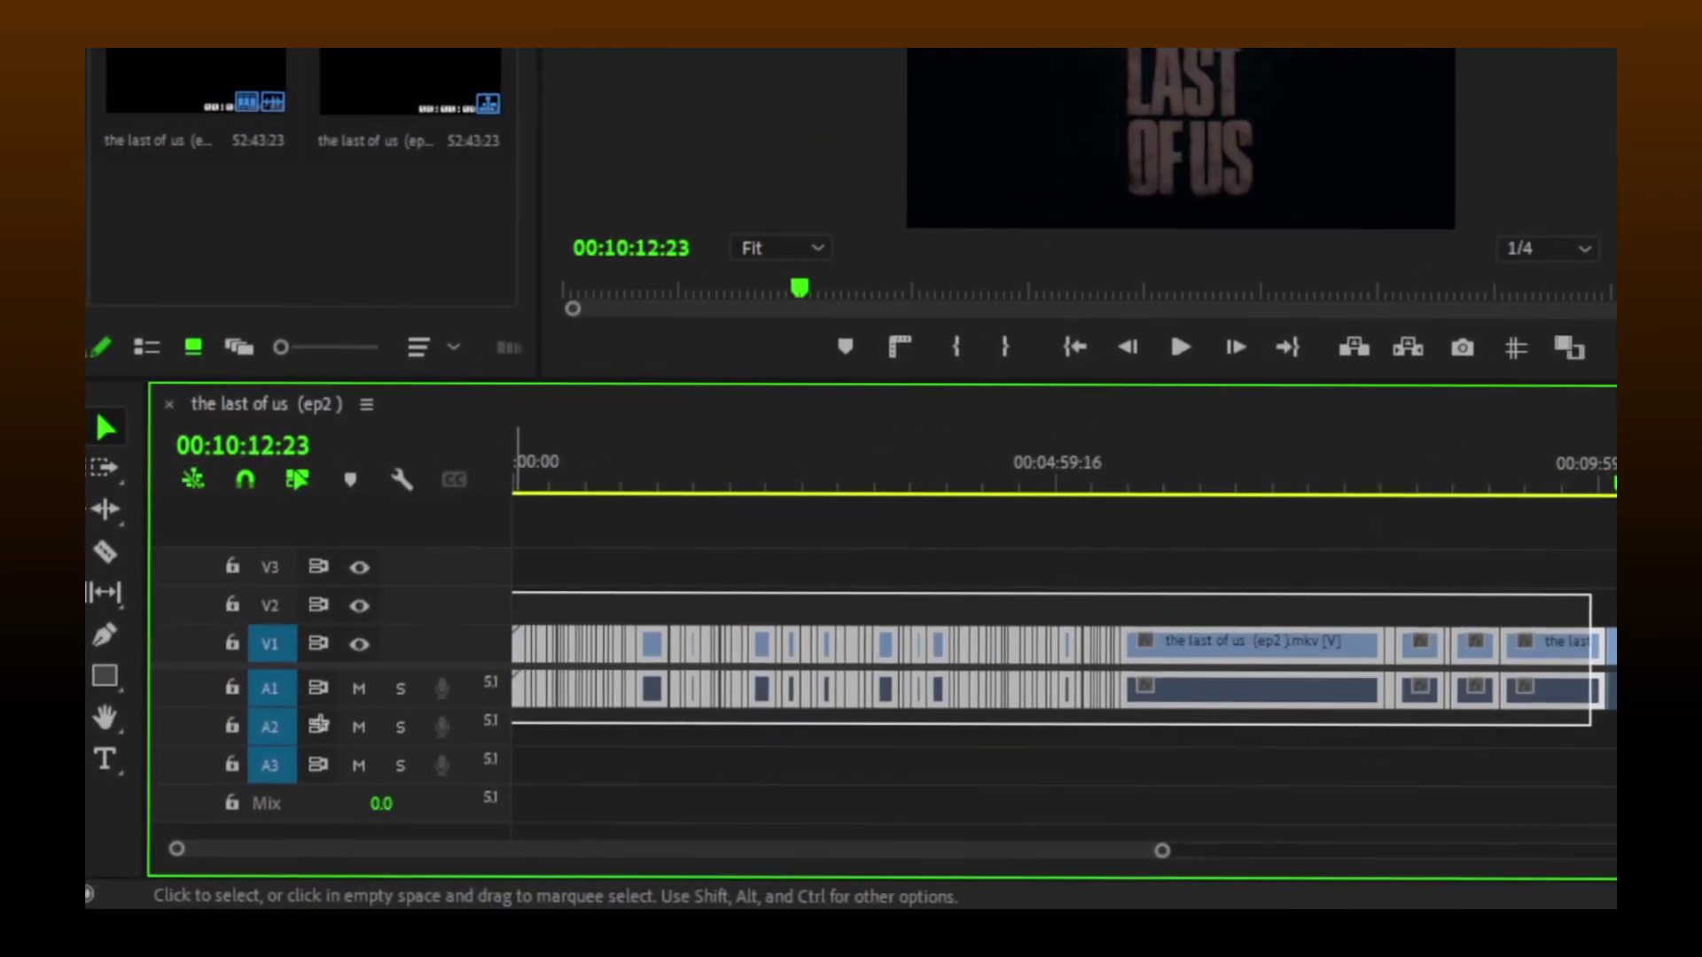
drag(1212, 733, 512, 721)
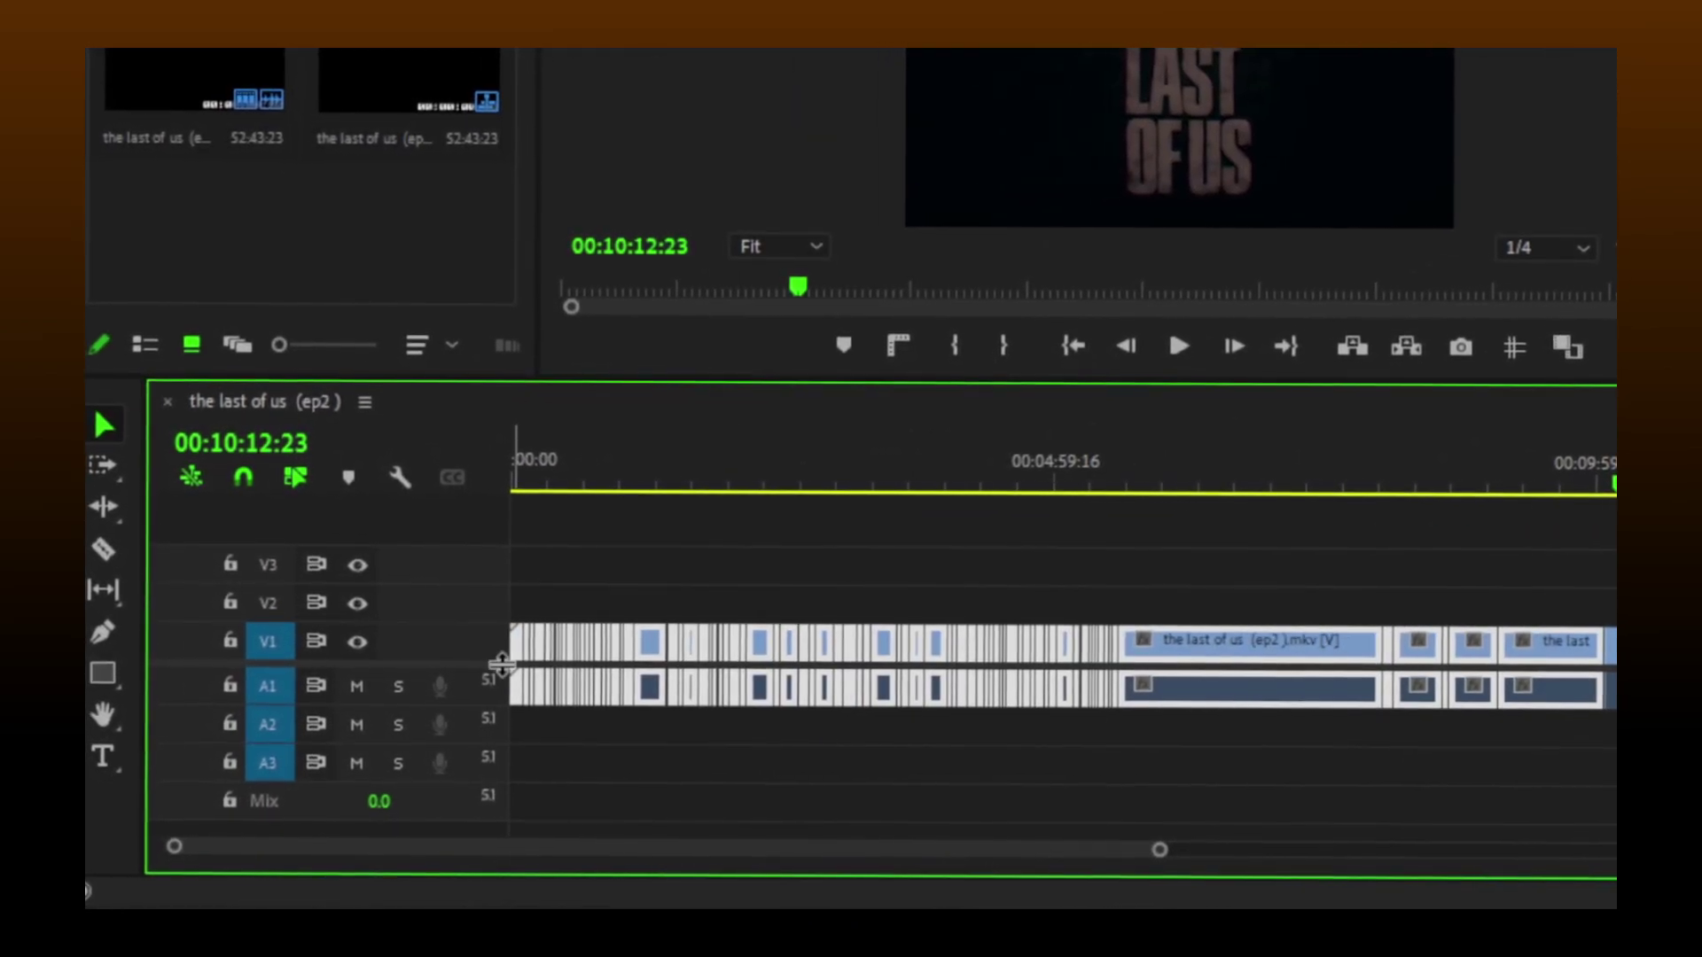
key(Delete)
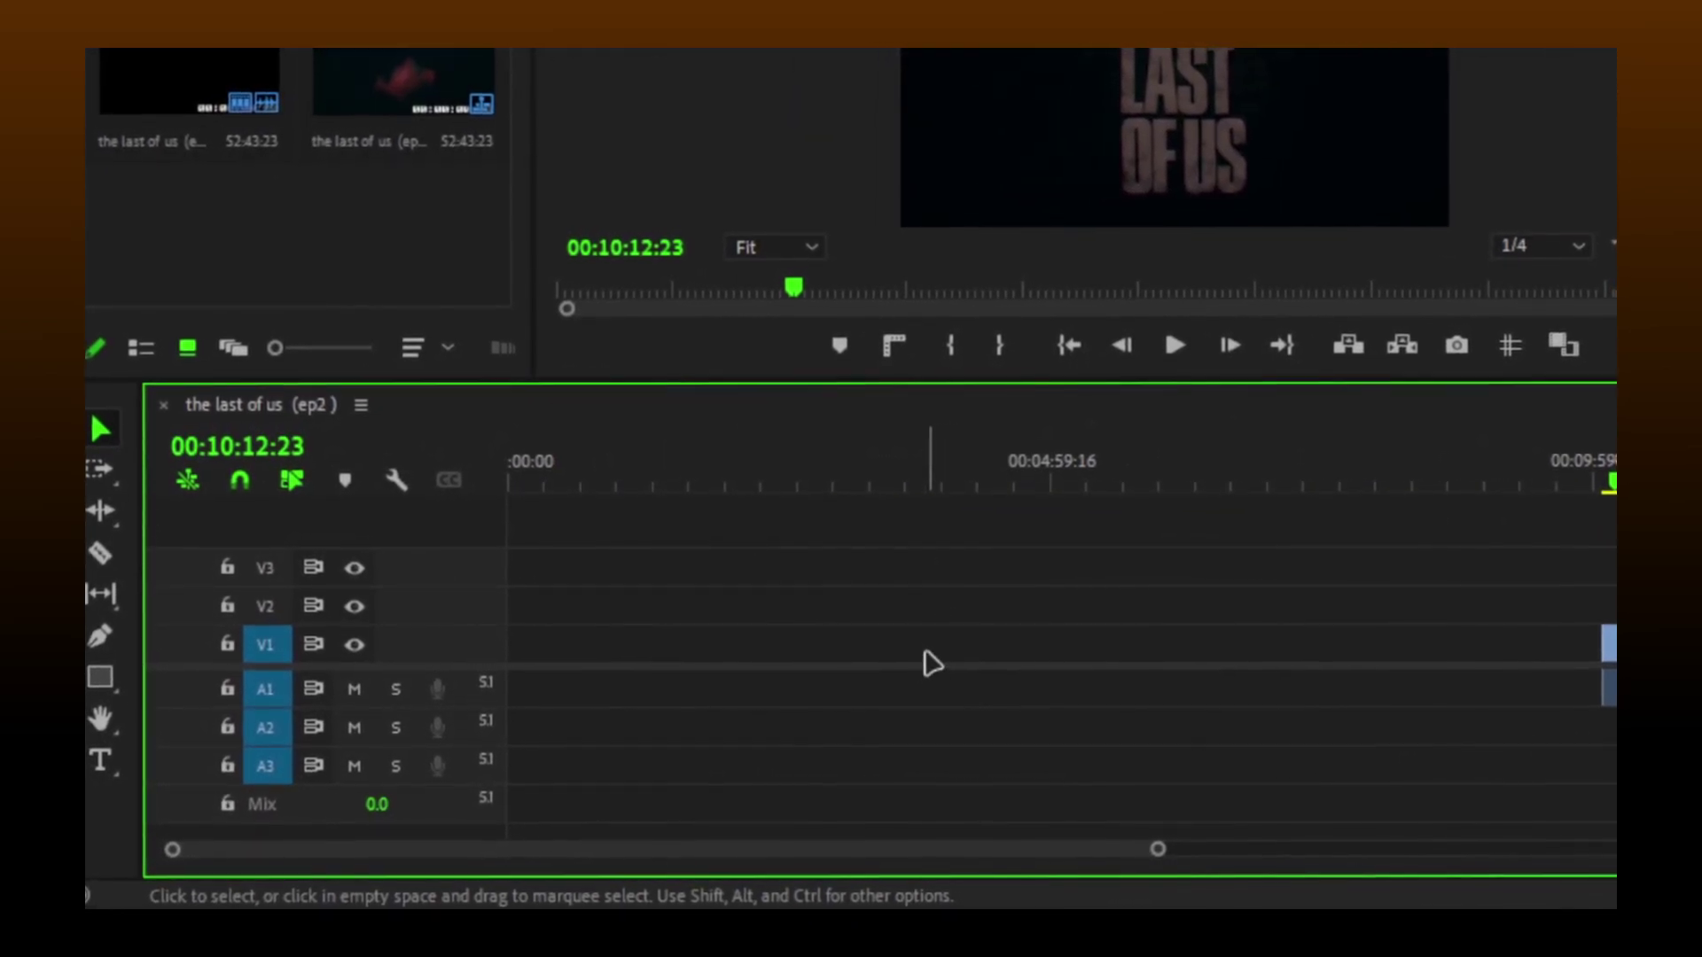
click(929, 654)
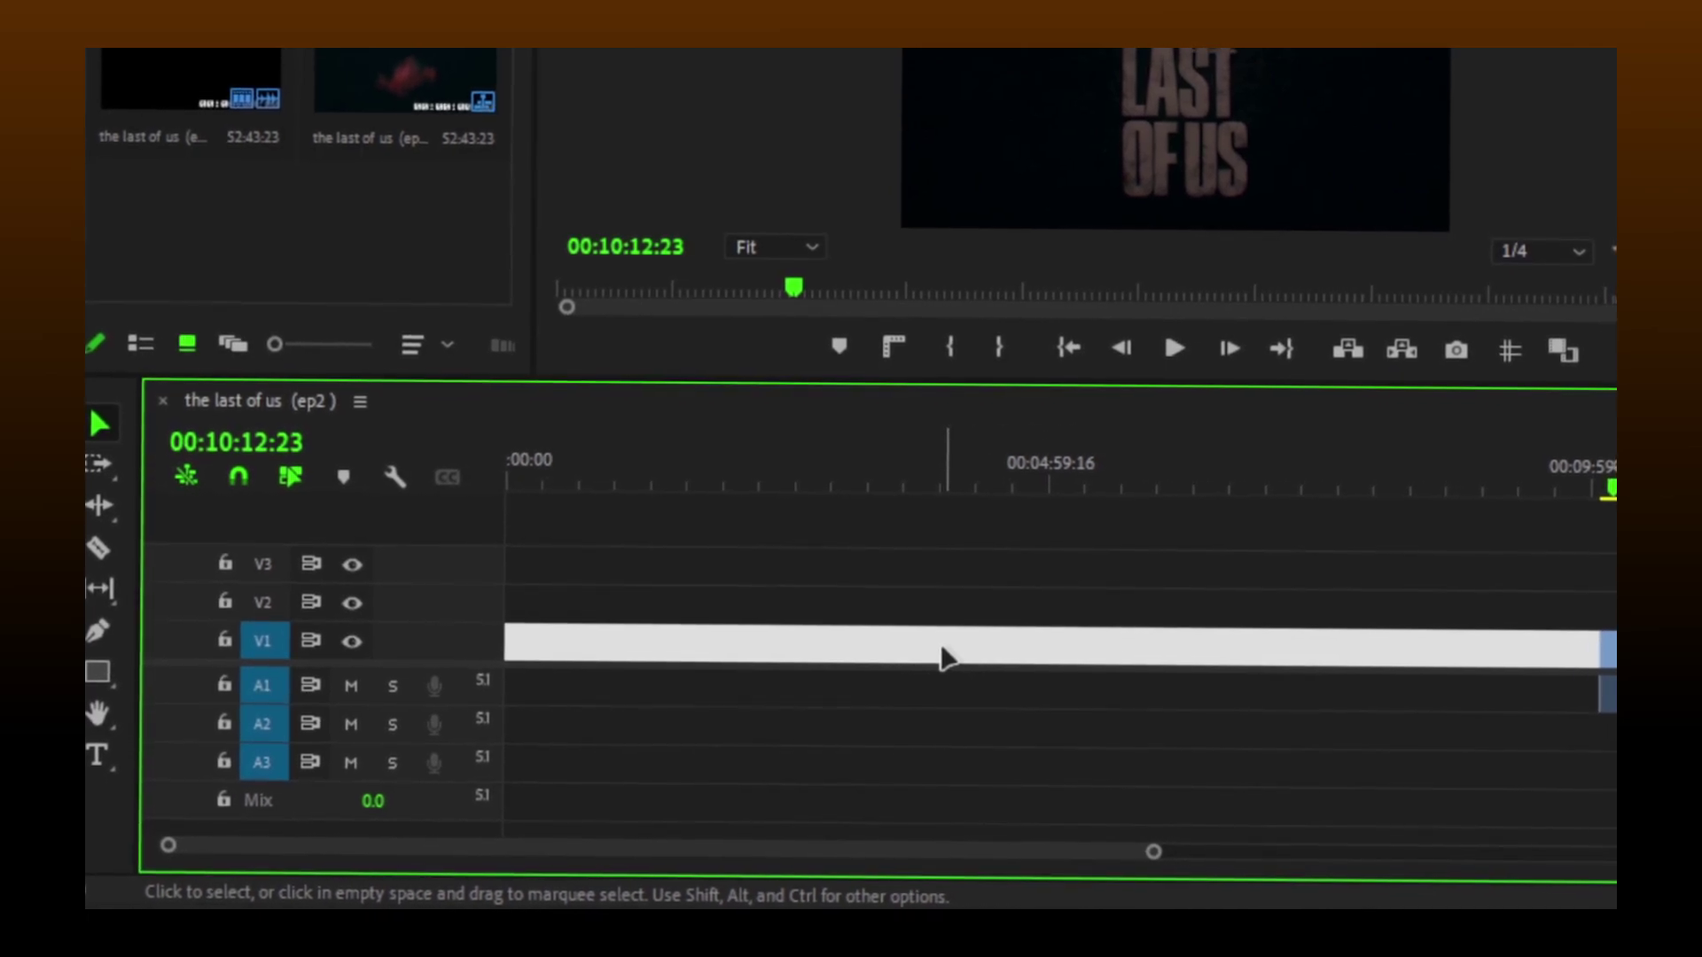
key(Delete)
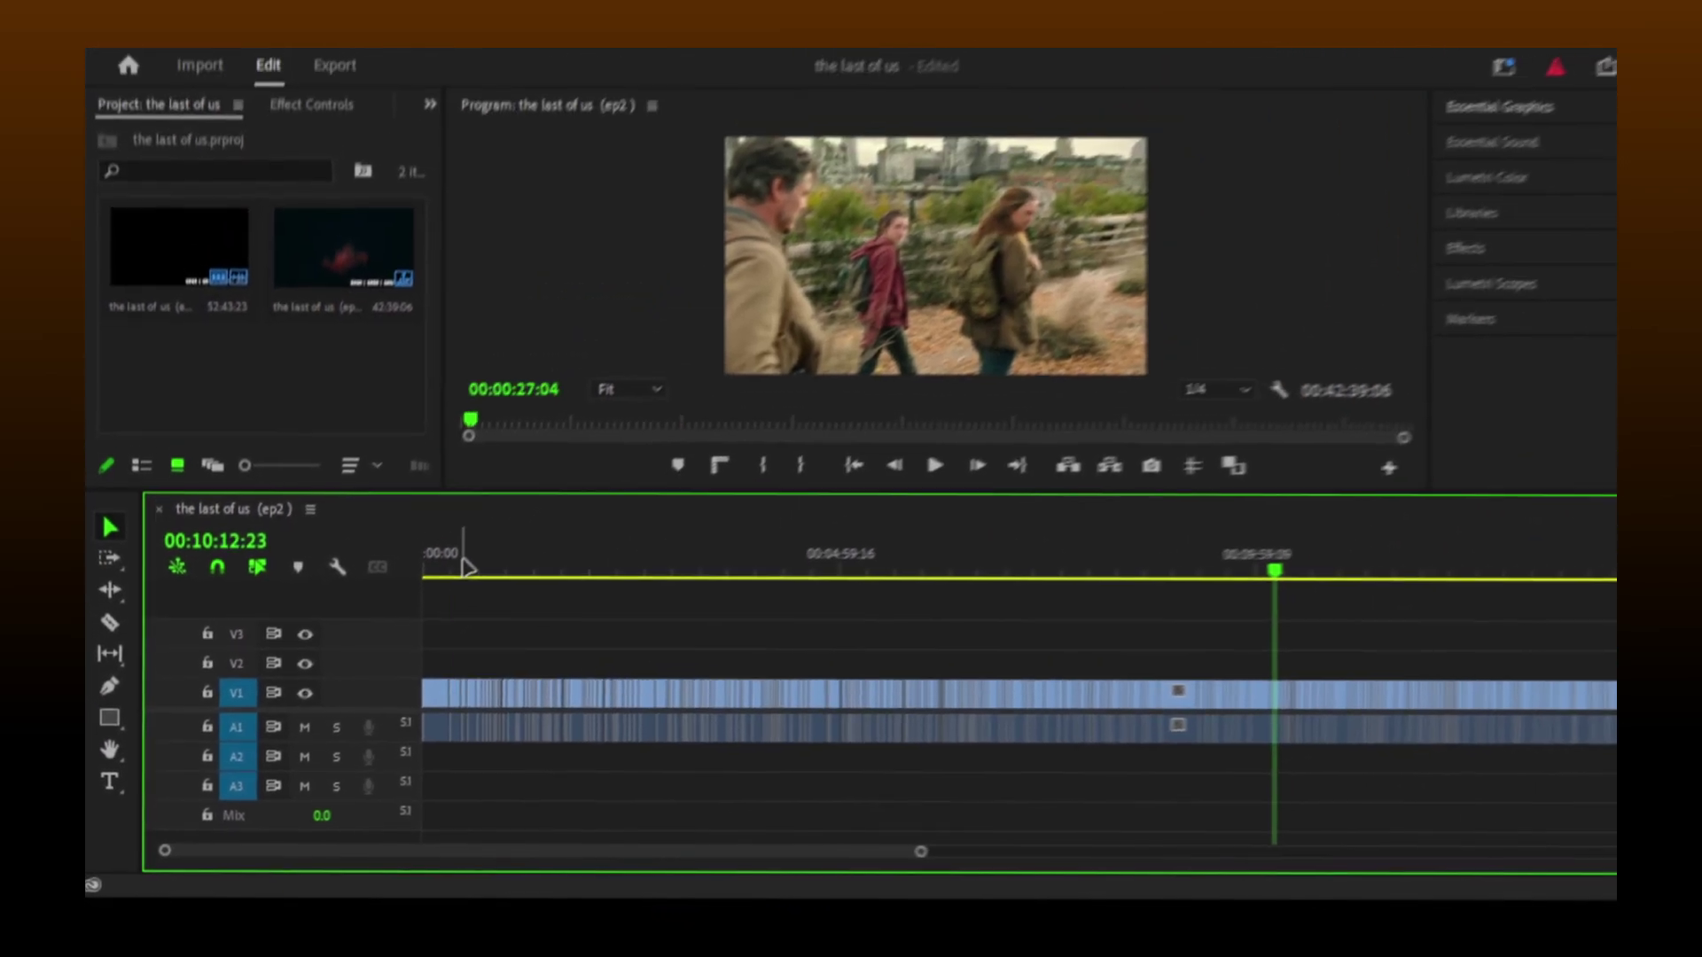
Step: Trim about eleven seconds off the first clip's start and select the gap before it
drag(467, 567, 381, 587)
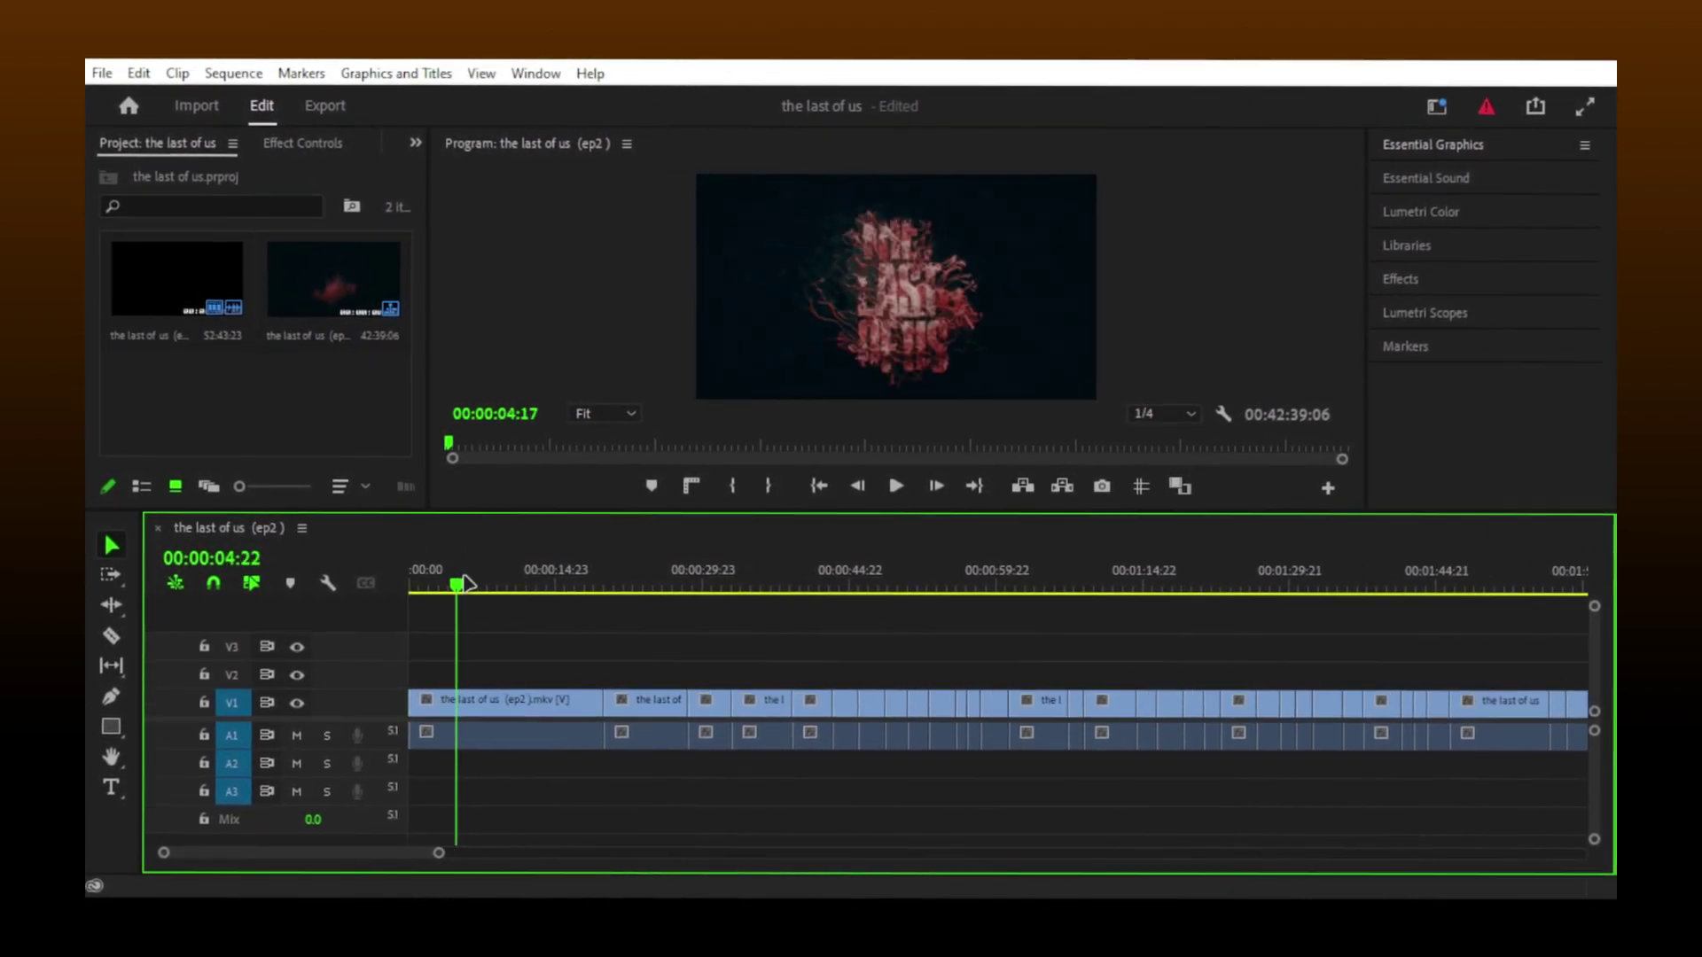
drag(465, 583, 560, 583)
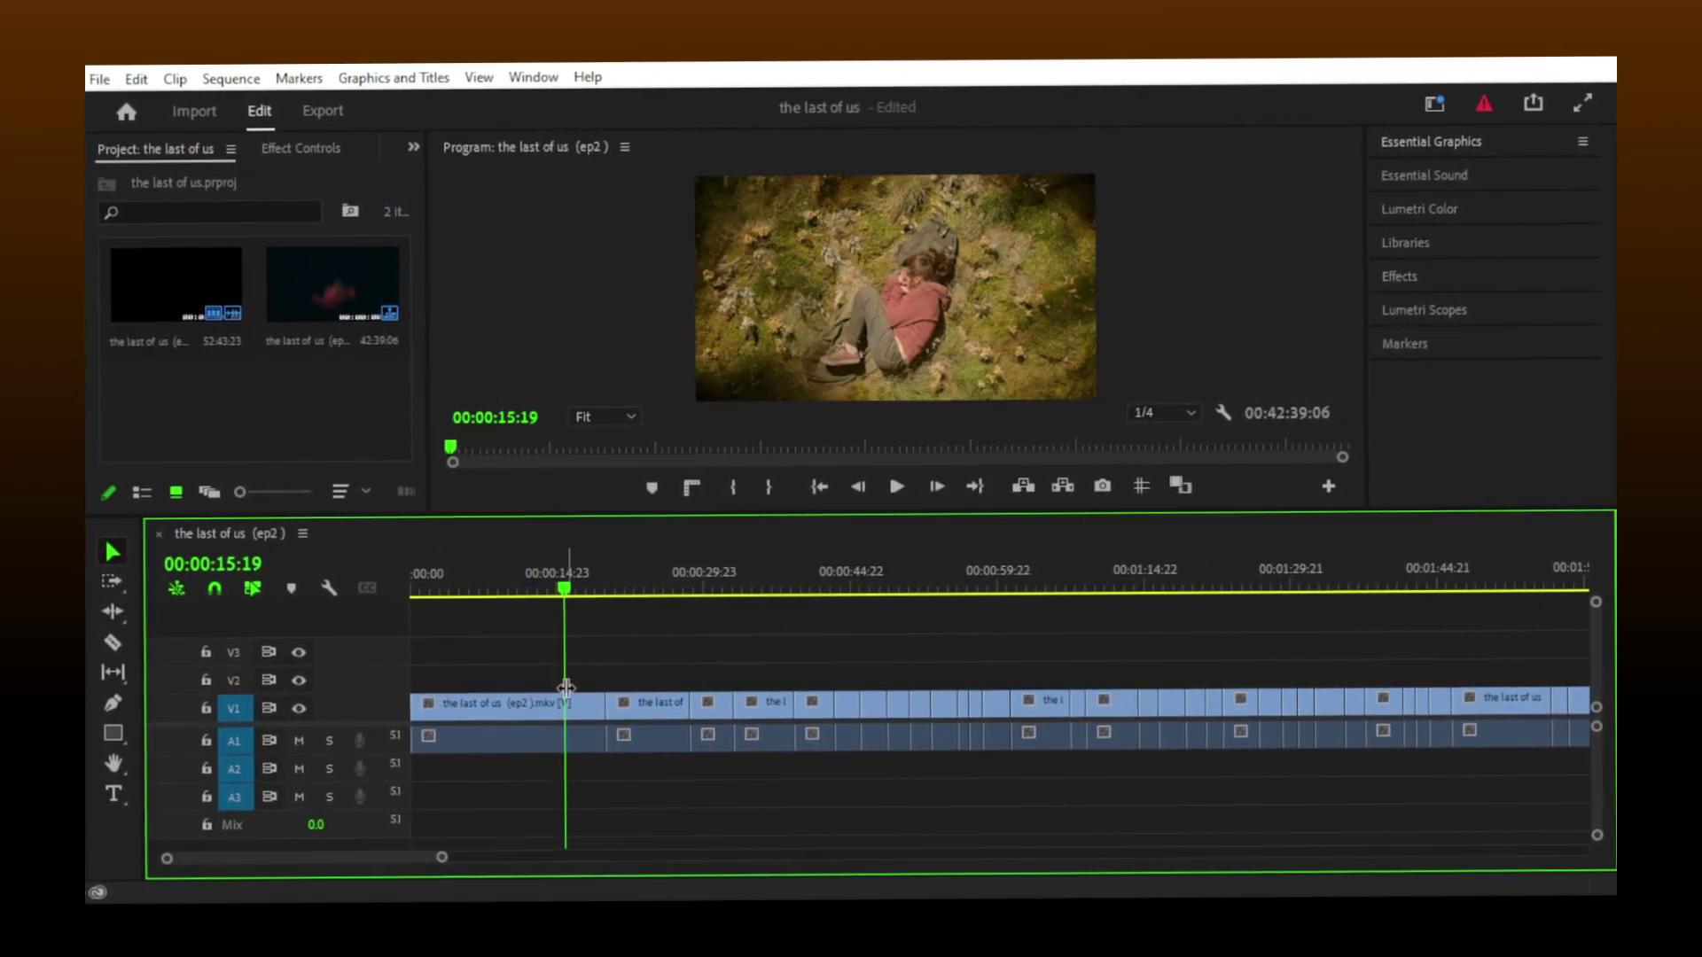
click(436, 709)
drag(420, 704, 577, 705)
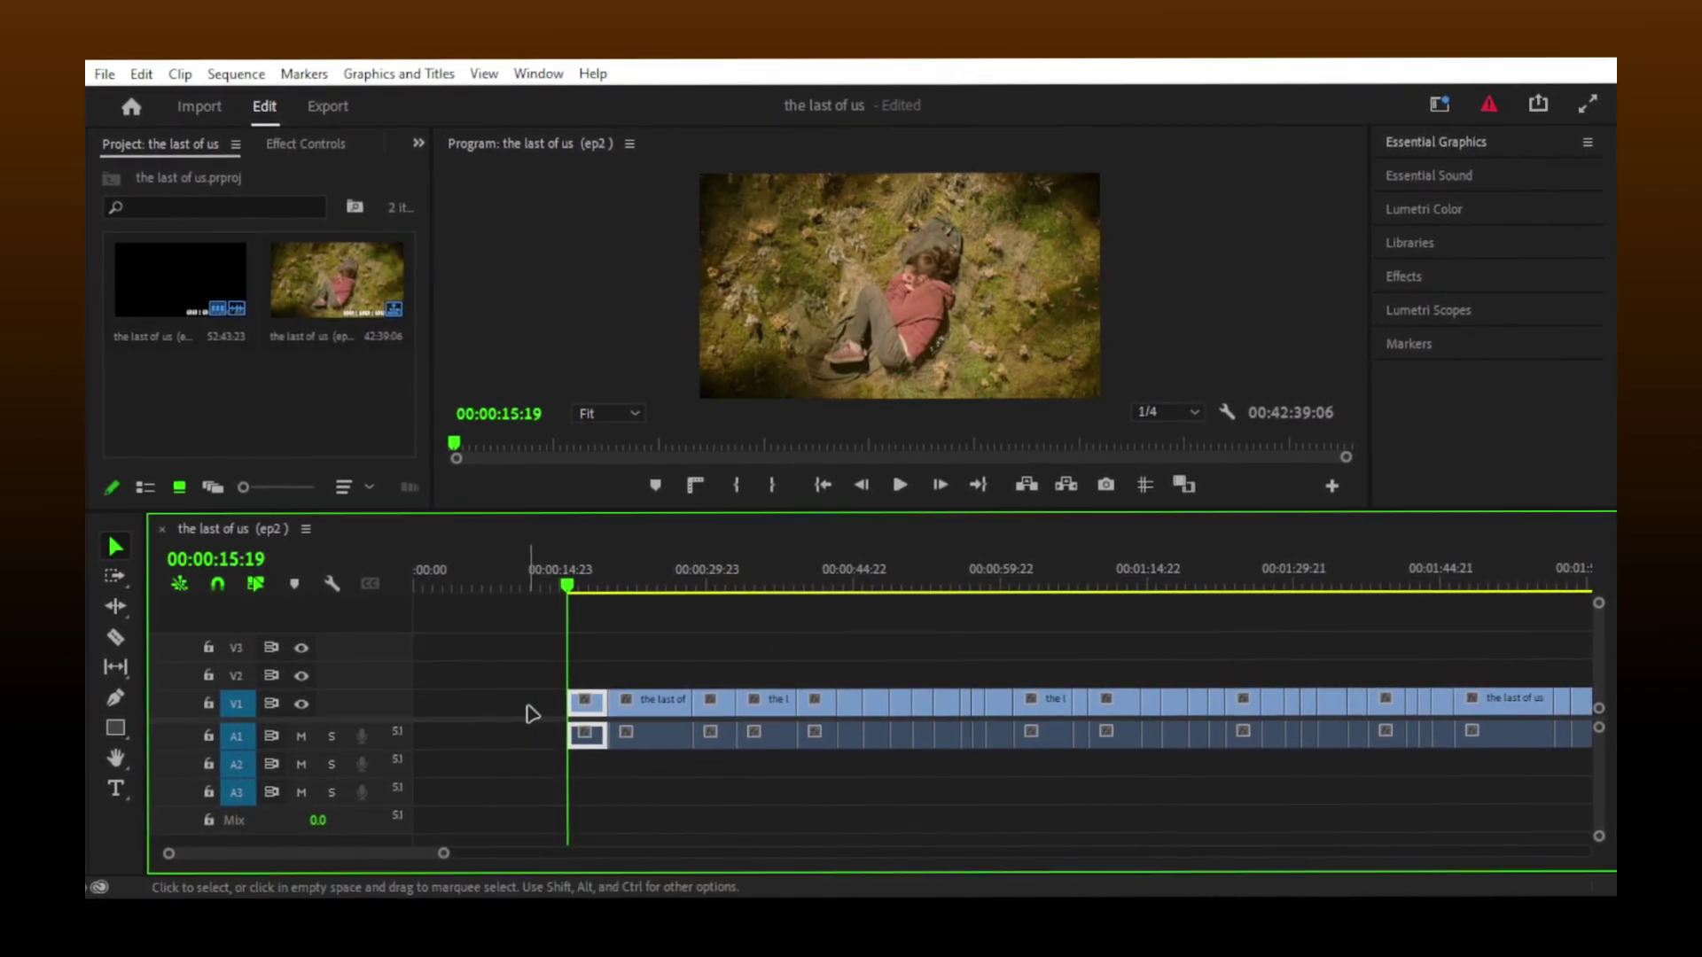
click(532, 713)
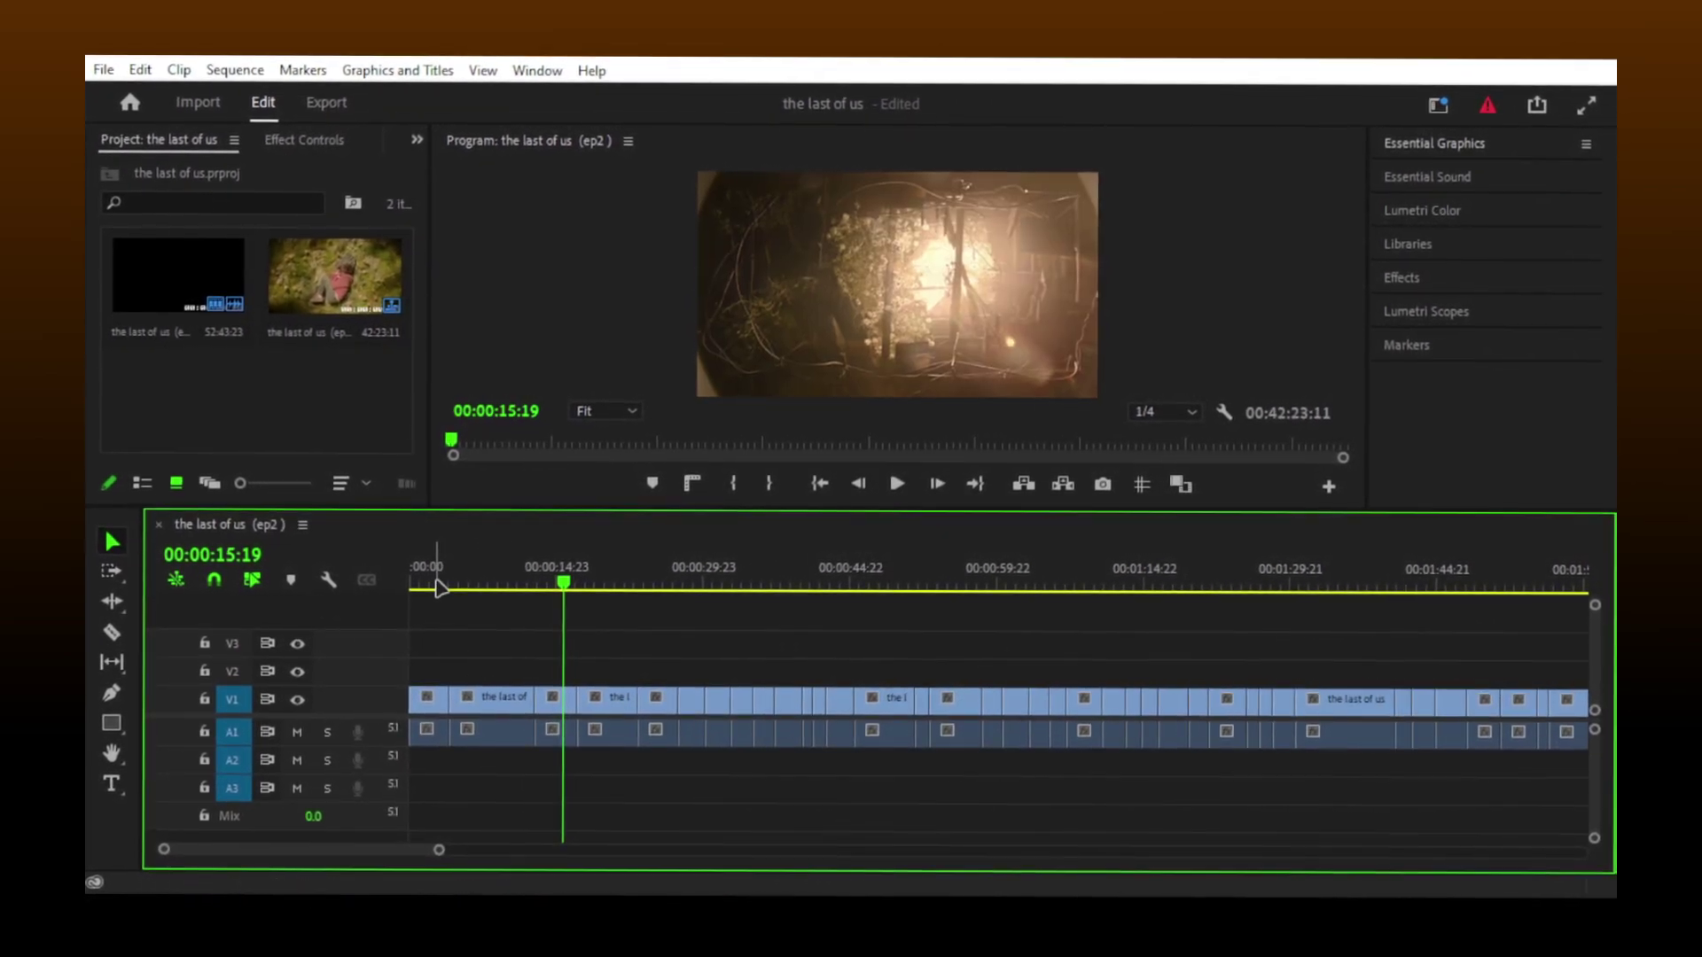
Step: Nest the first ep2 clip as a sequence named 'ellie' and open its timeline
right_click(434, 702)
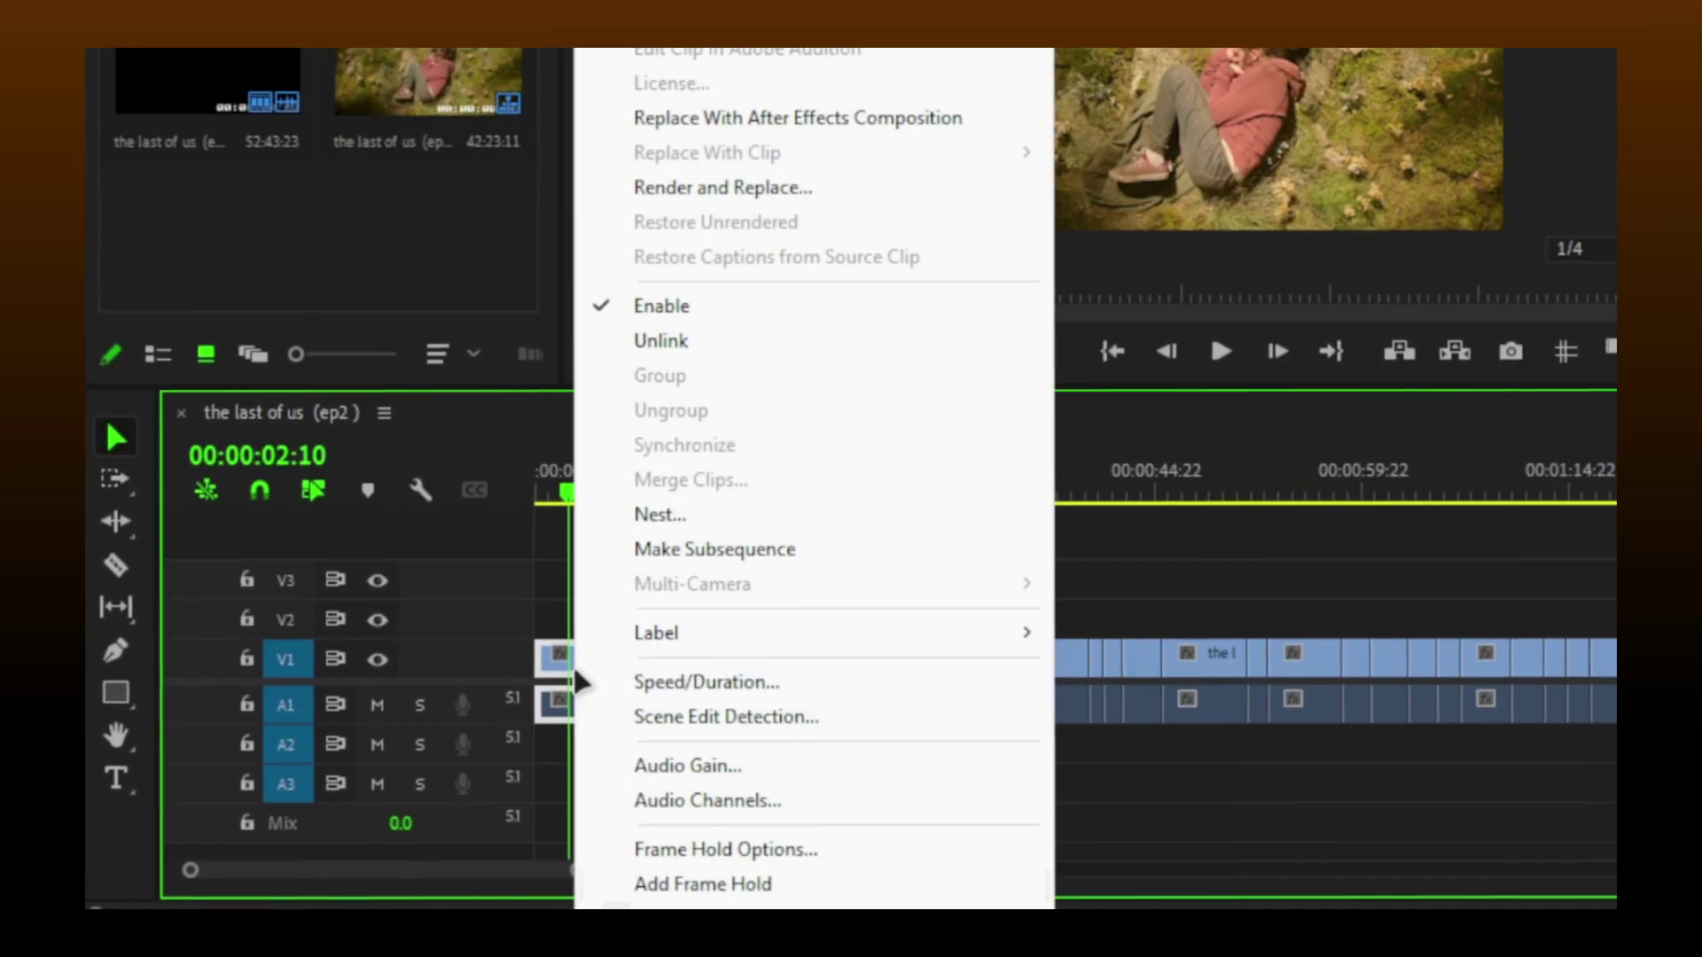
click(645, 514)
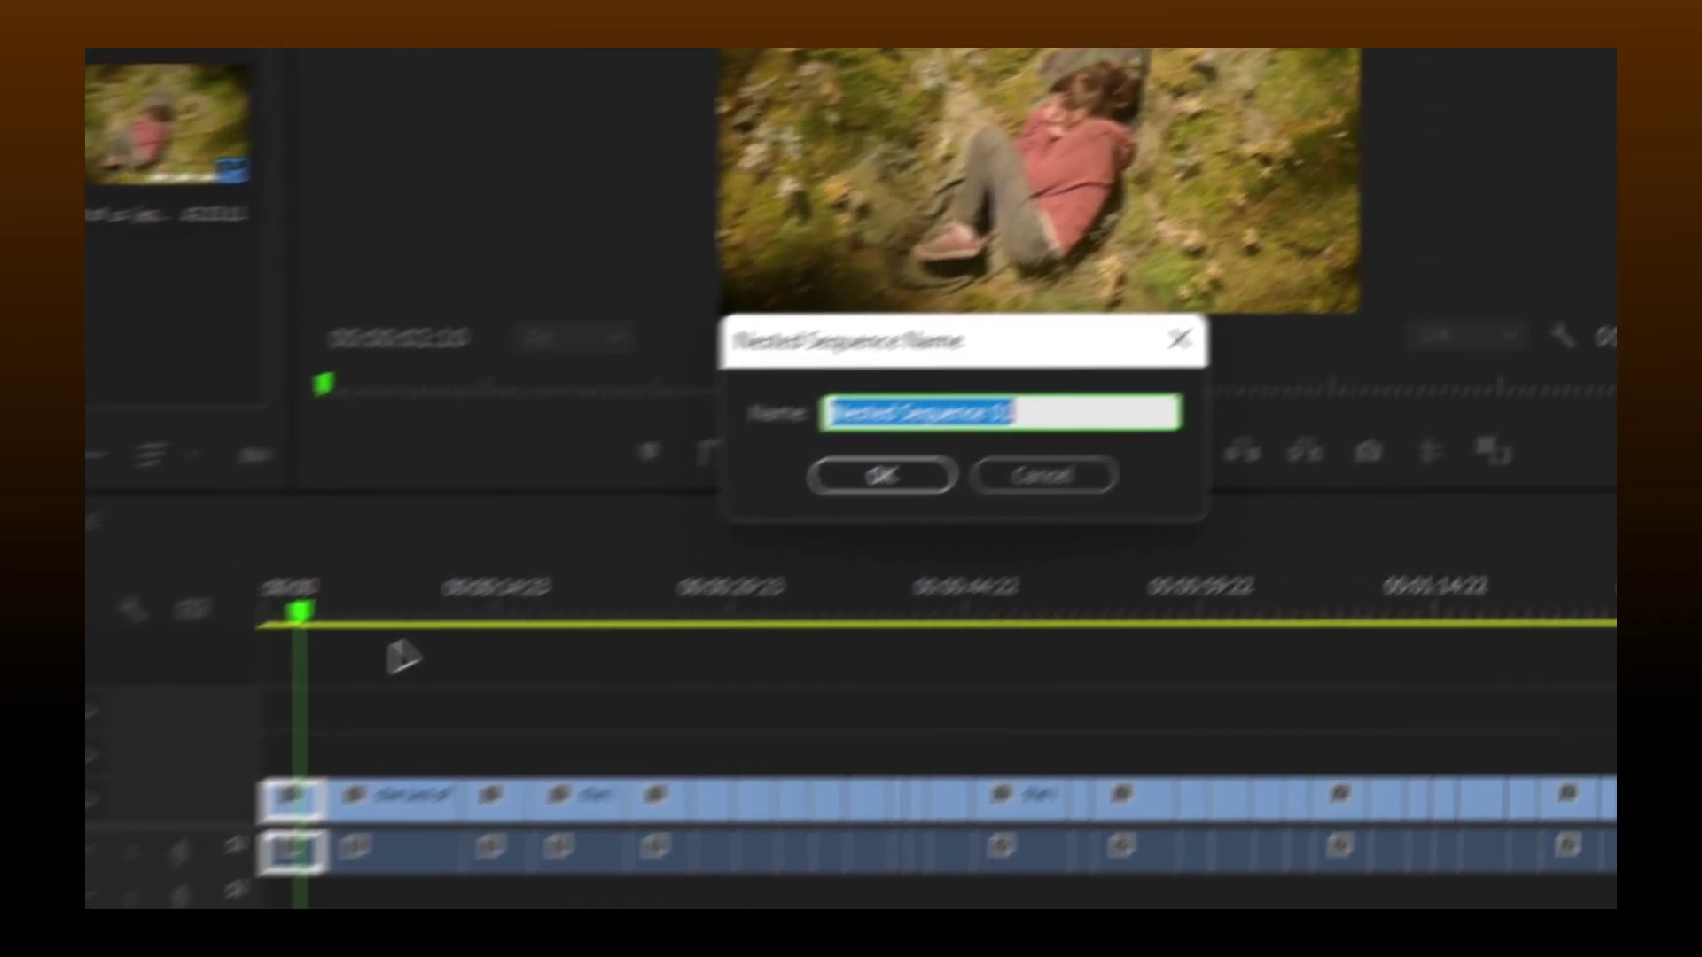
text(ellie)
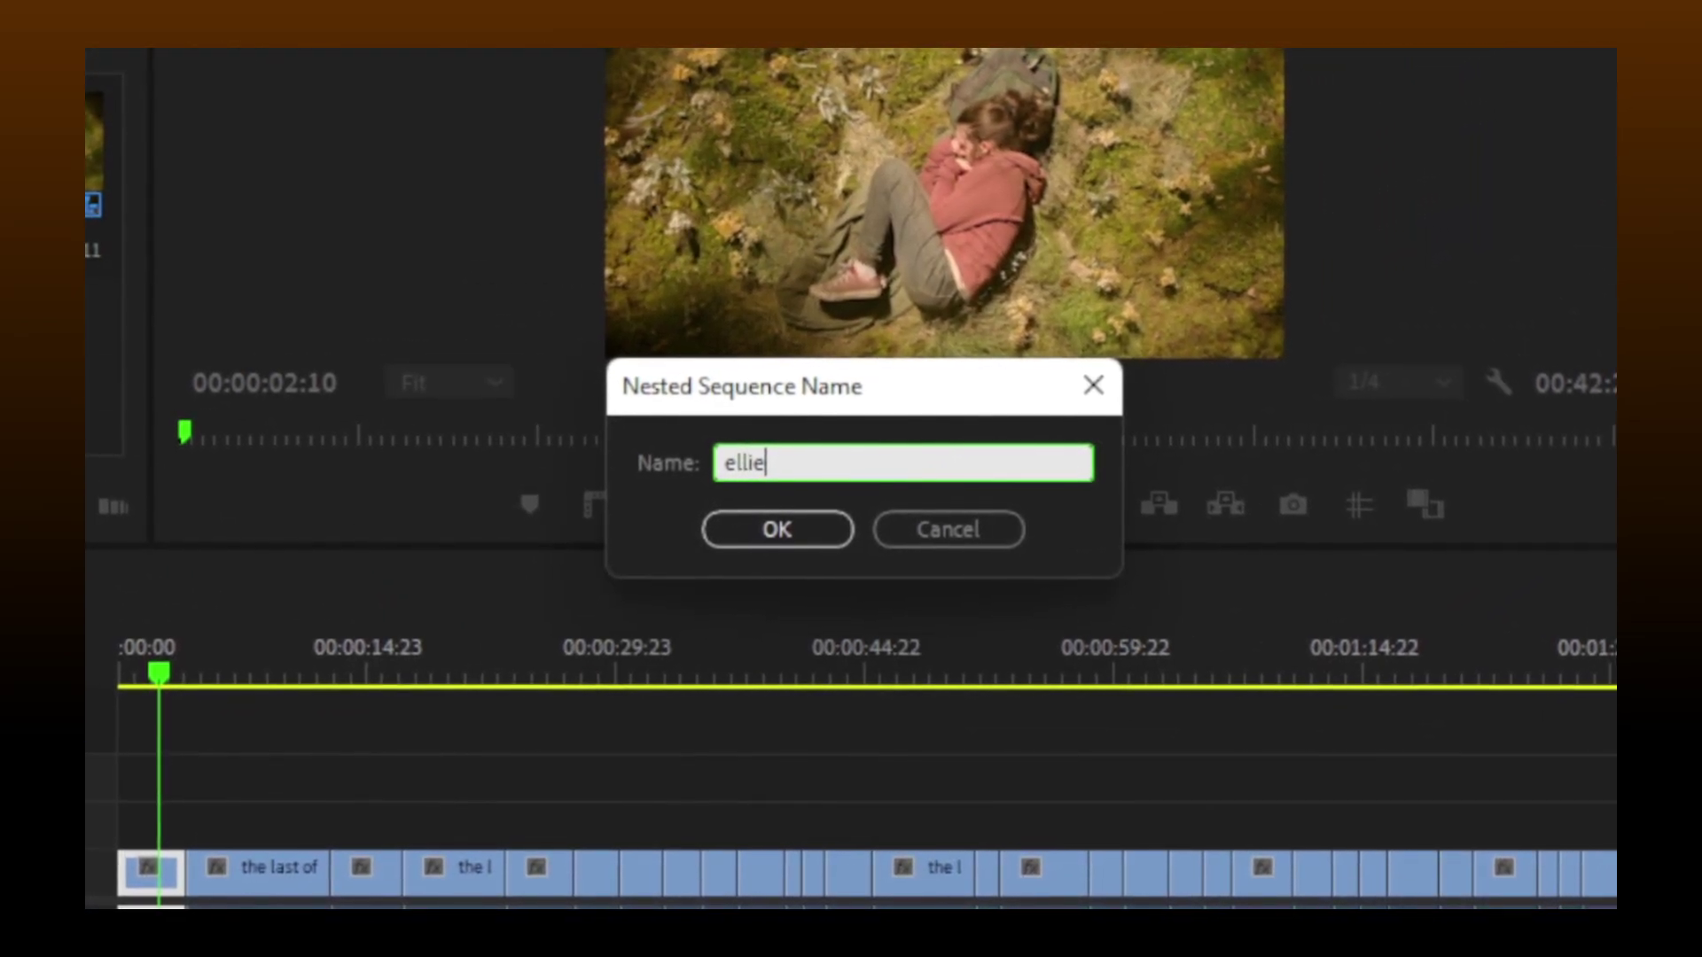
click(755, 531)
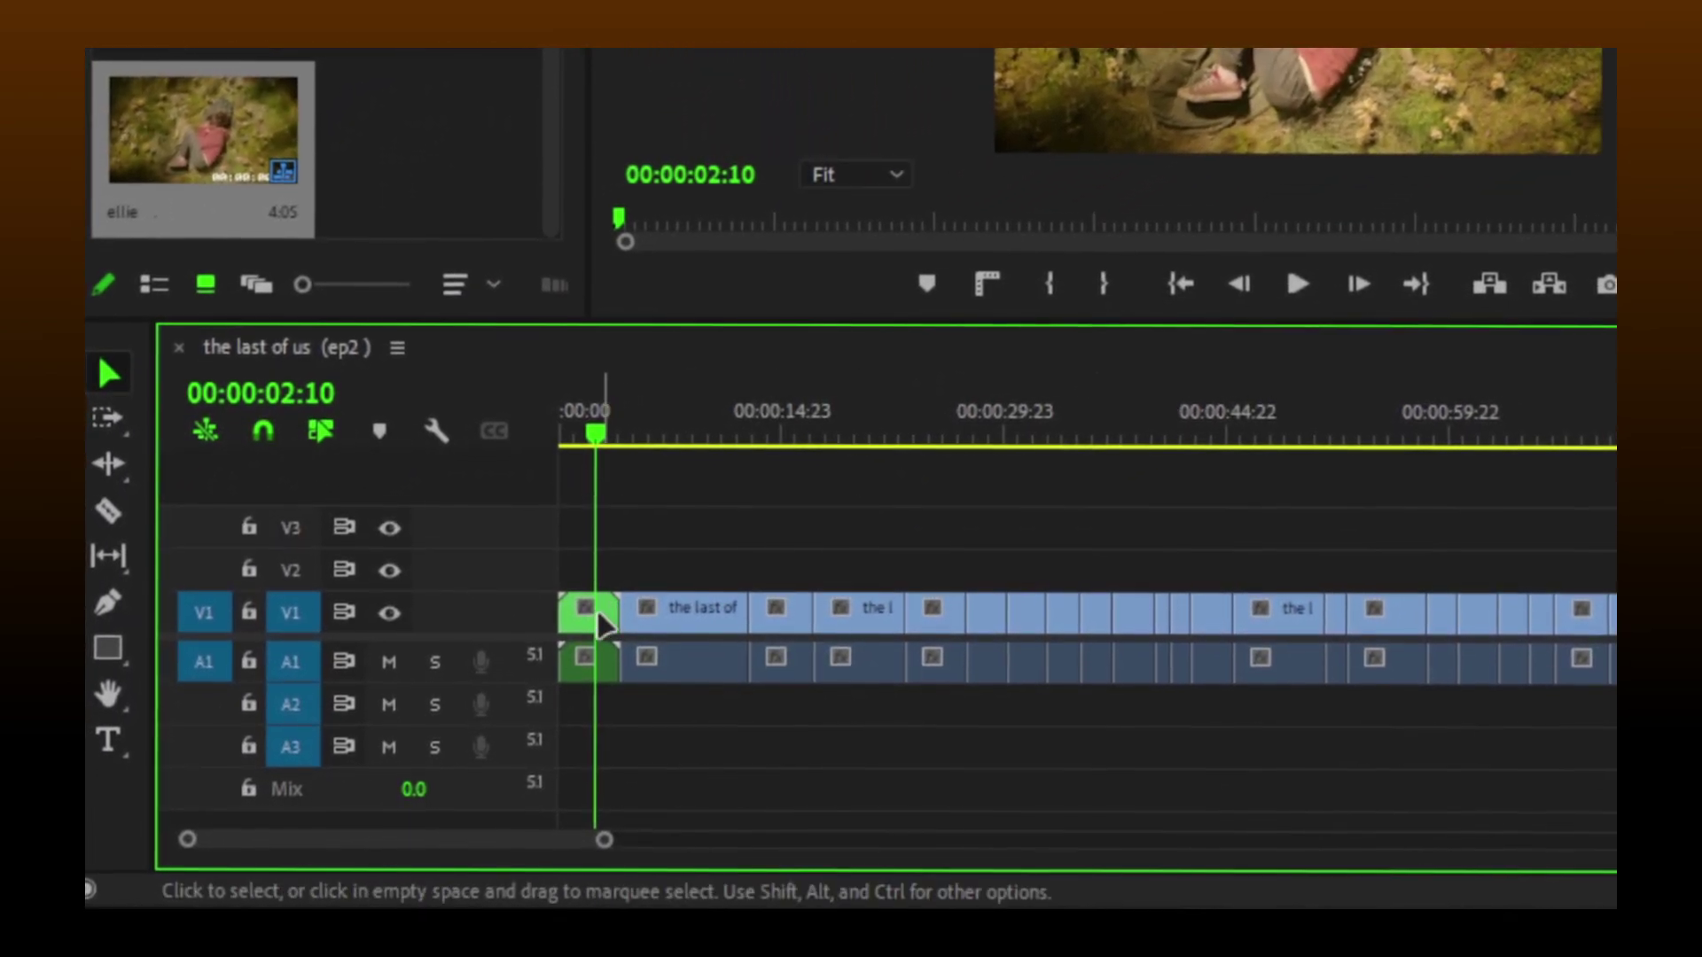
double_click(585, 610)
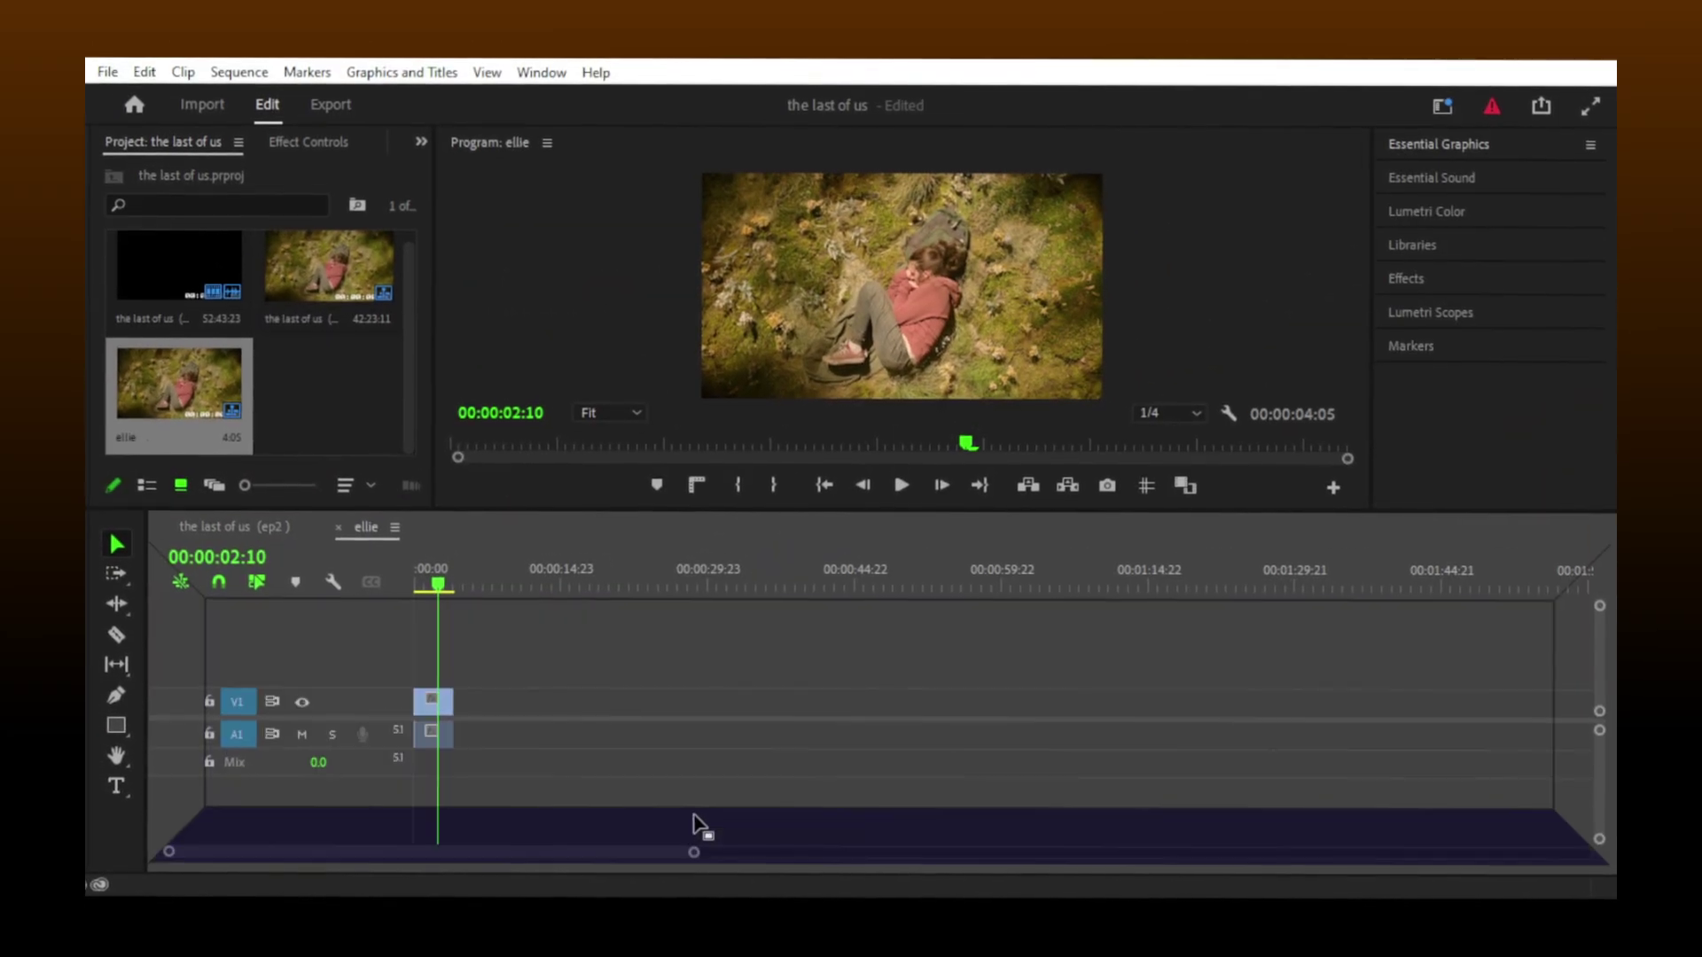
Step: Dock and enlarge the ellie timeline below the episode, then scrub ep2 for more Ellie scenes
drag(689, 820, 695, 817)
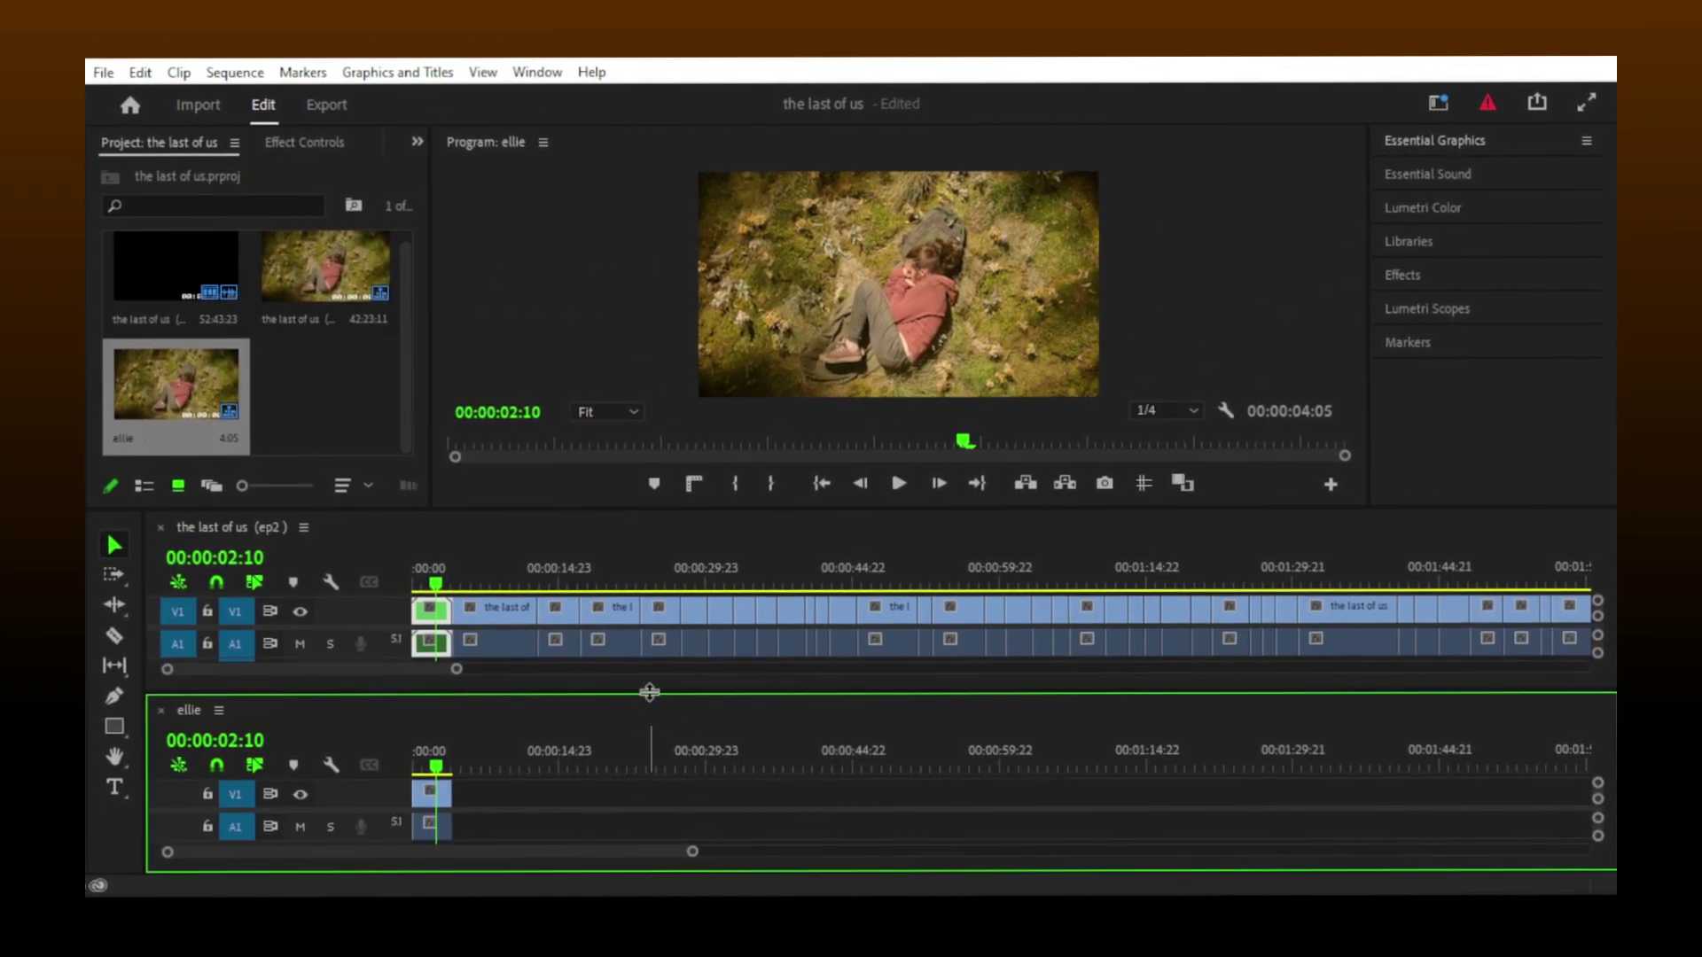
mouse_move(648, 692)
mouse_down()
mouse_move(687, 513)
mouse_move(680, 407)
mouse_up()
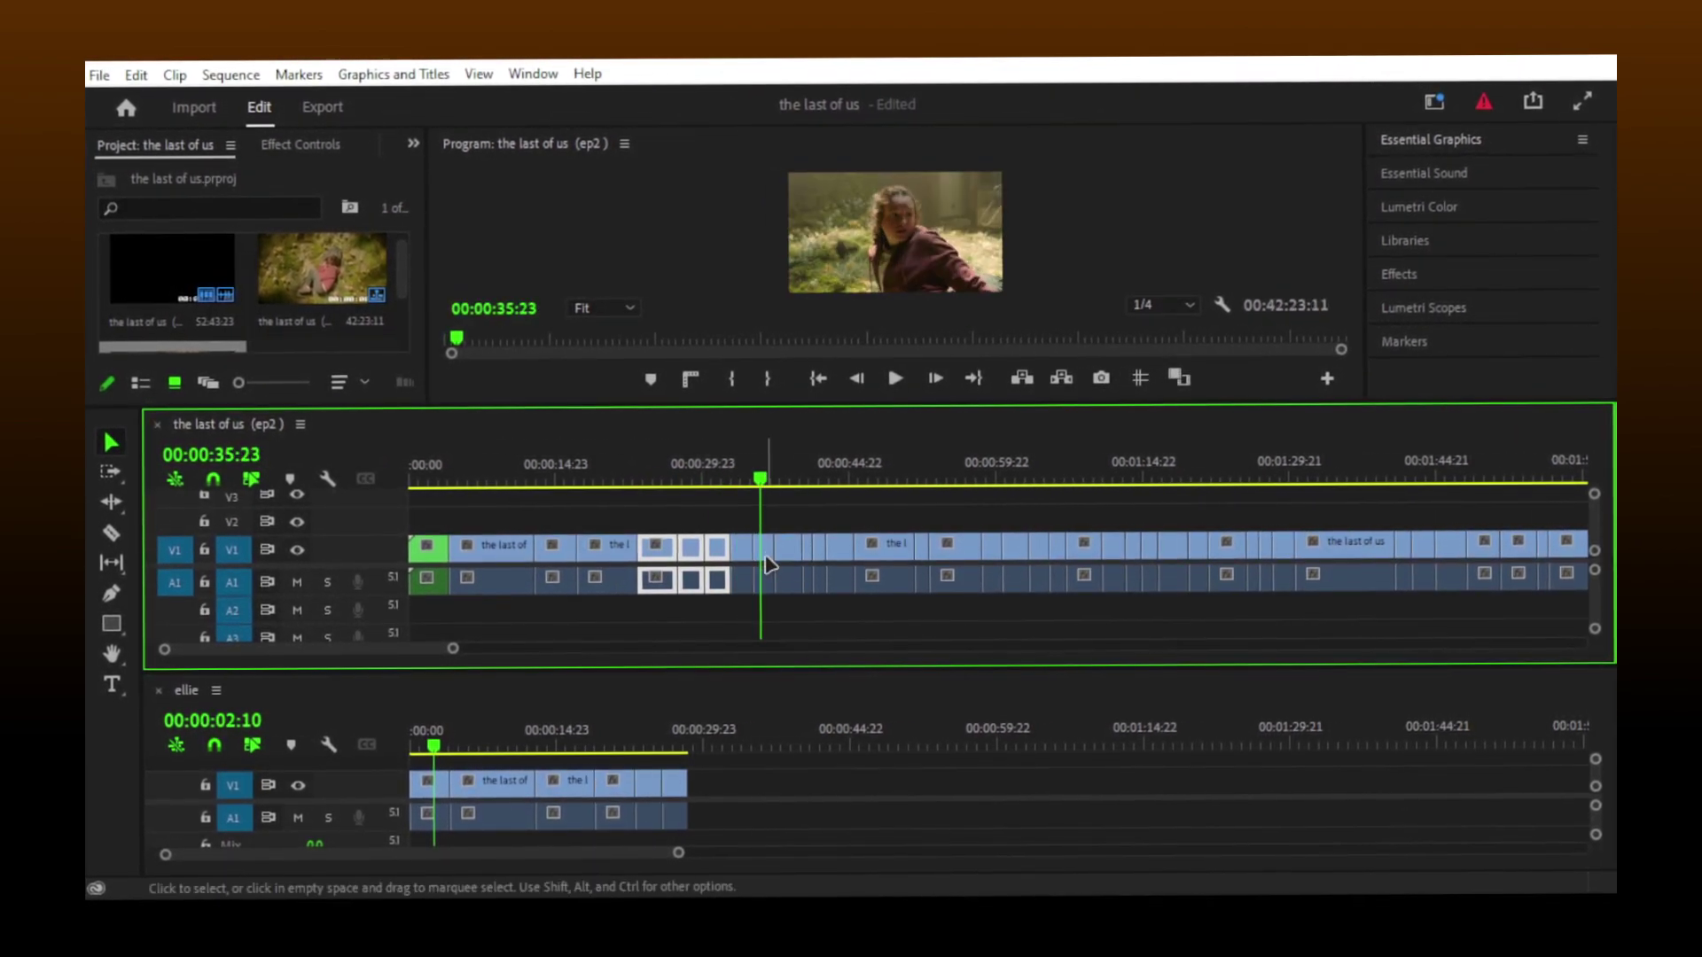
drag(768, 483, 918, 484)
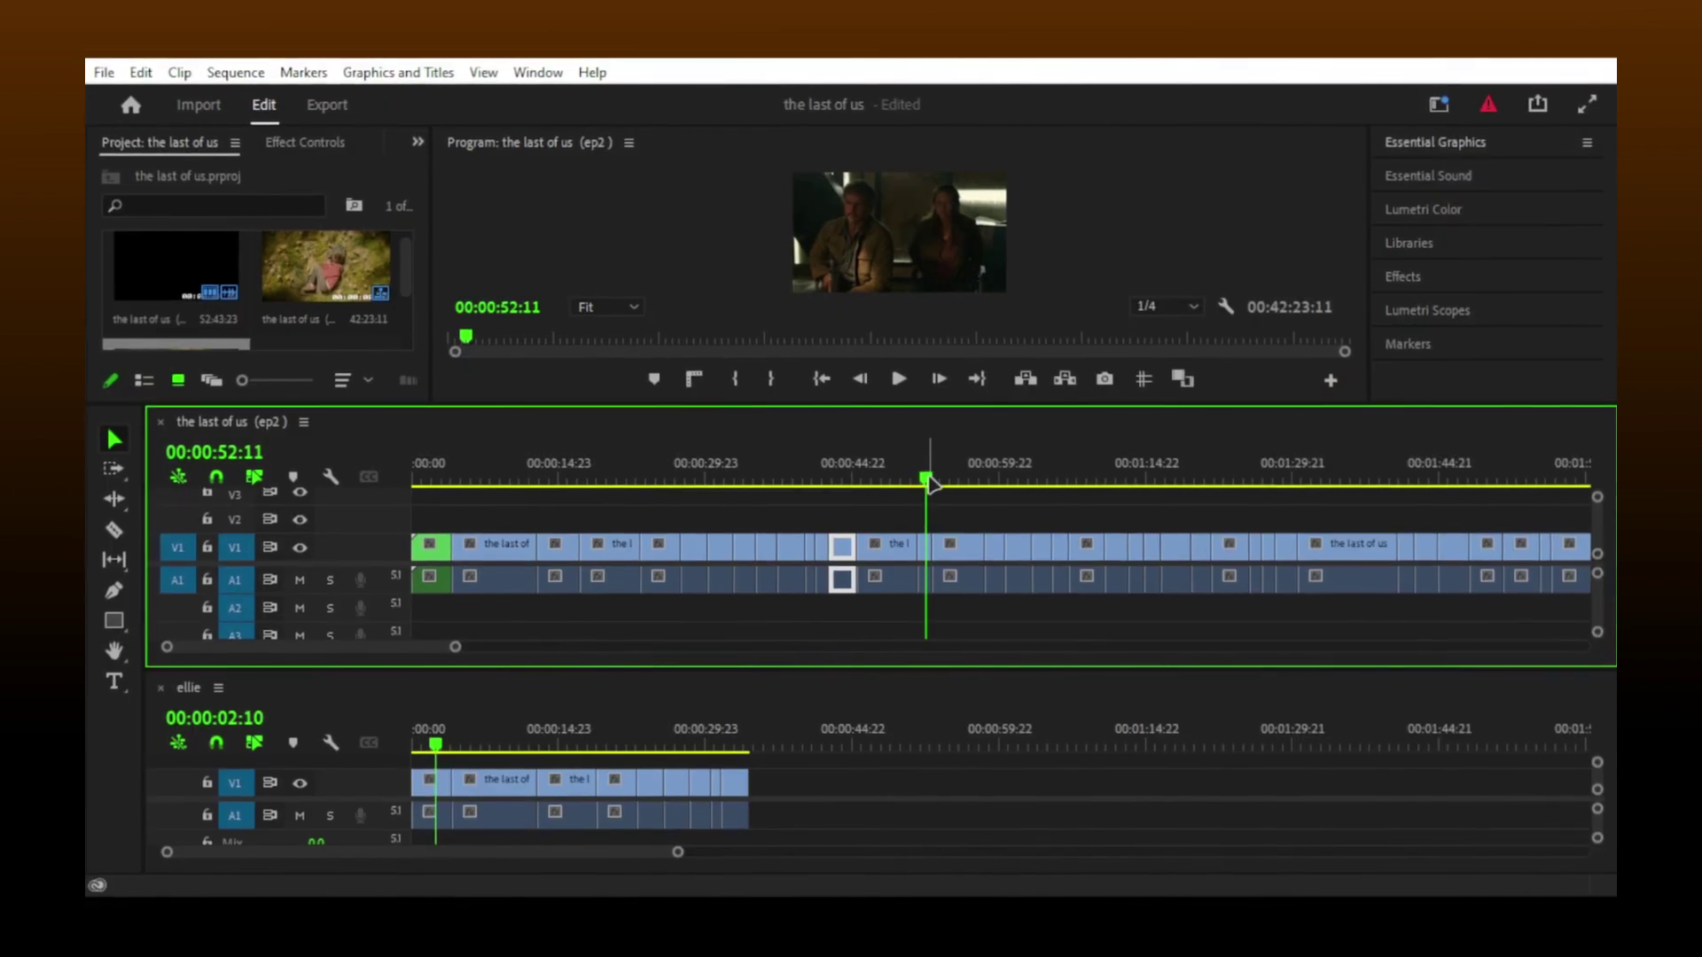
Step: Nest the Joel clip as a sequence named 'joel' and open its timeline
right_click(938, 569)
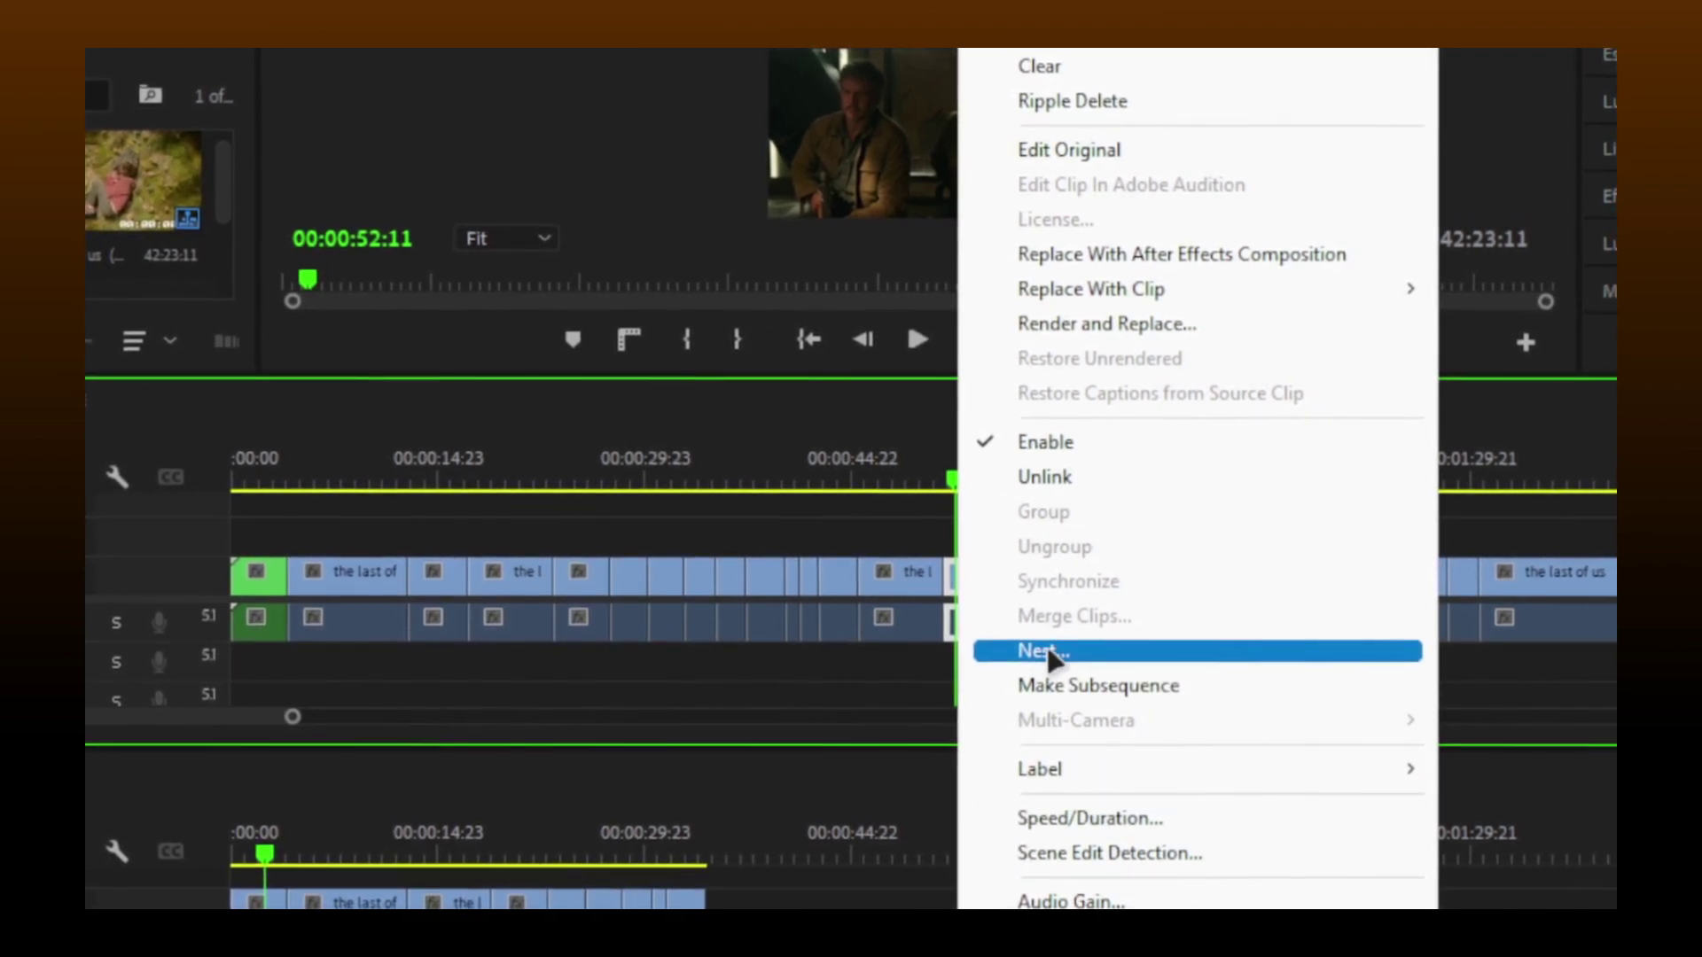
click(1045, 652)
text(joel)
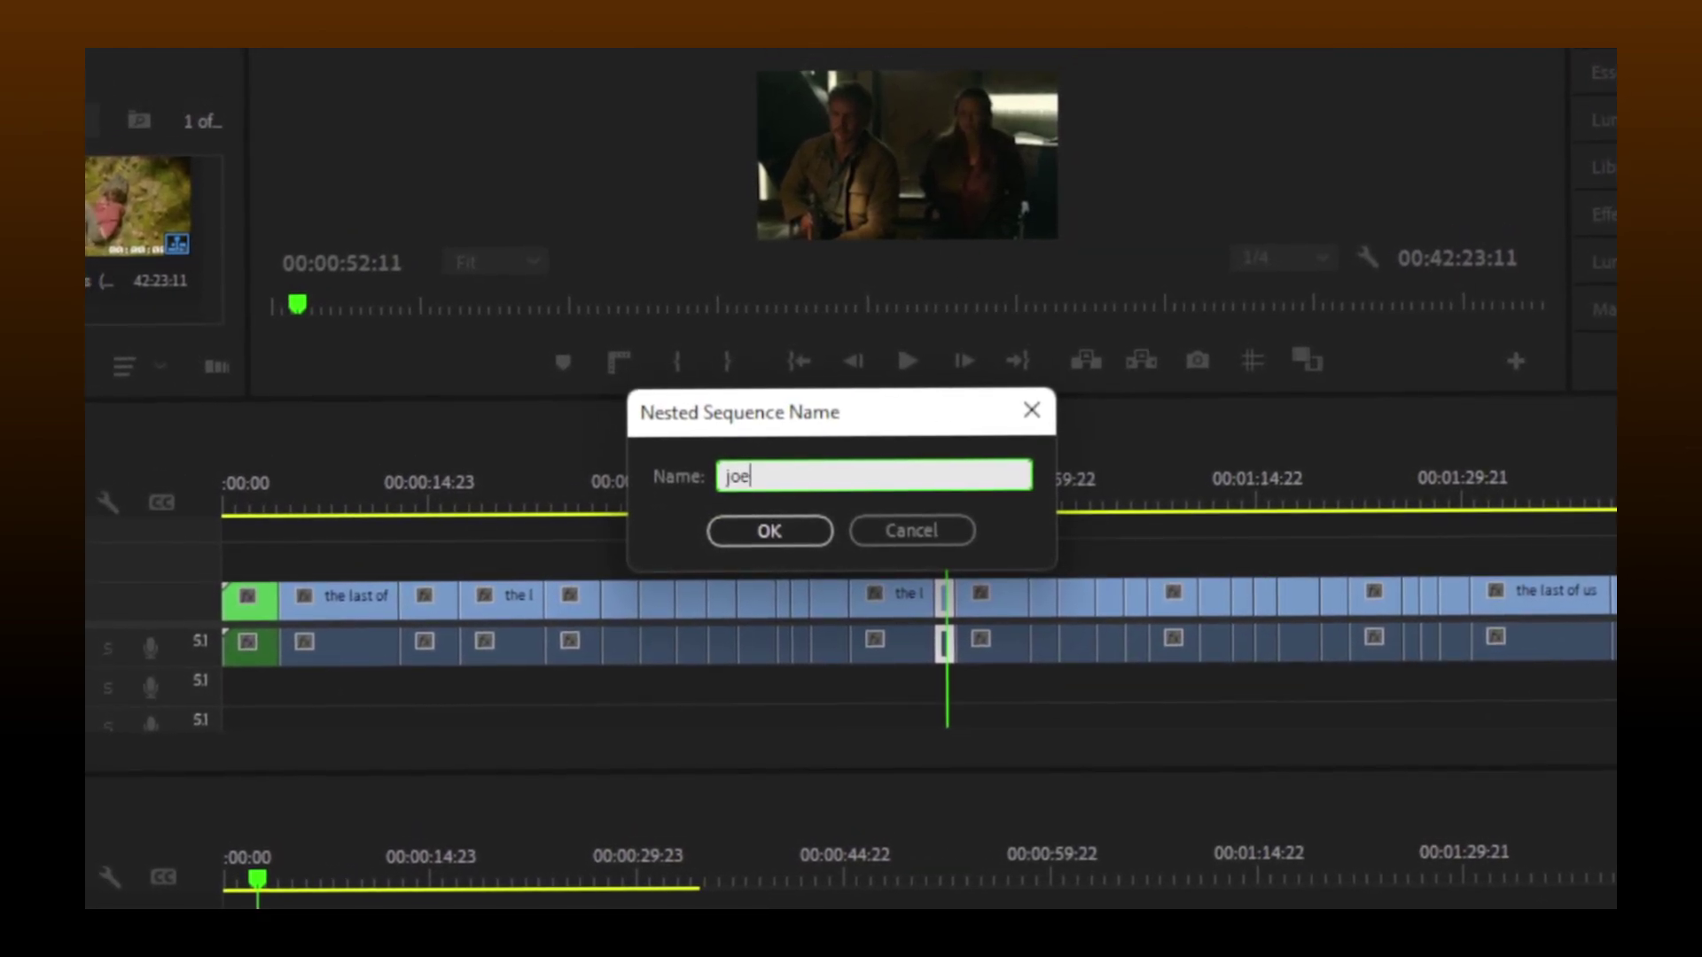
click(749, 532)
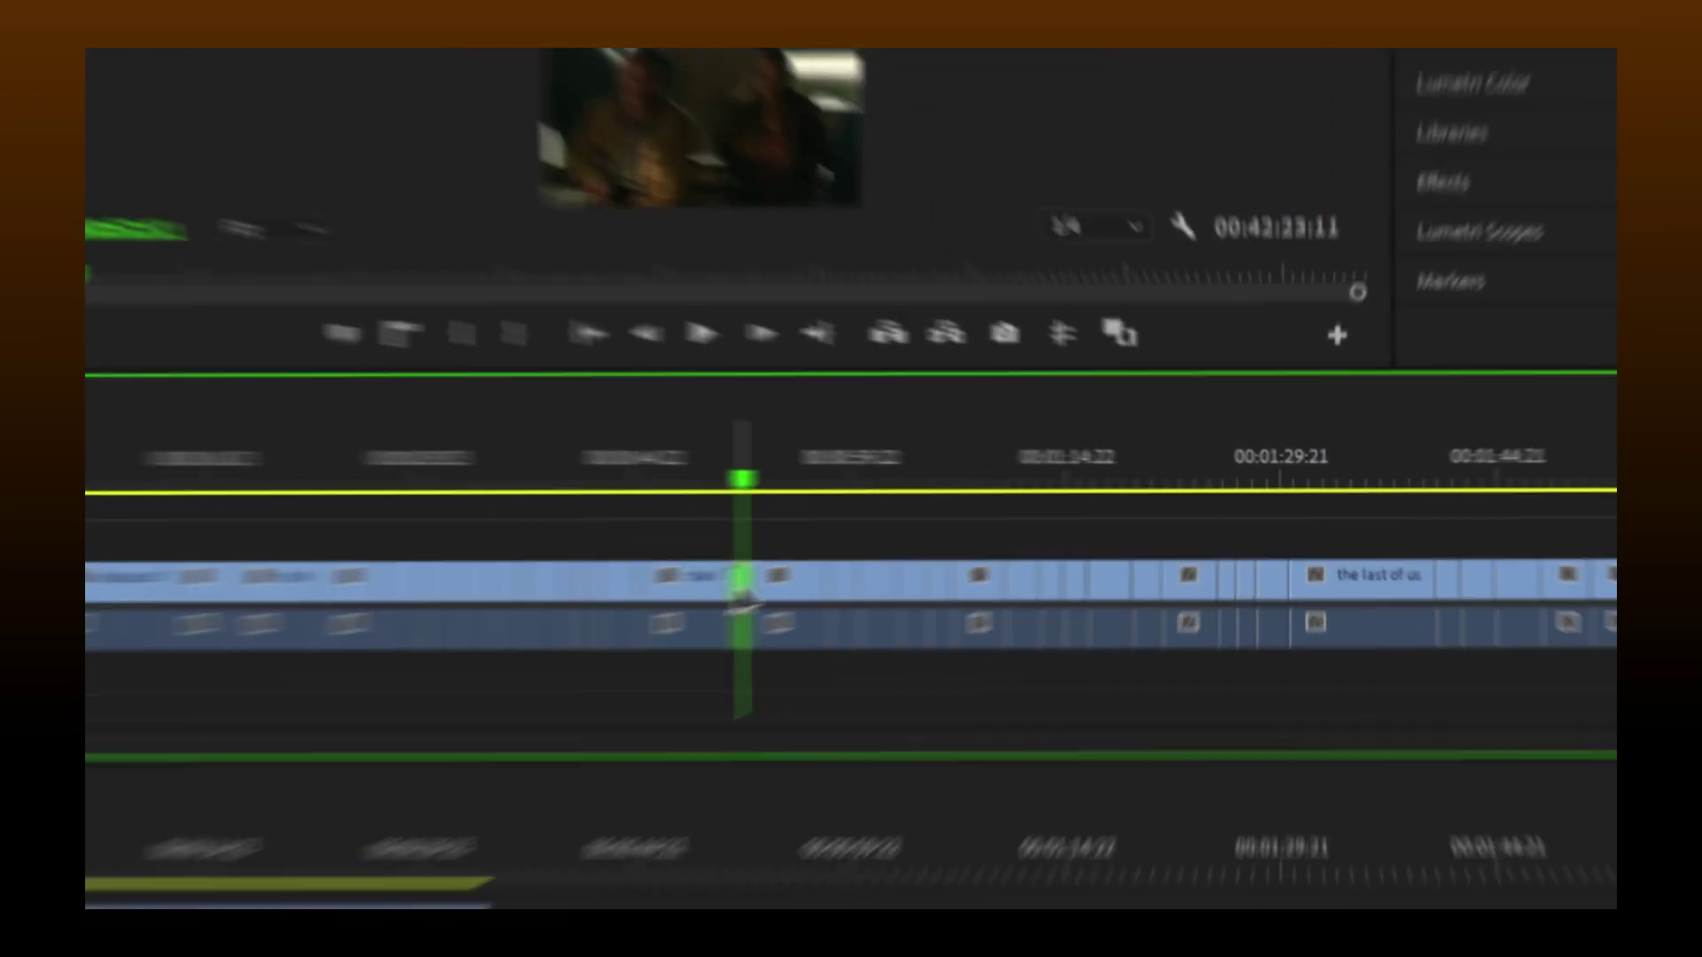
double_click(918, 551)
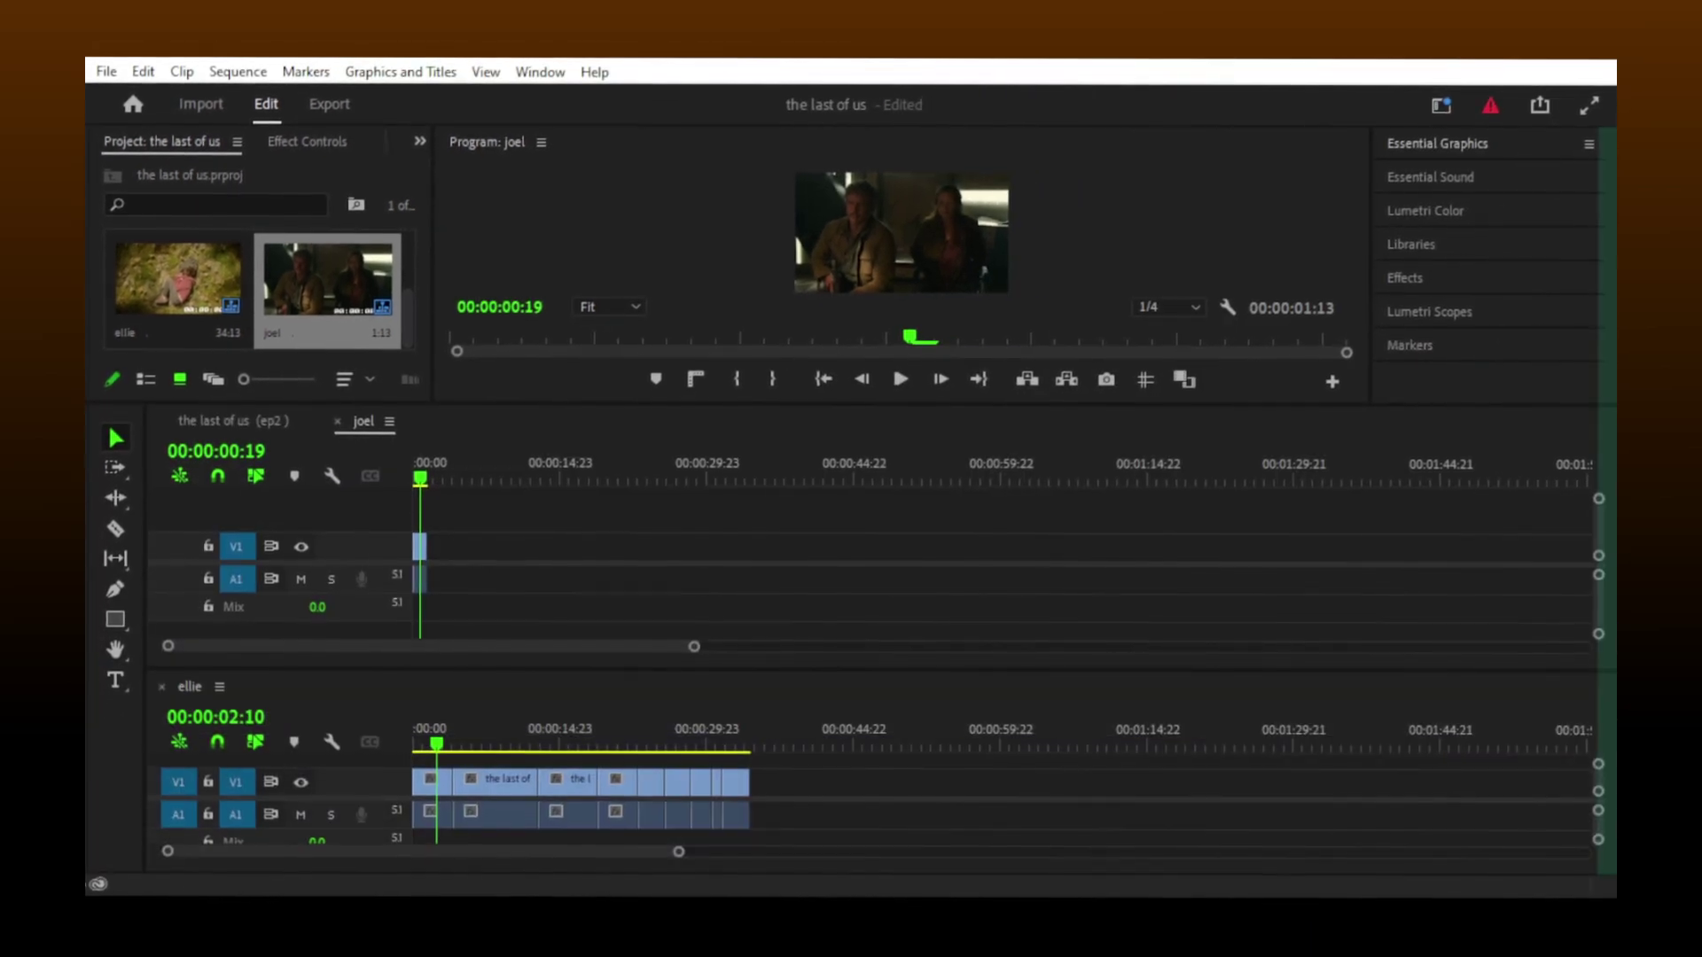
Step: Dock the joel timeline beside ellie and give both timelines more height
drag(1602, 764, 1586, 764)
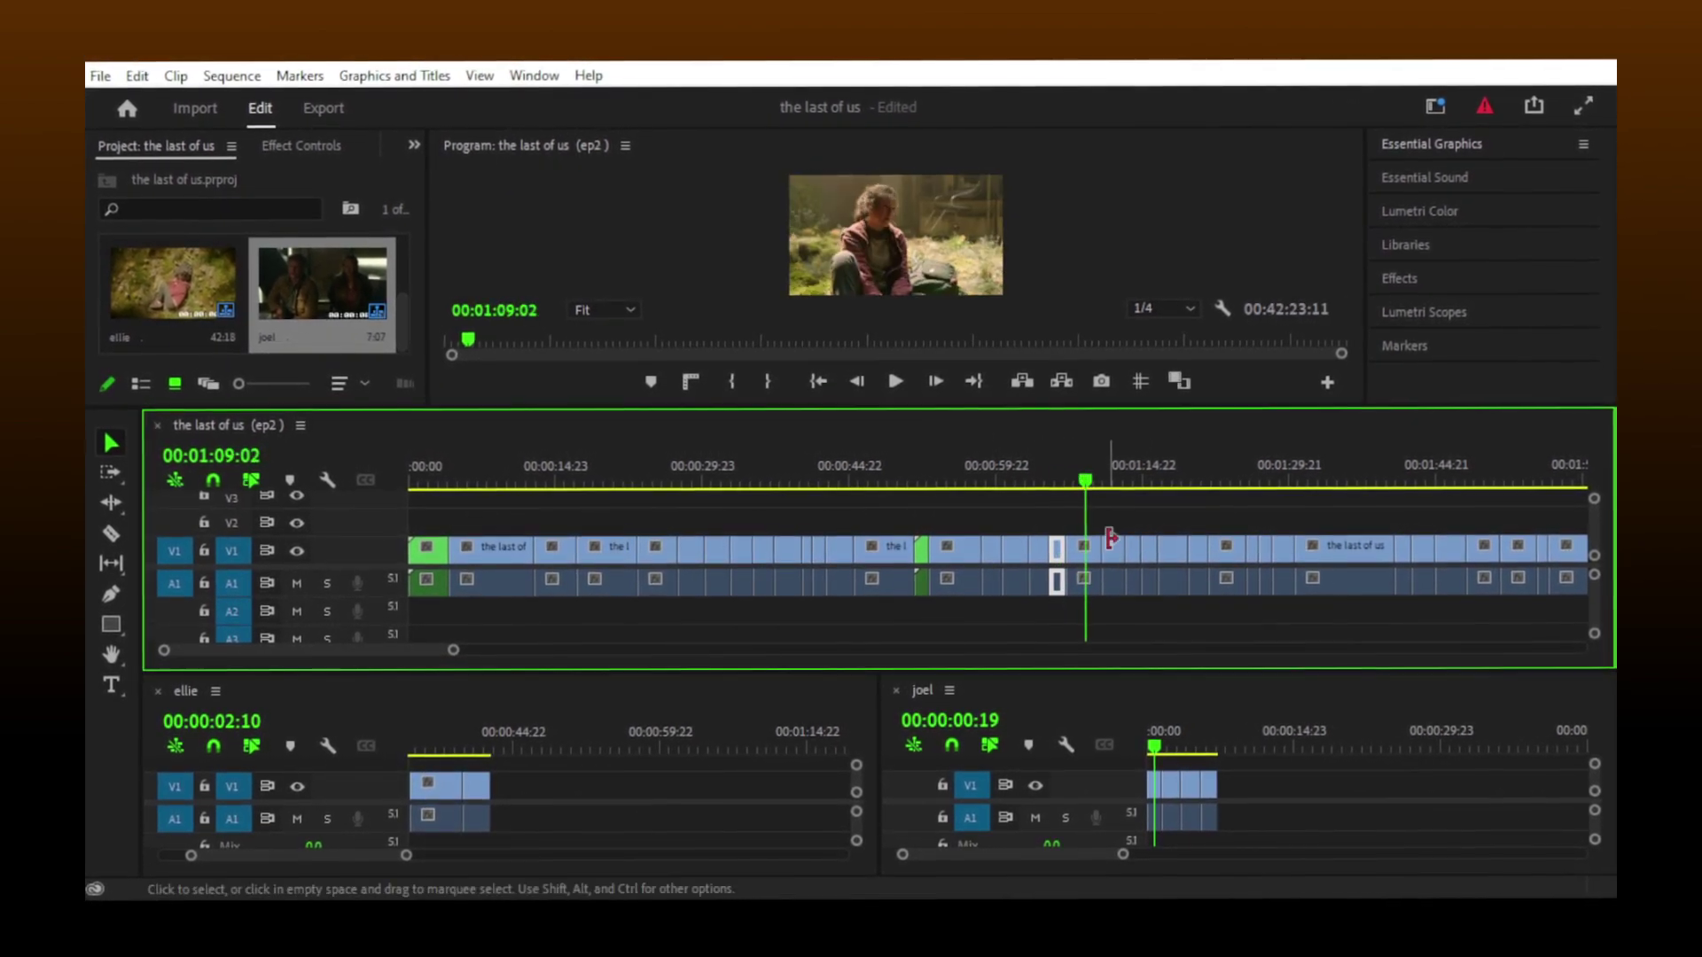
drag(1170, 686, 1170, 621)
Step: Group the ellie and joel timelines as tabs with the episode timeline and enlarge the monitor area
drag(202, 631, 381, 443)
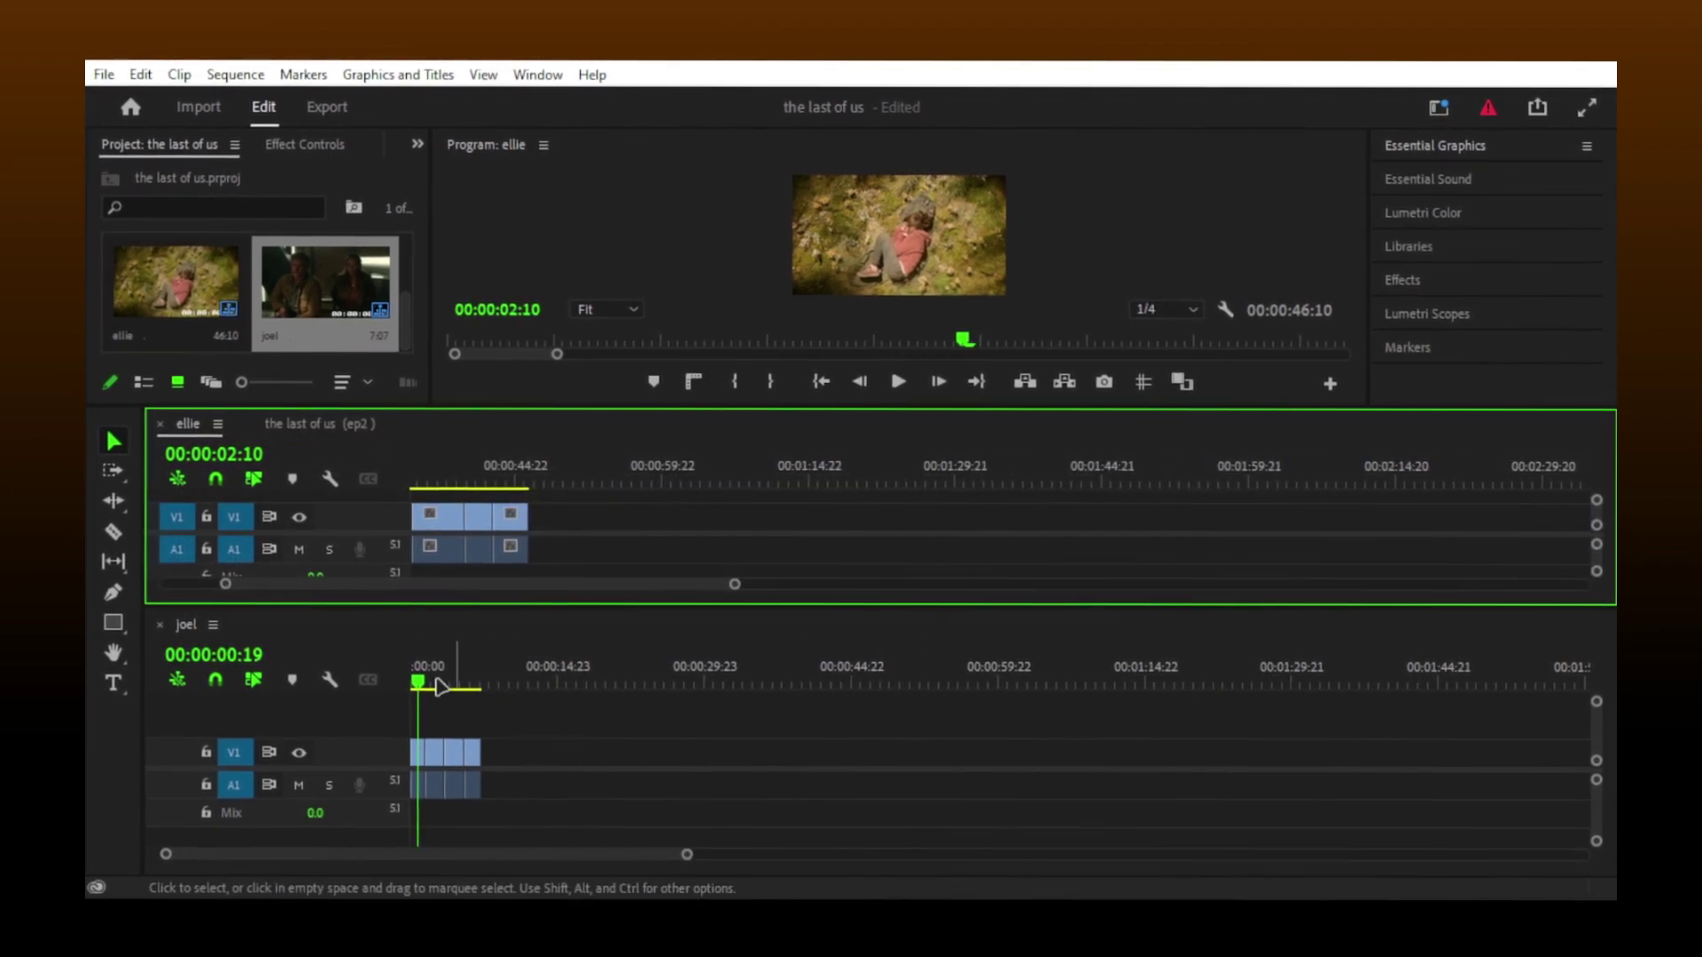
drag(195, 632, 340, 513)
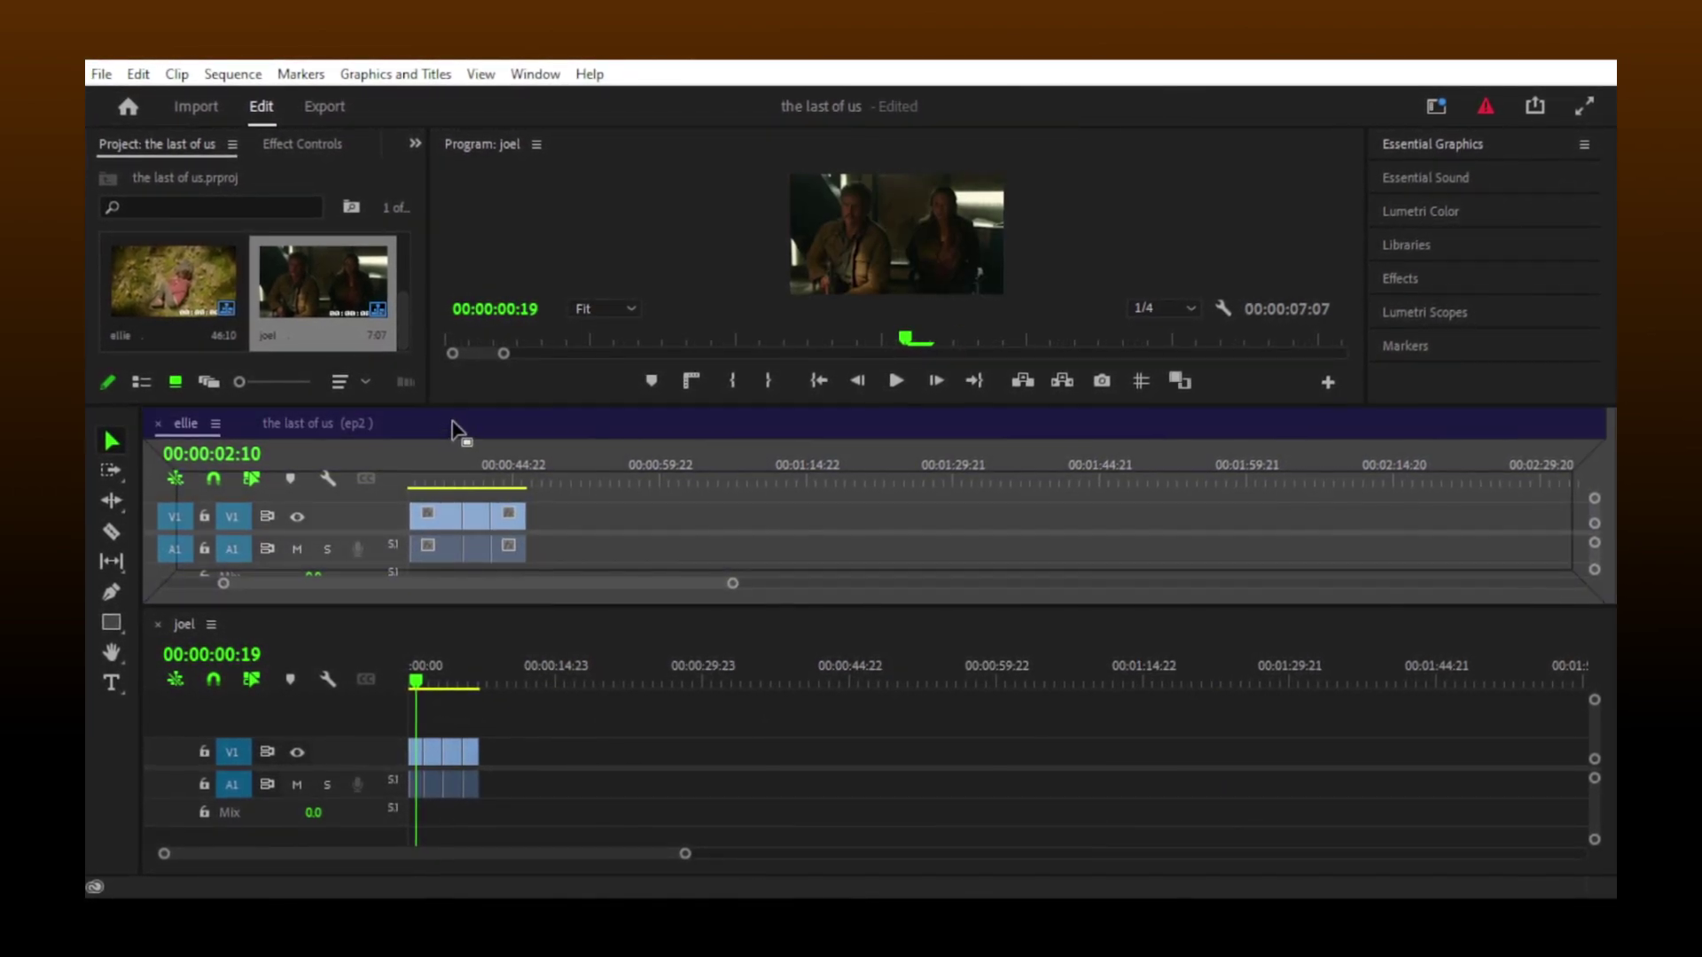
drag(453, 431, 459, 428)
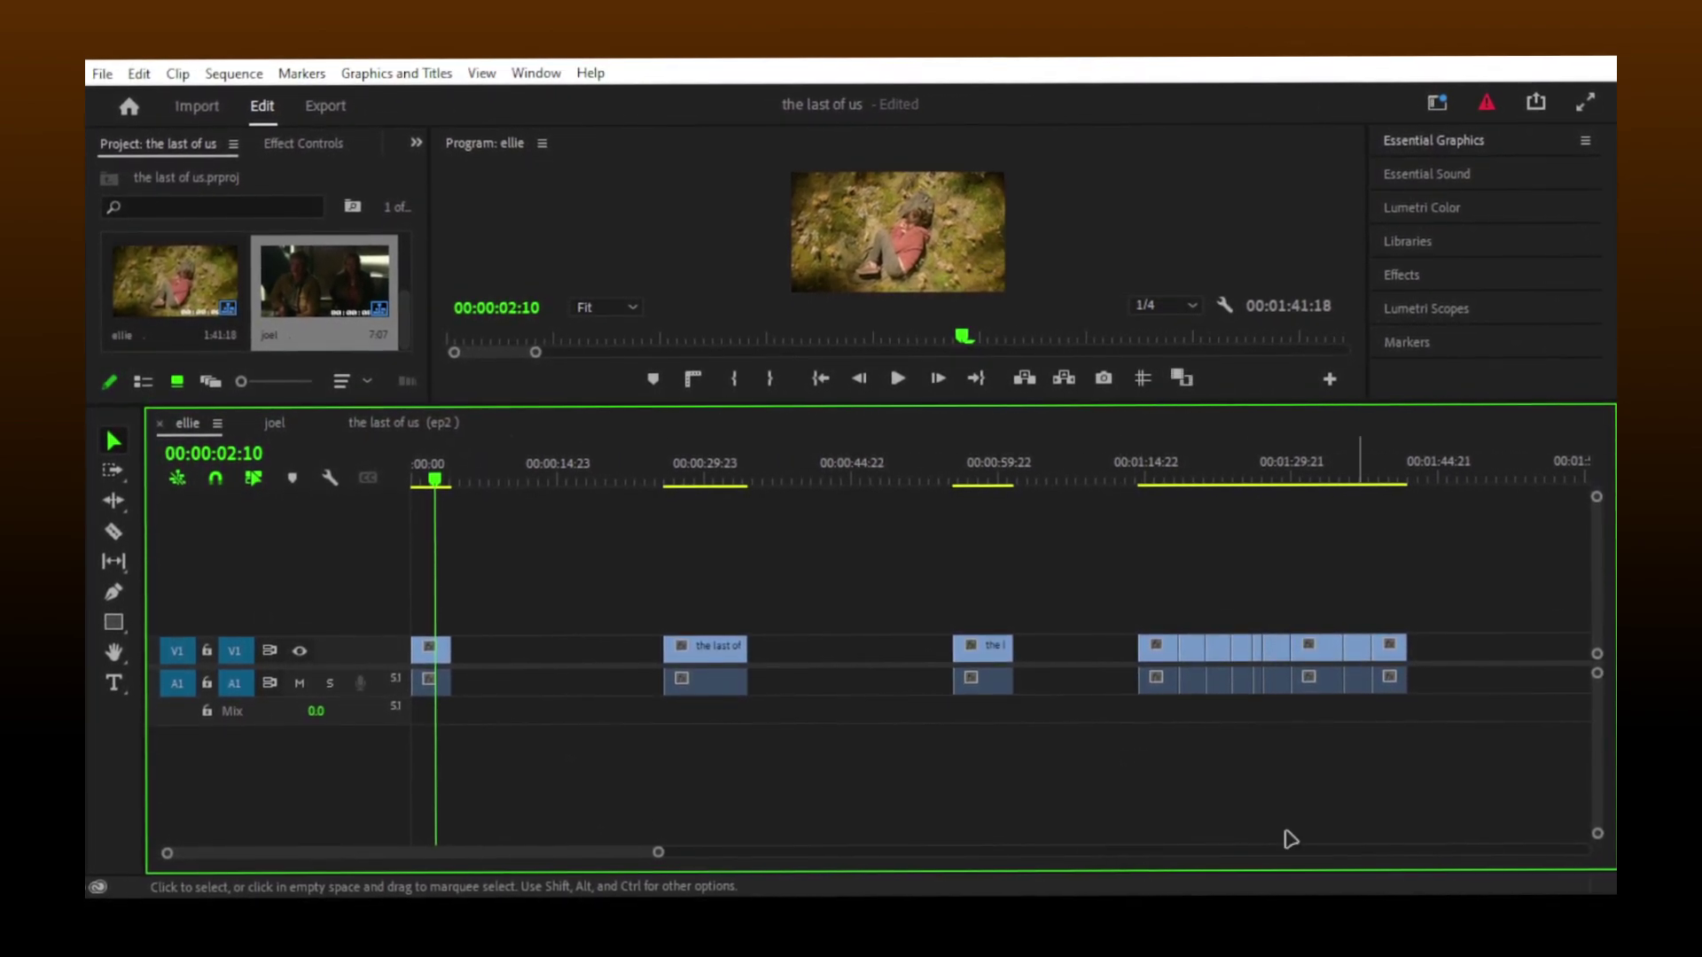
drag(792, 408, 792, 502)
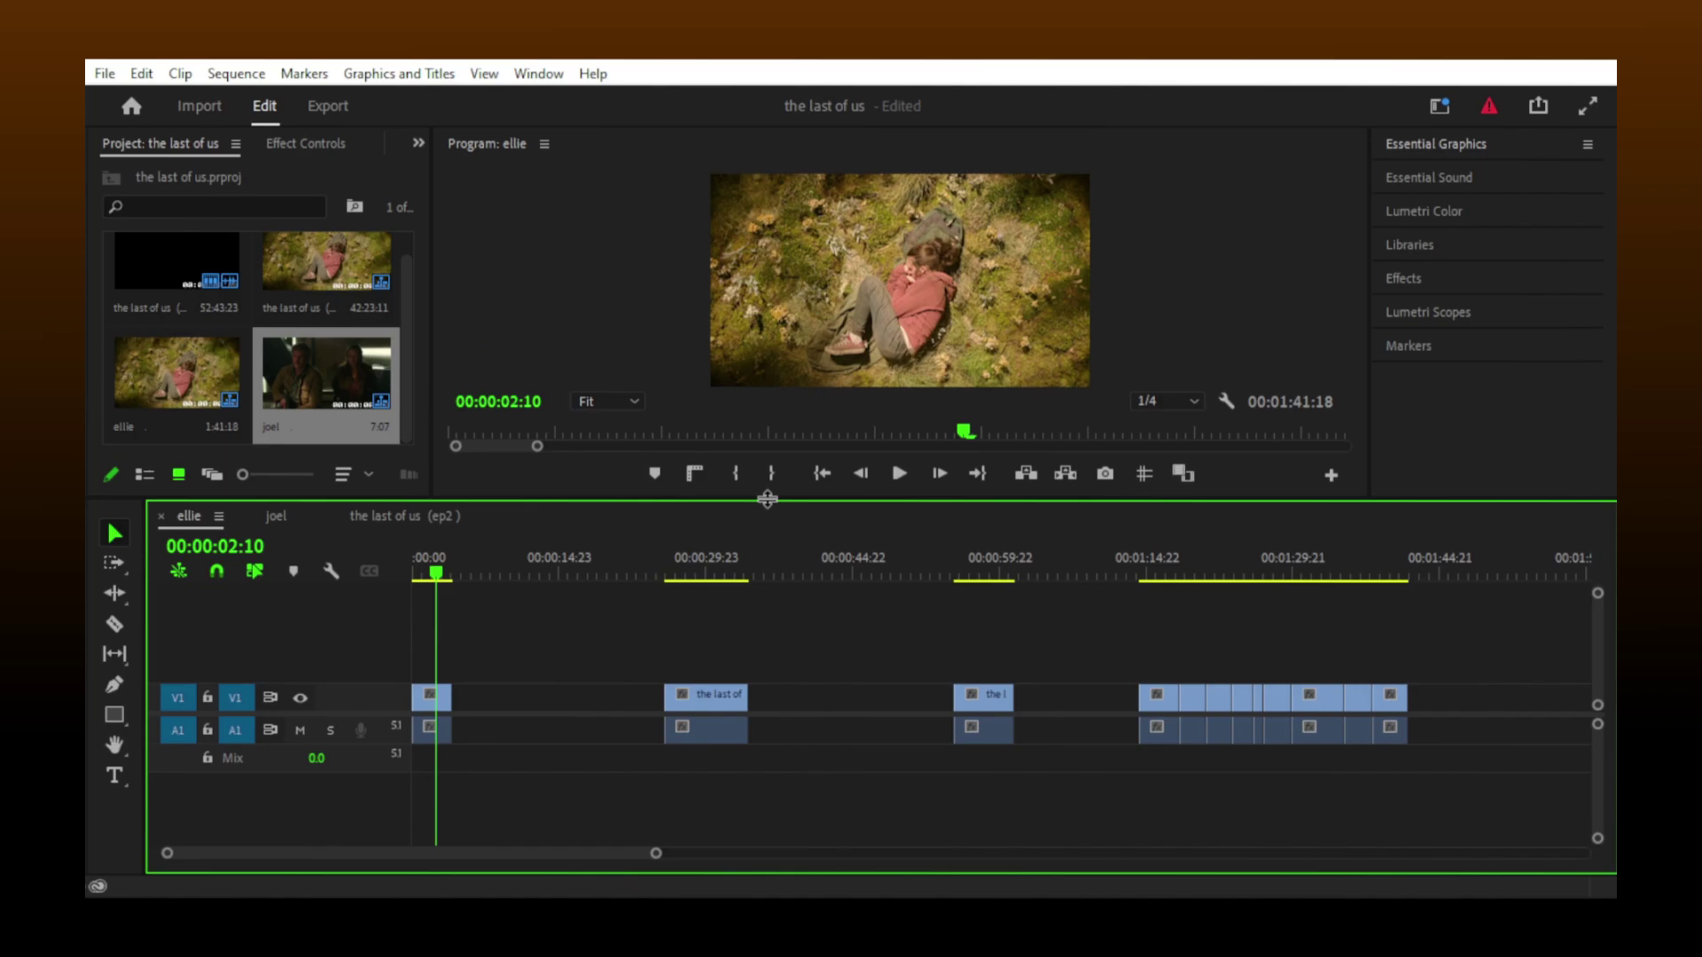
Step: Close the empty gap at the start of the ellie sequence with Sequence > Close Gap
click(580, 694)
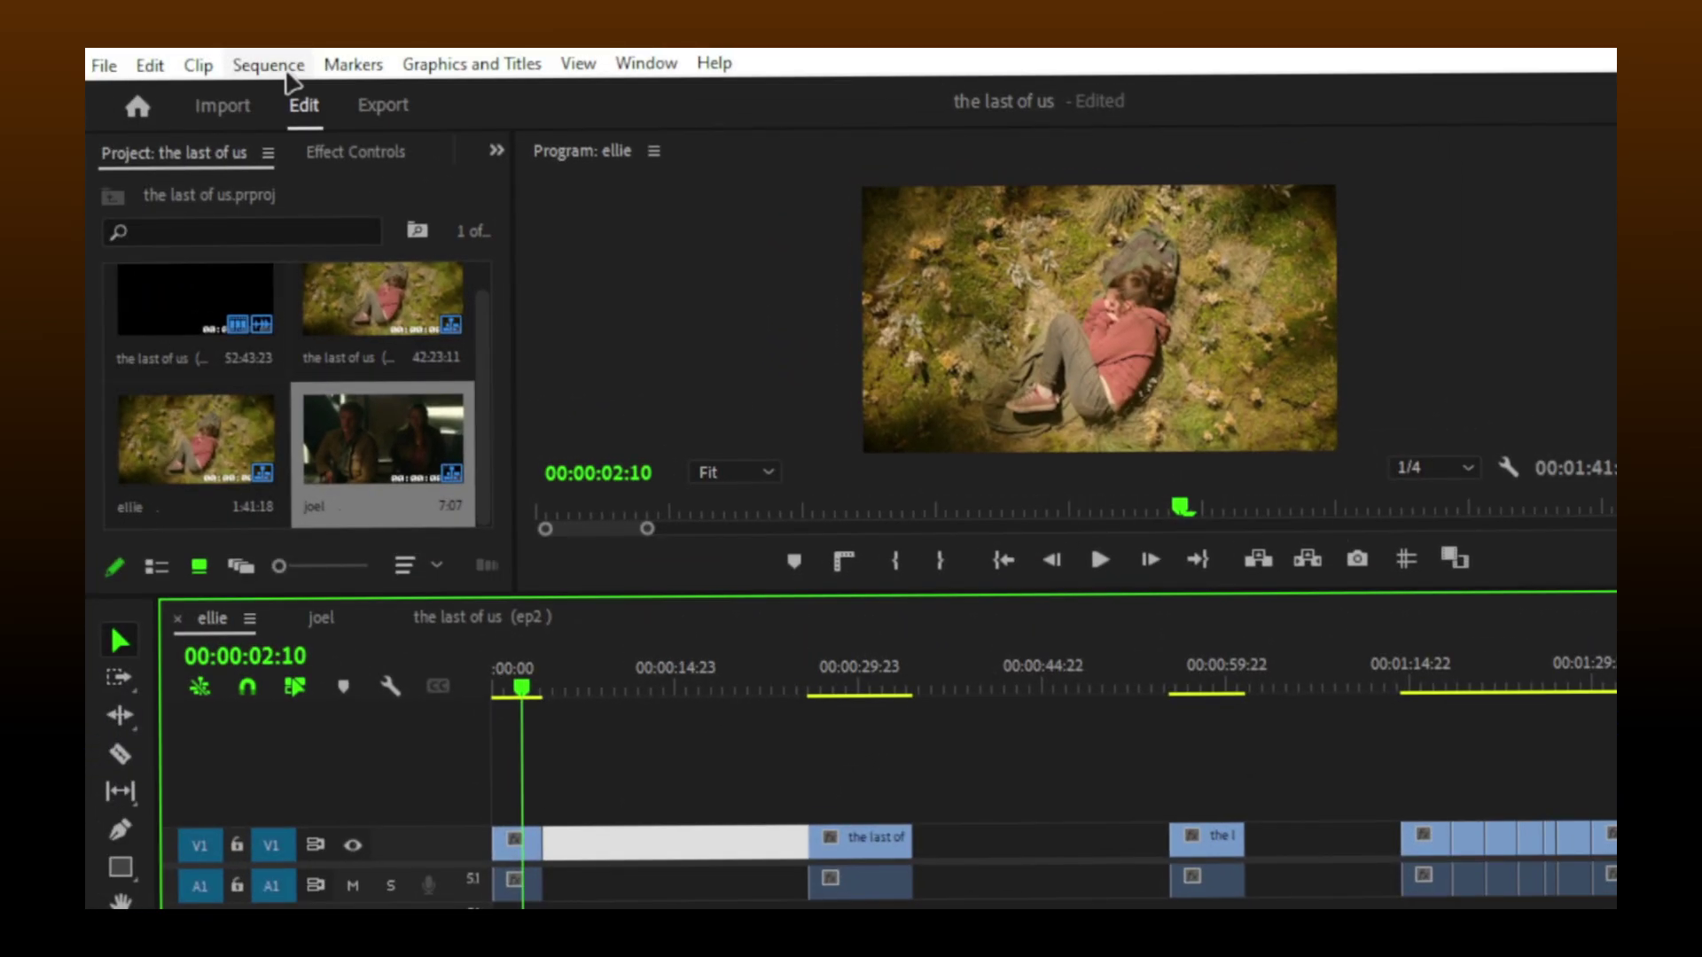
click(289, 66)
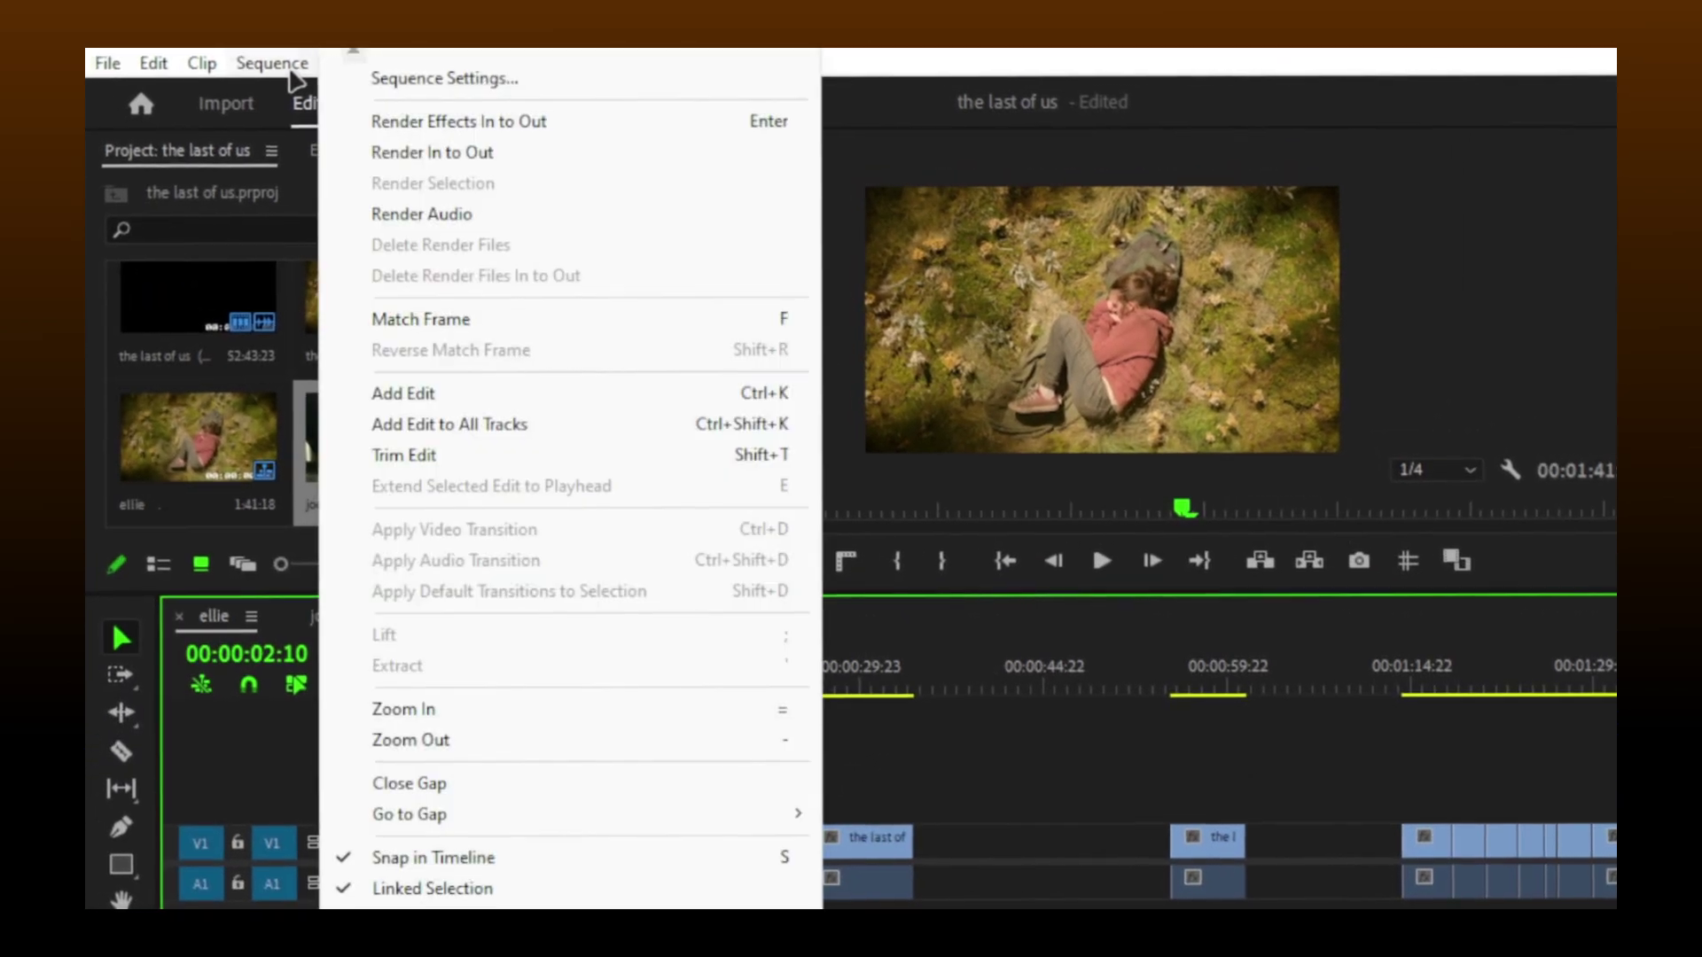
click(422, 784)
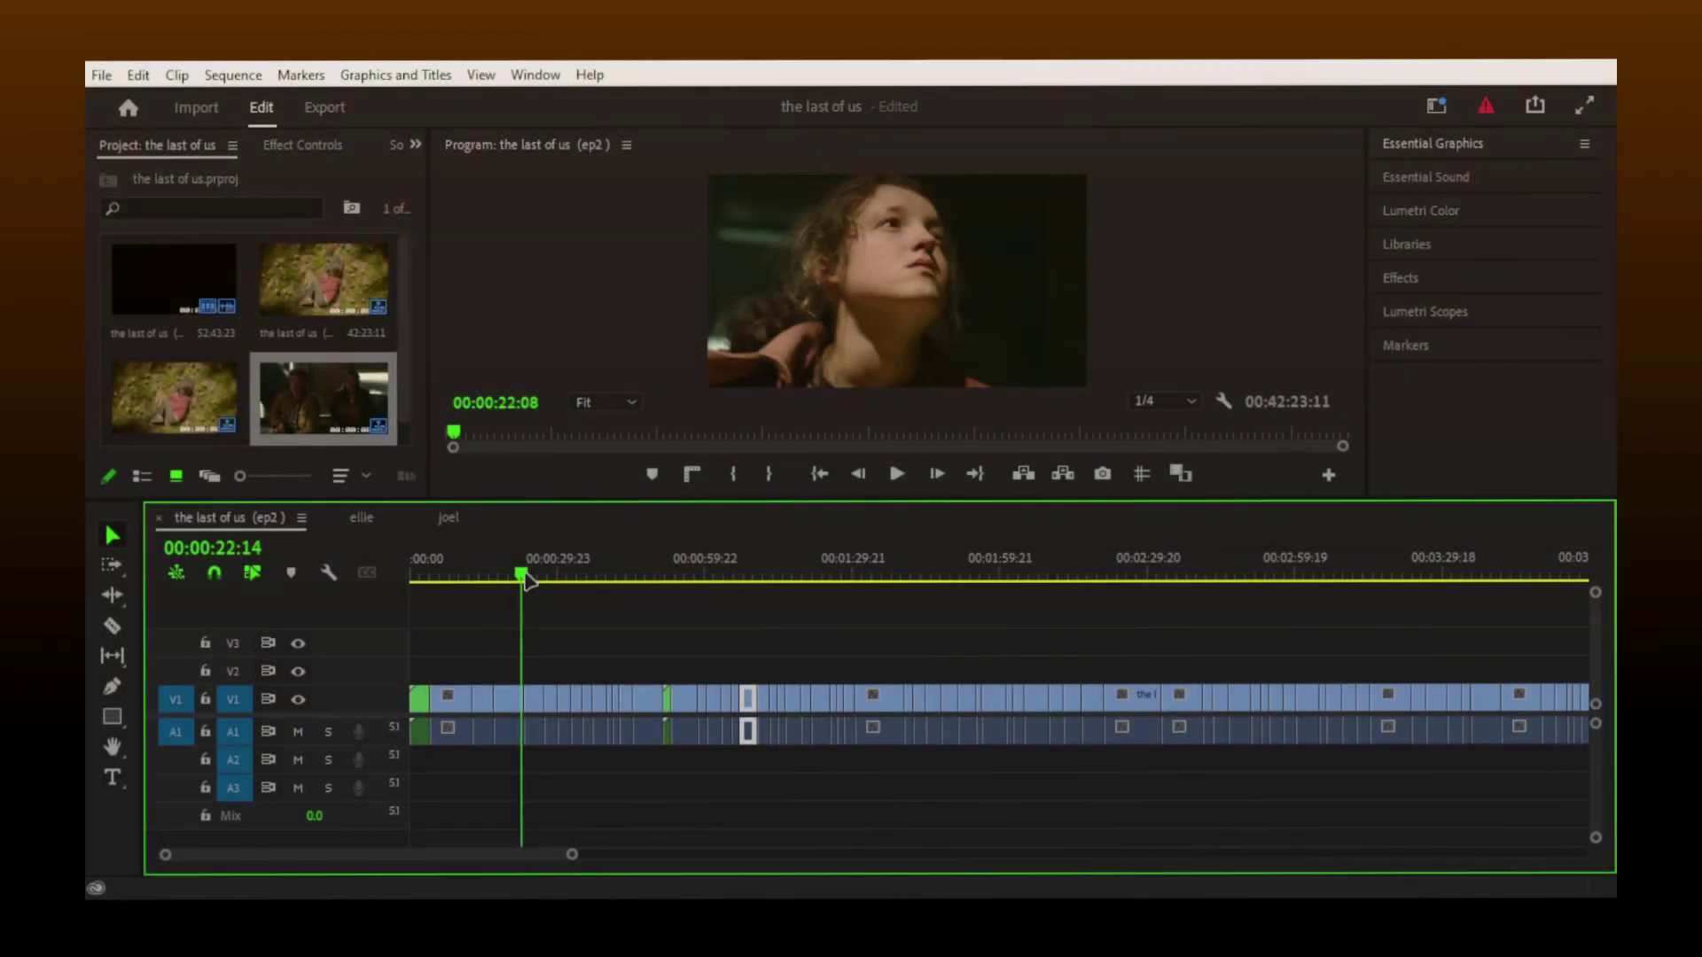
Step: Move the ep2 playhead to about 00:01:01:19
drag(582, 573, 716, 574)
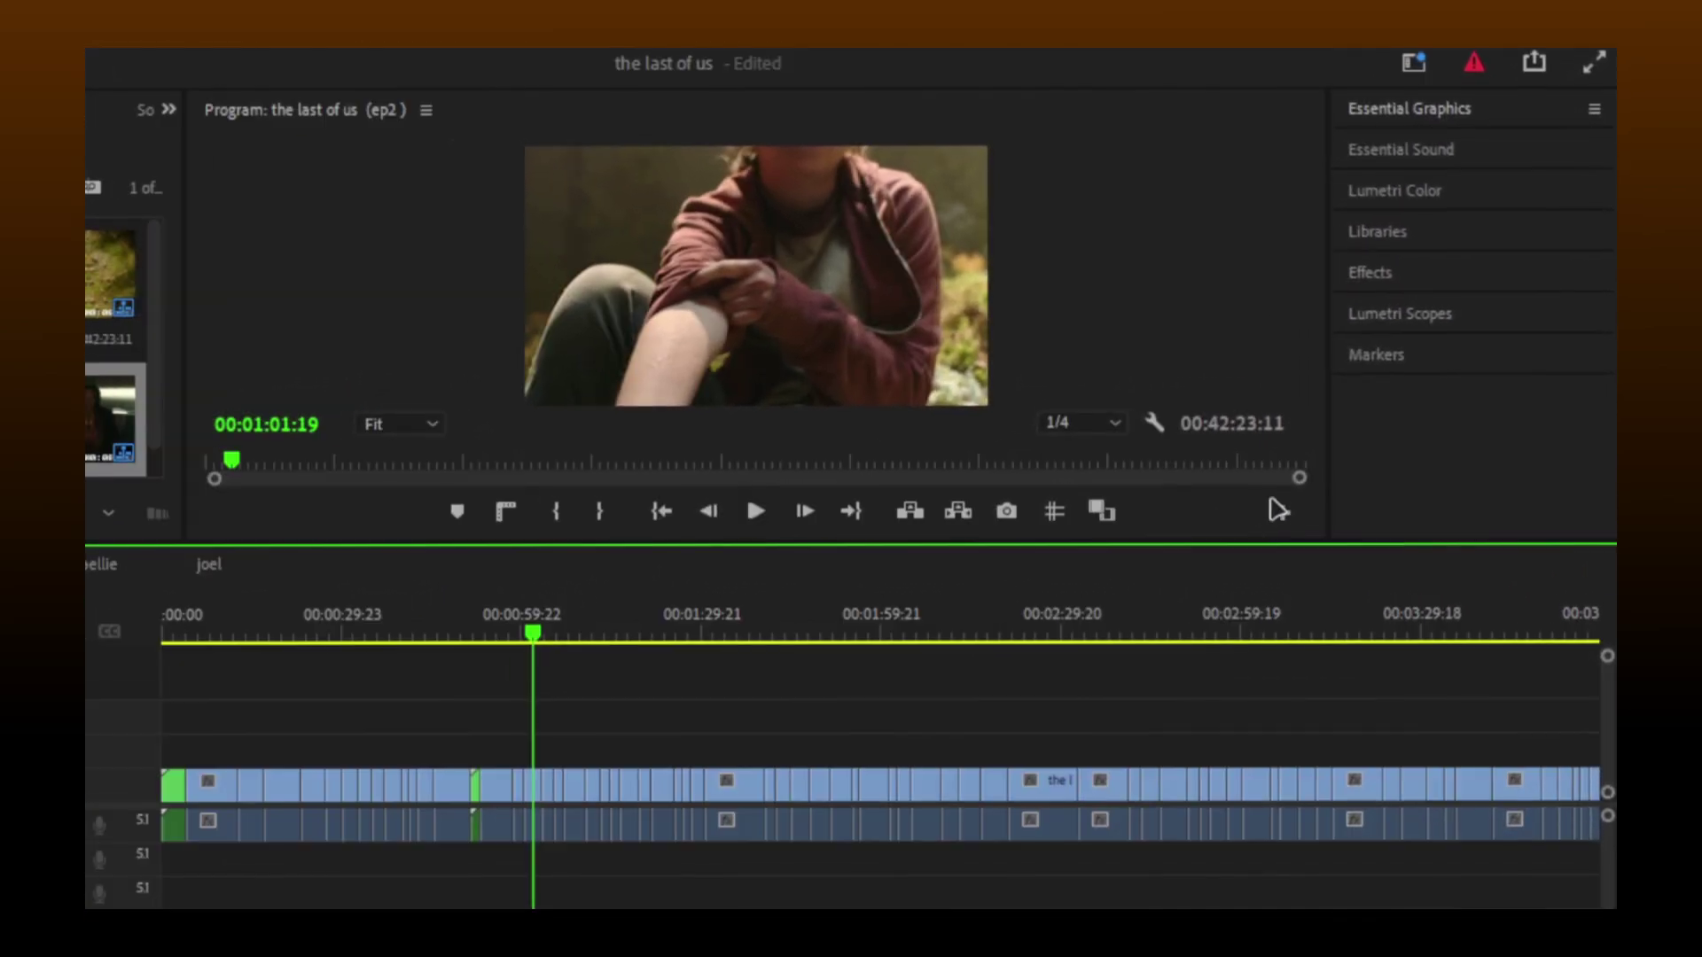
Step: Add the Toggle Proxies button to the Program monitor's control bar
click(1328, 476)
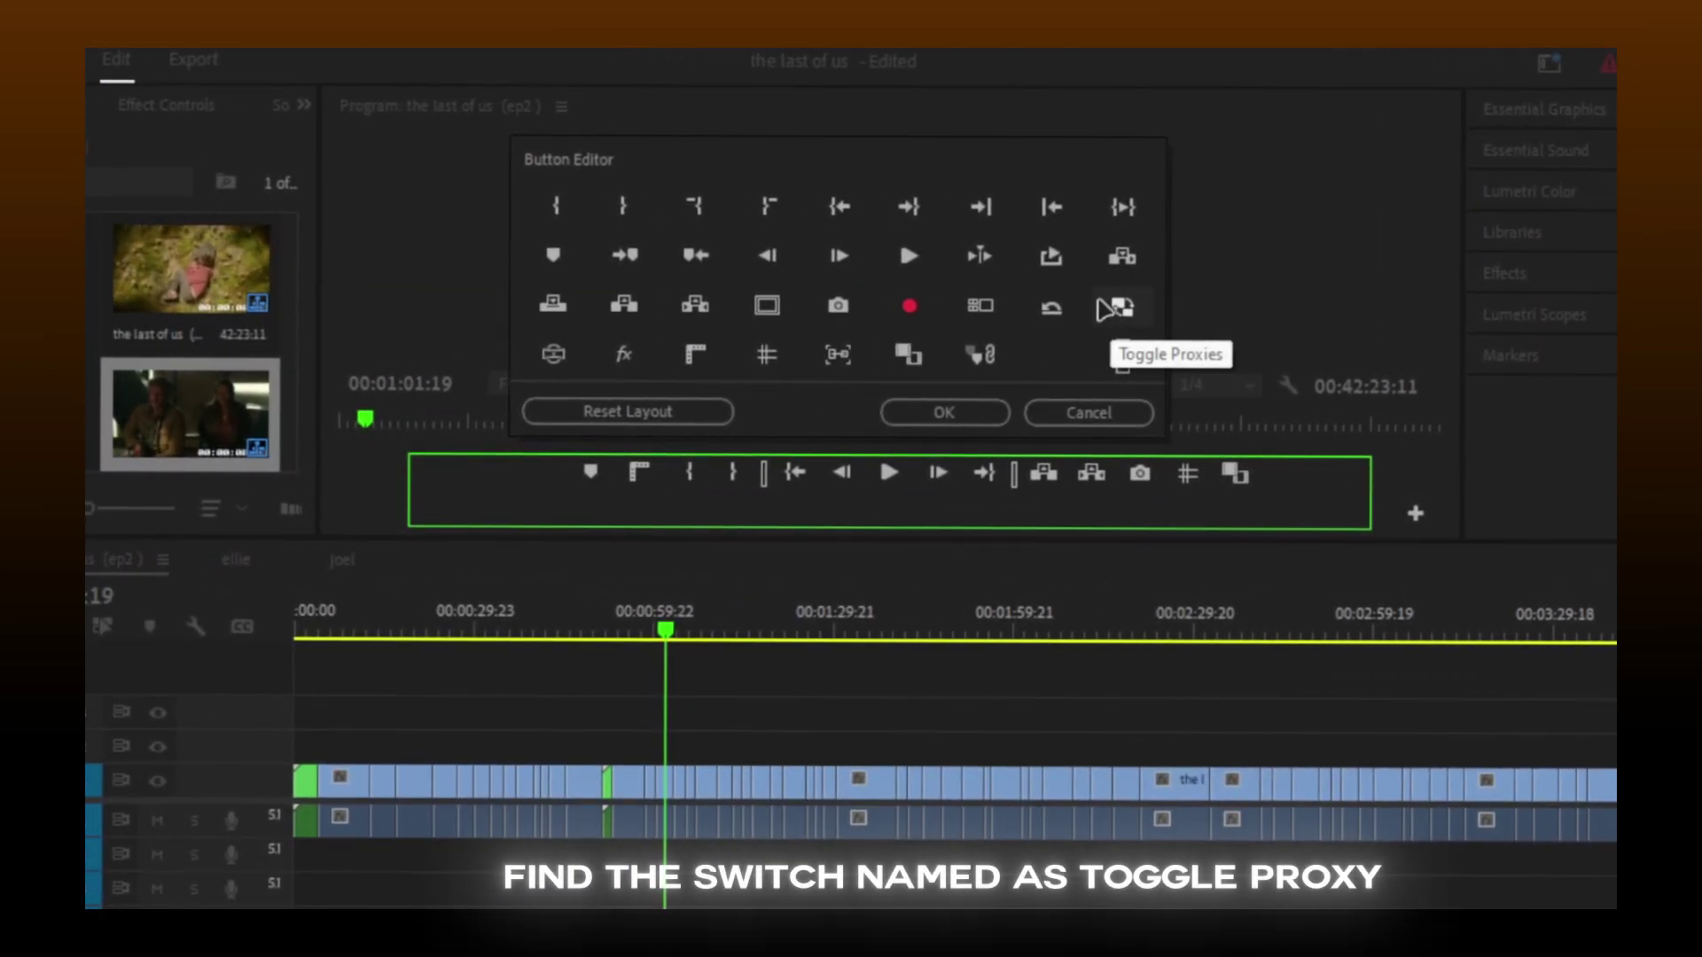
drag(1266, 479, 1280, 476)
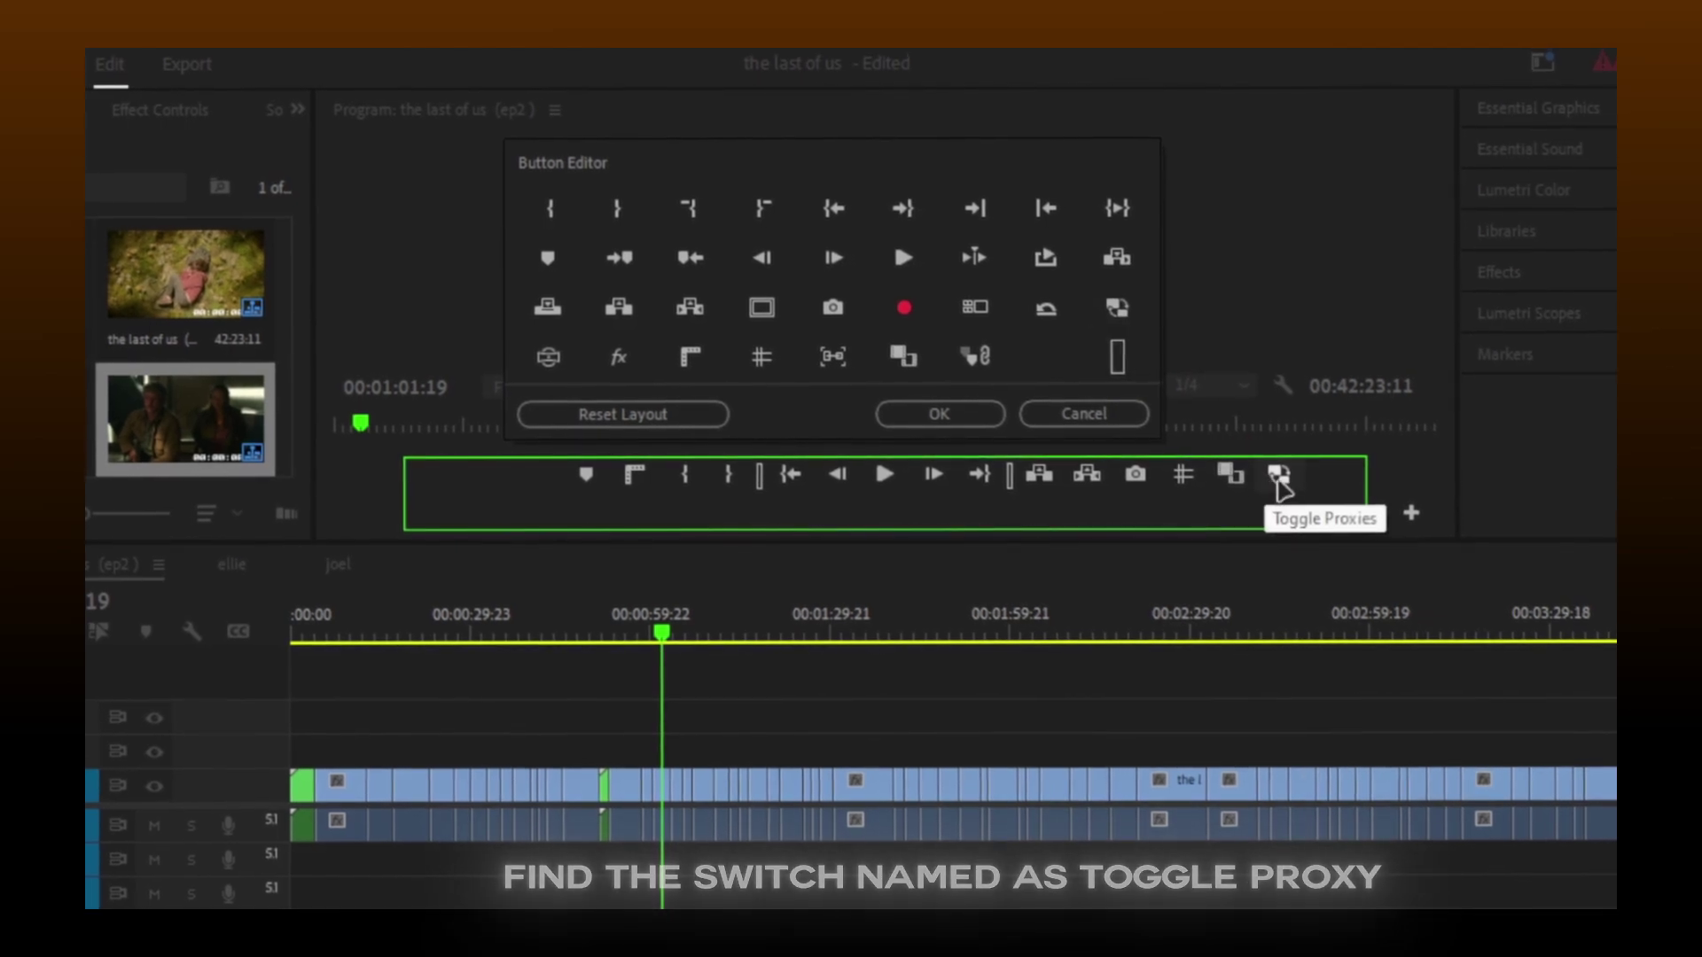
click(999, 414)
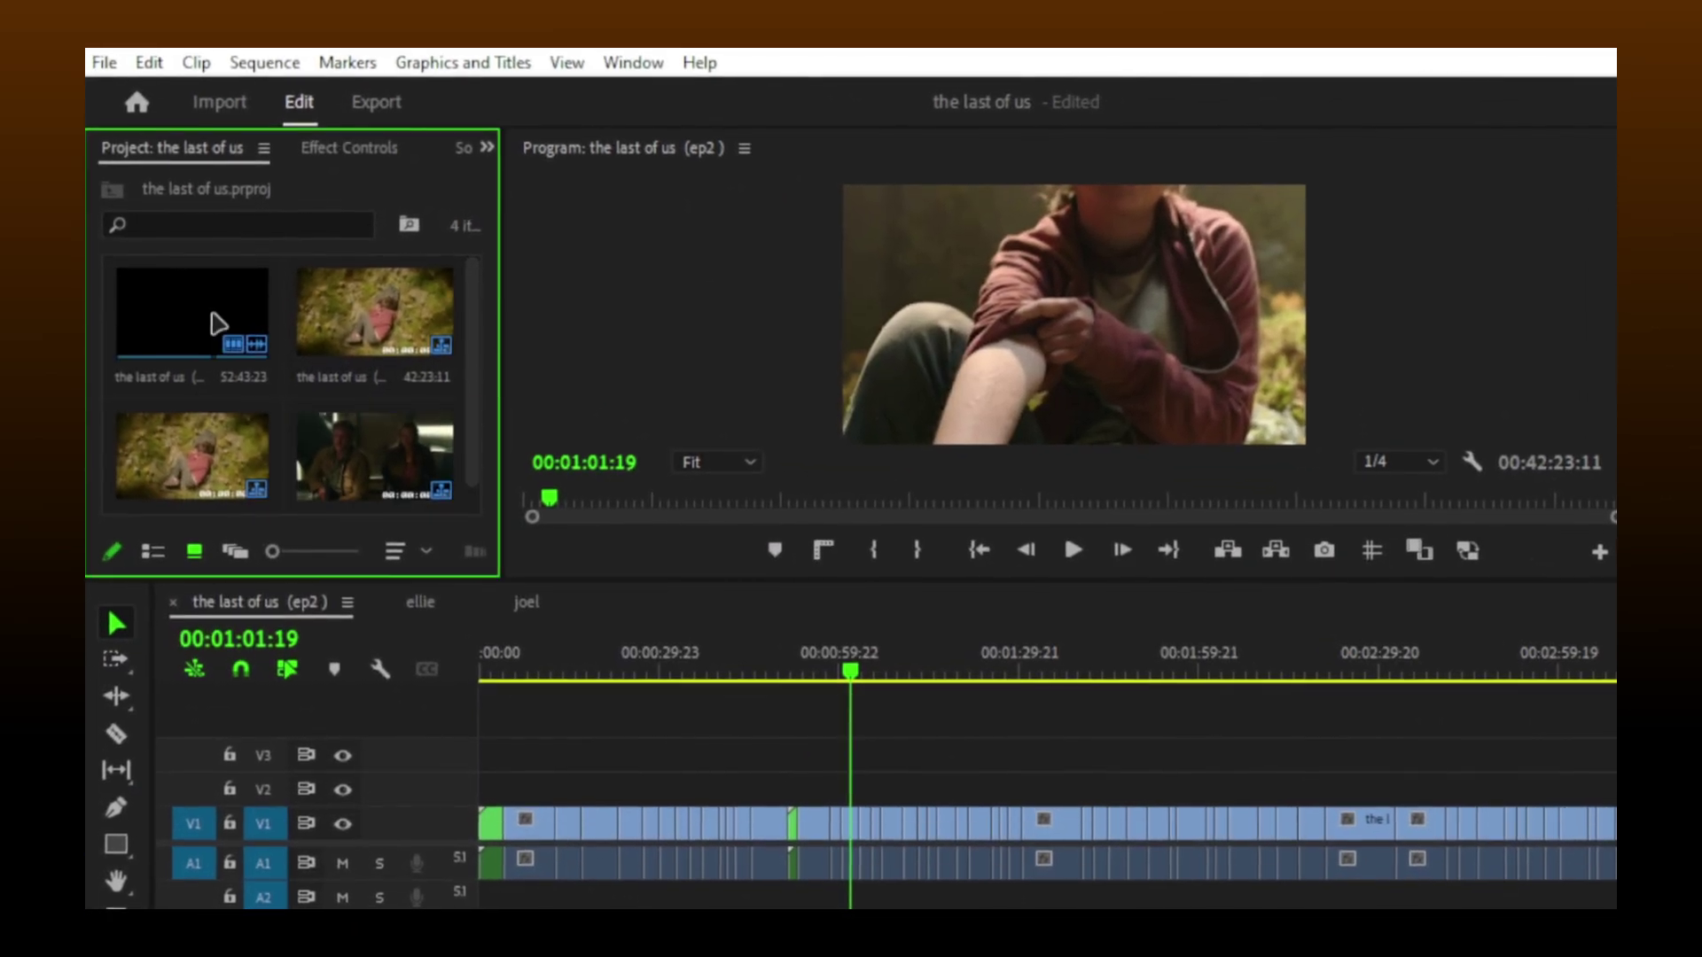
Step: Create a proxy of the ep2 episode footage in Media Encoder, then close the encoder
right_click(216, 324)
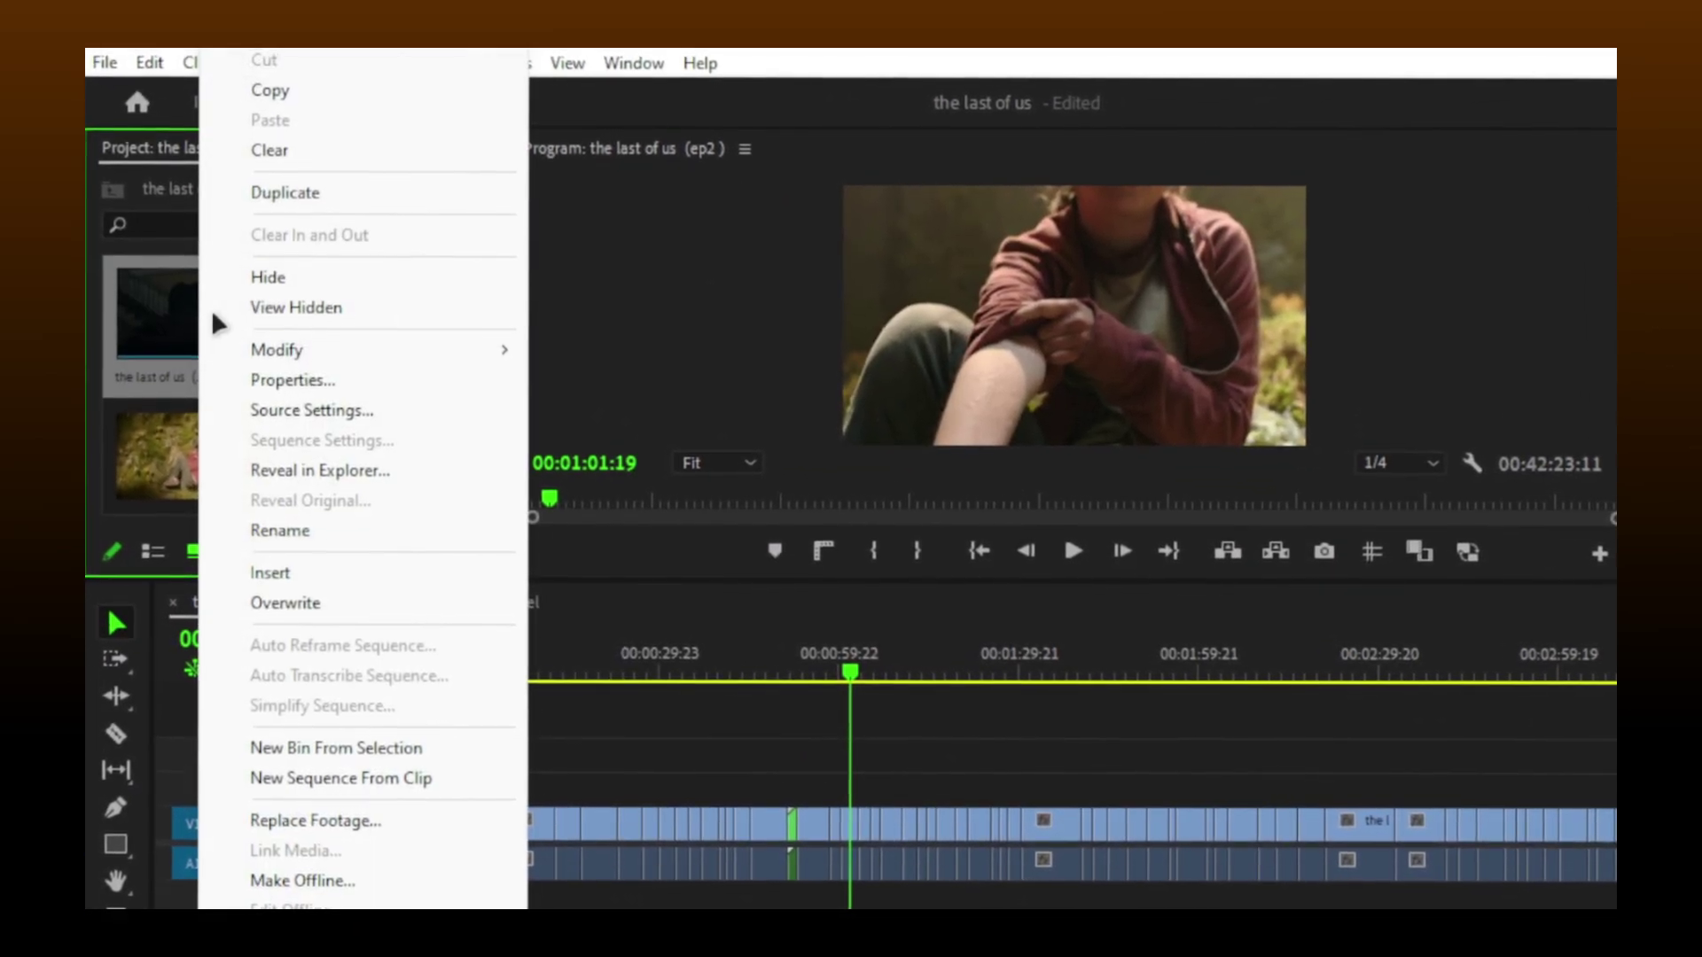
mouse_move(364, 786)
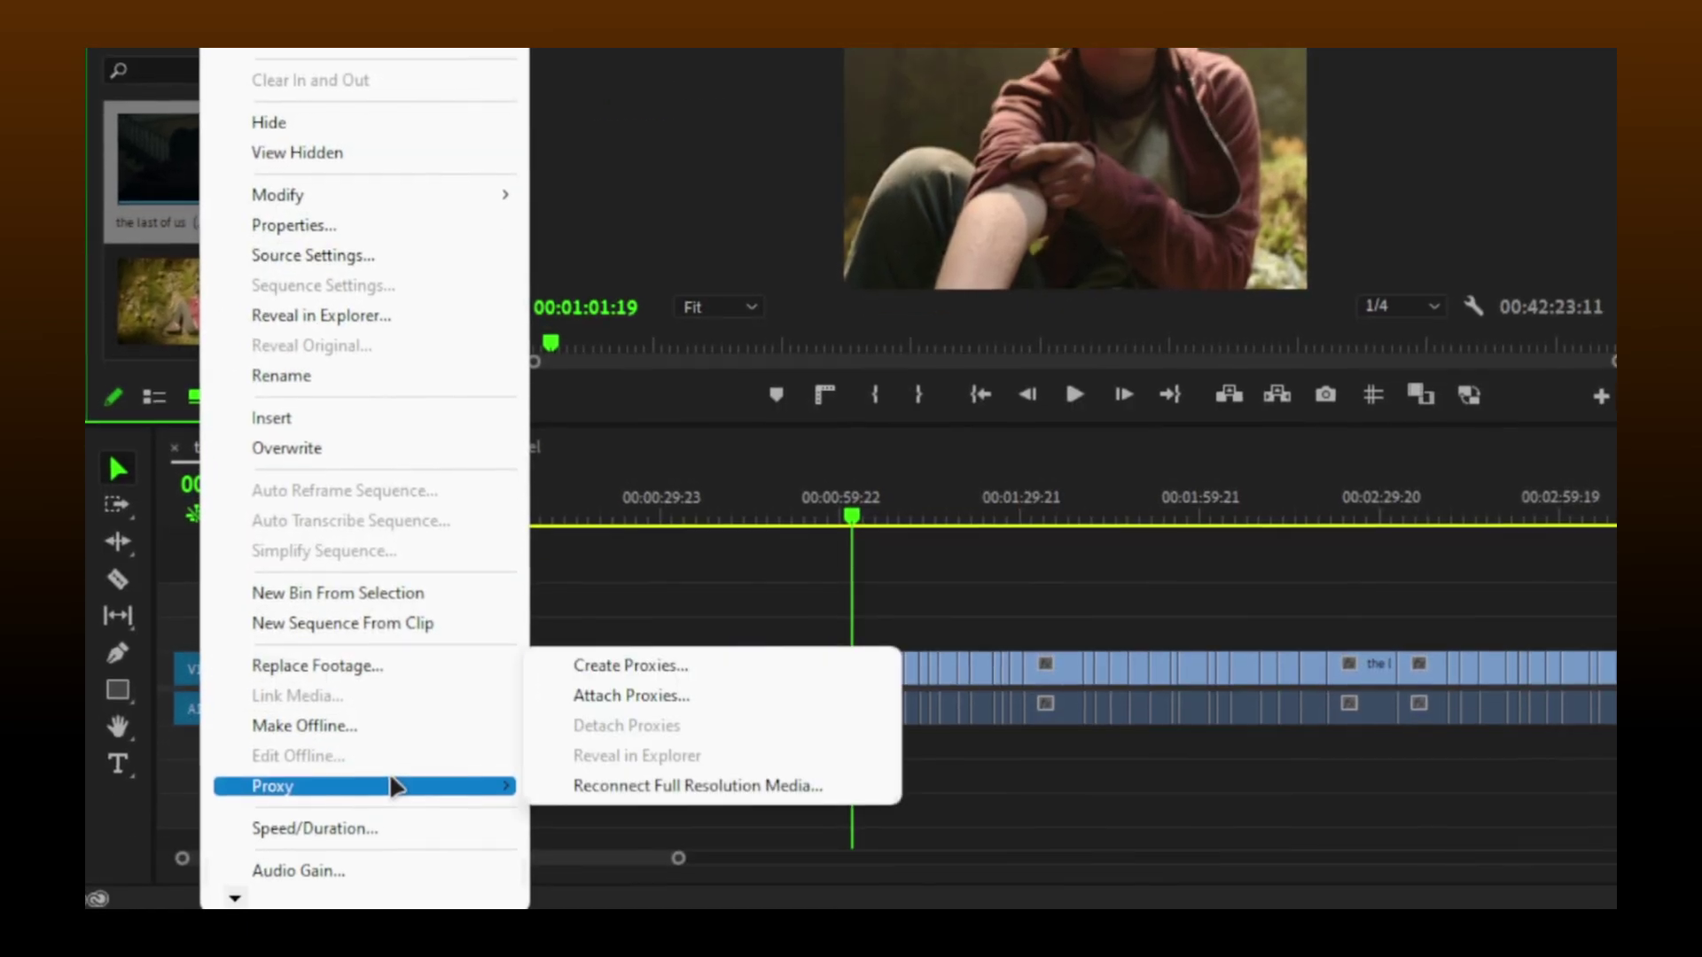
click(620, 665)
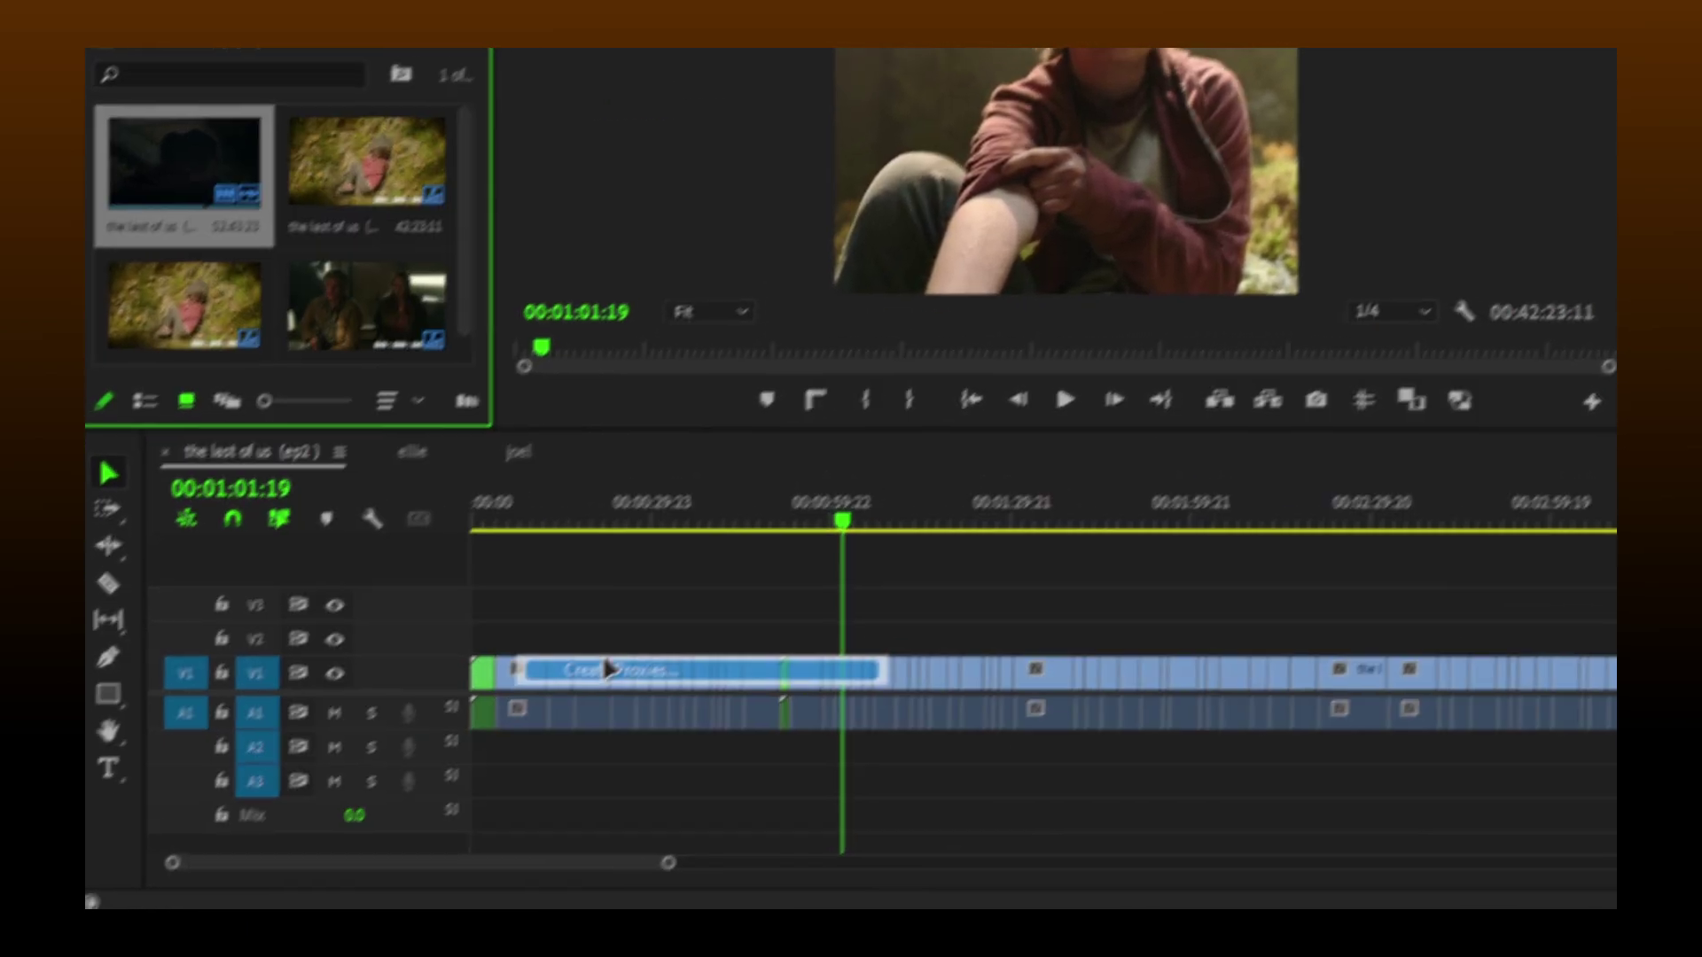
click(1043, 723)
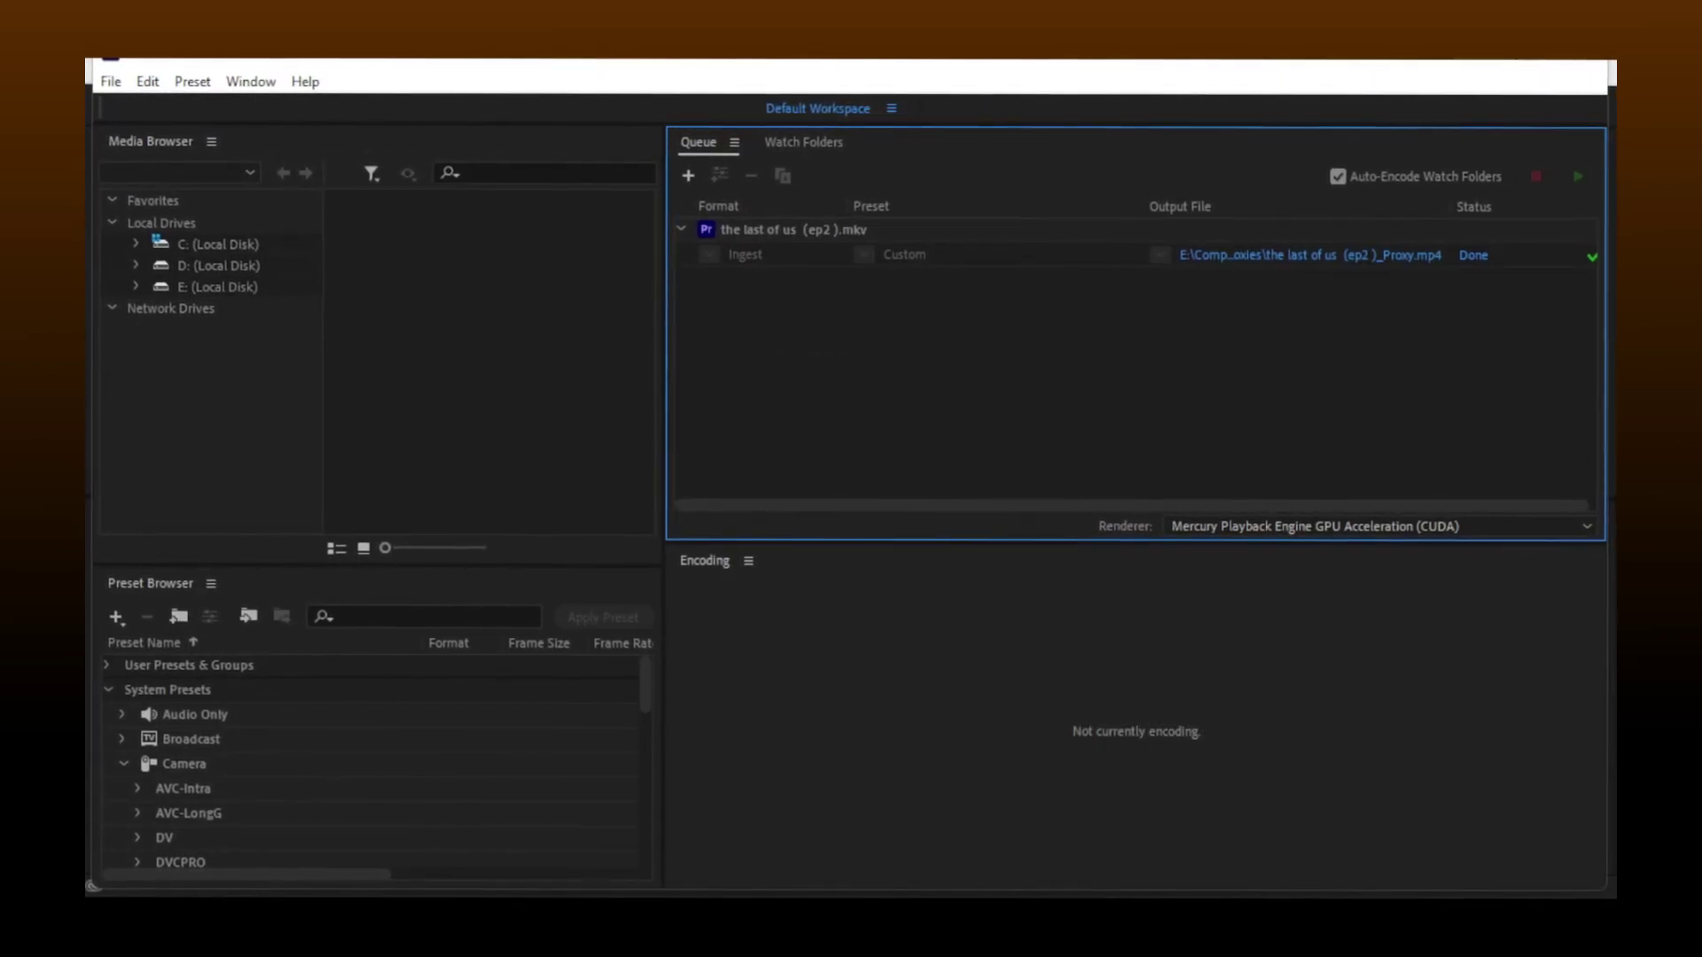
click(1584, 67)
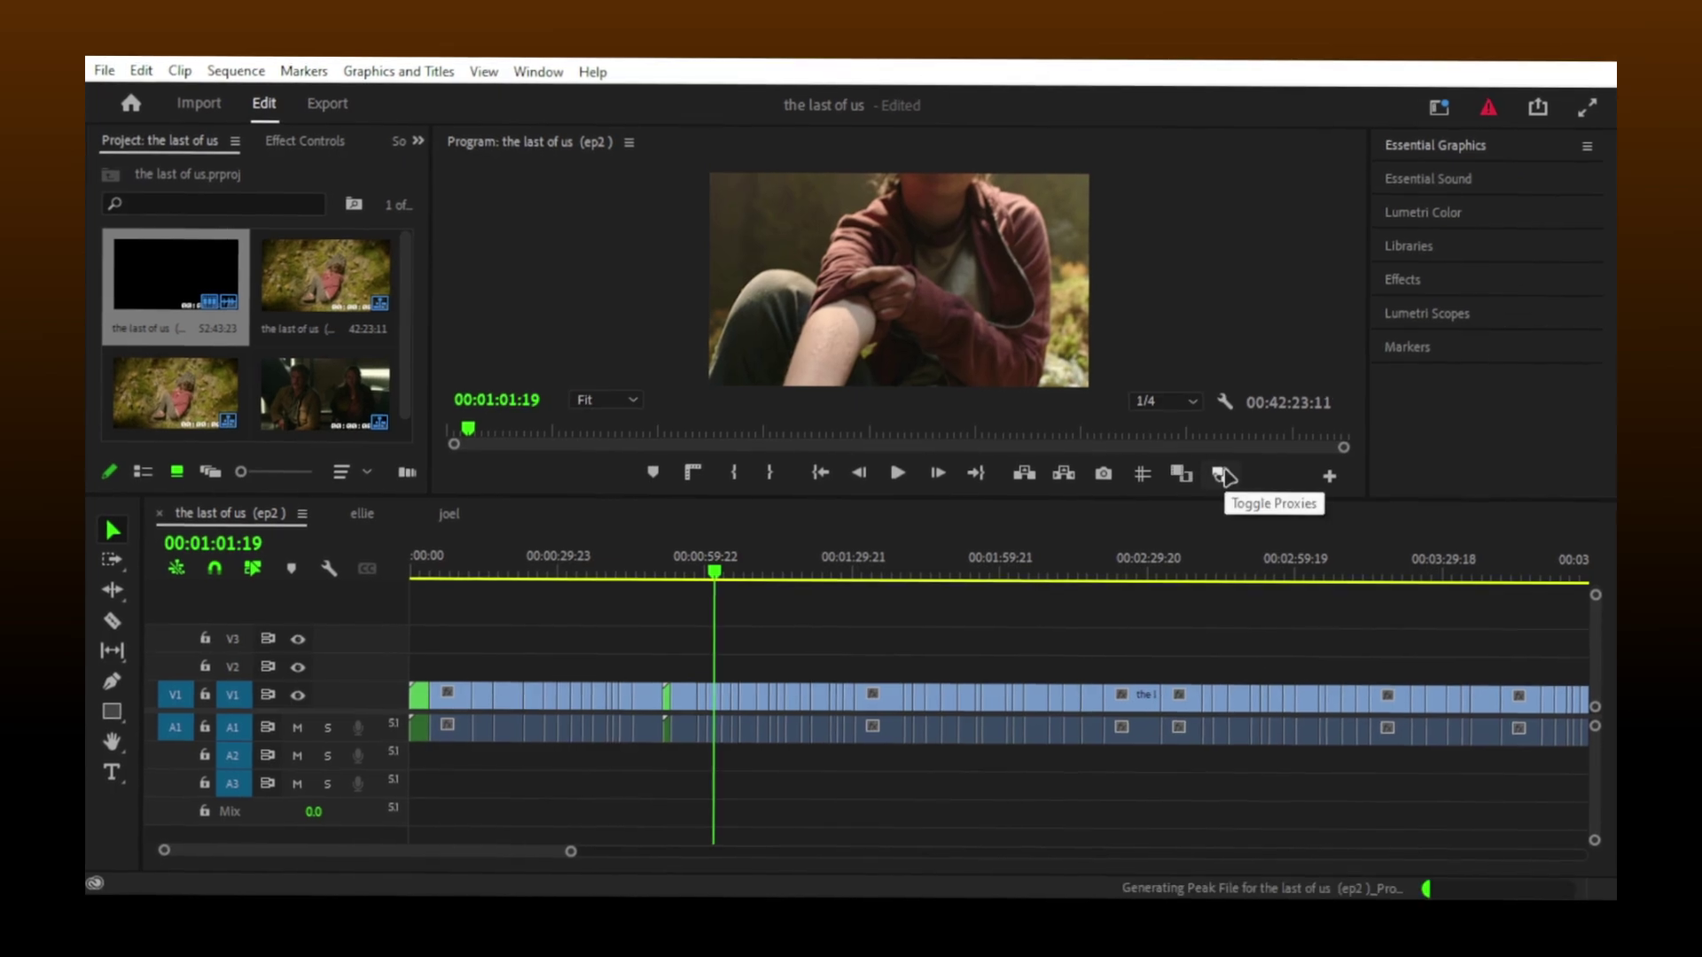
Step: Enable proxies, scrub the ep2 episode past one minute, then disable proxies again
click(1221, 475)
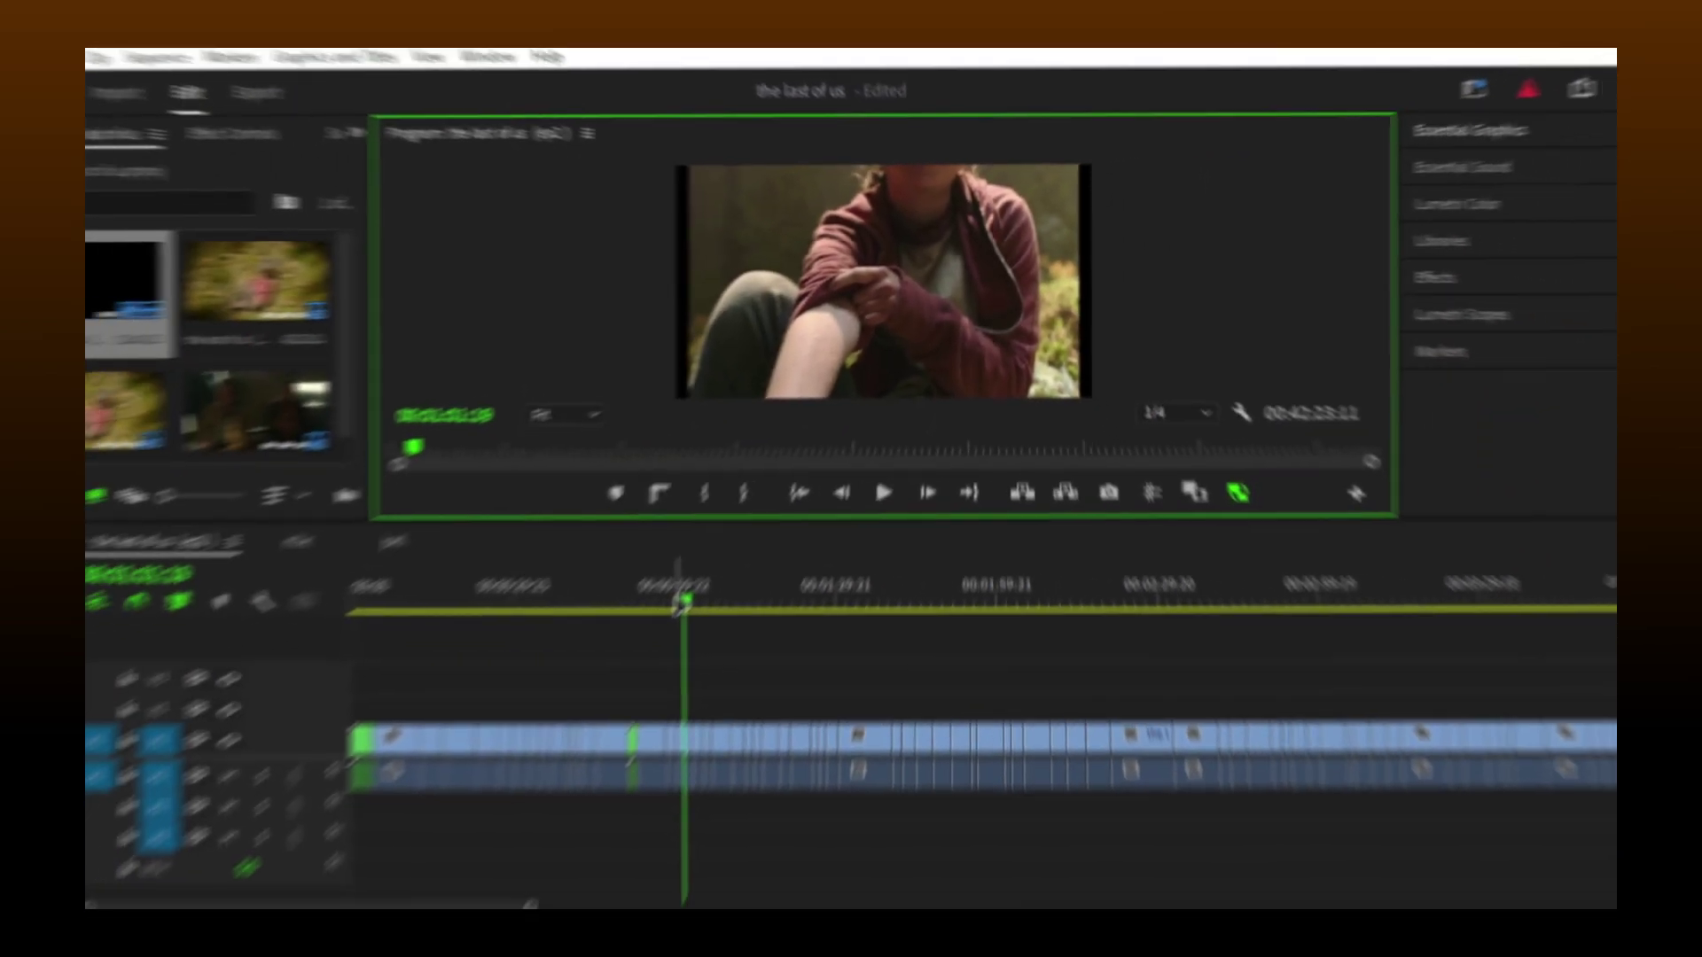
click(721, 571)
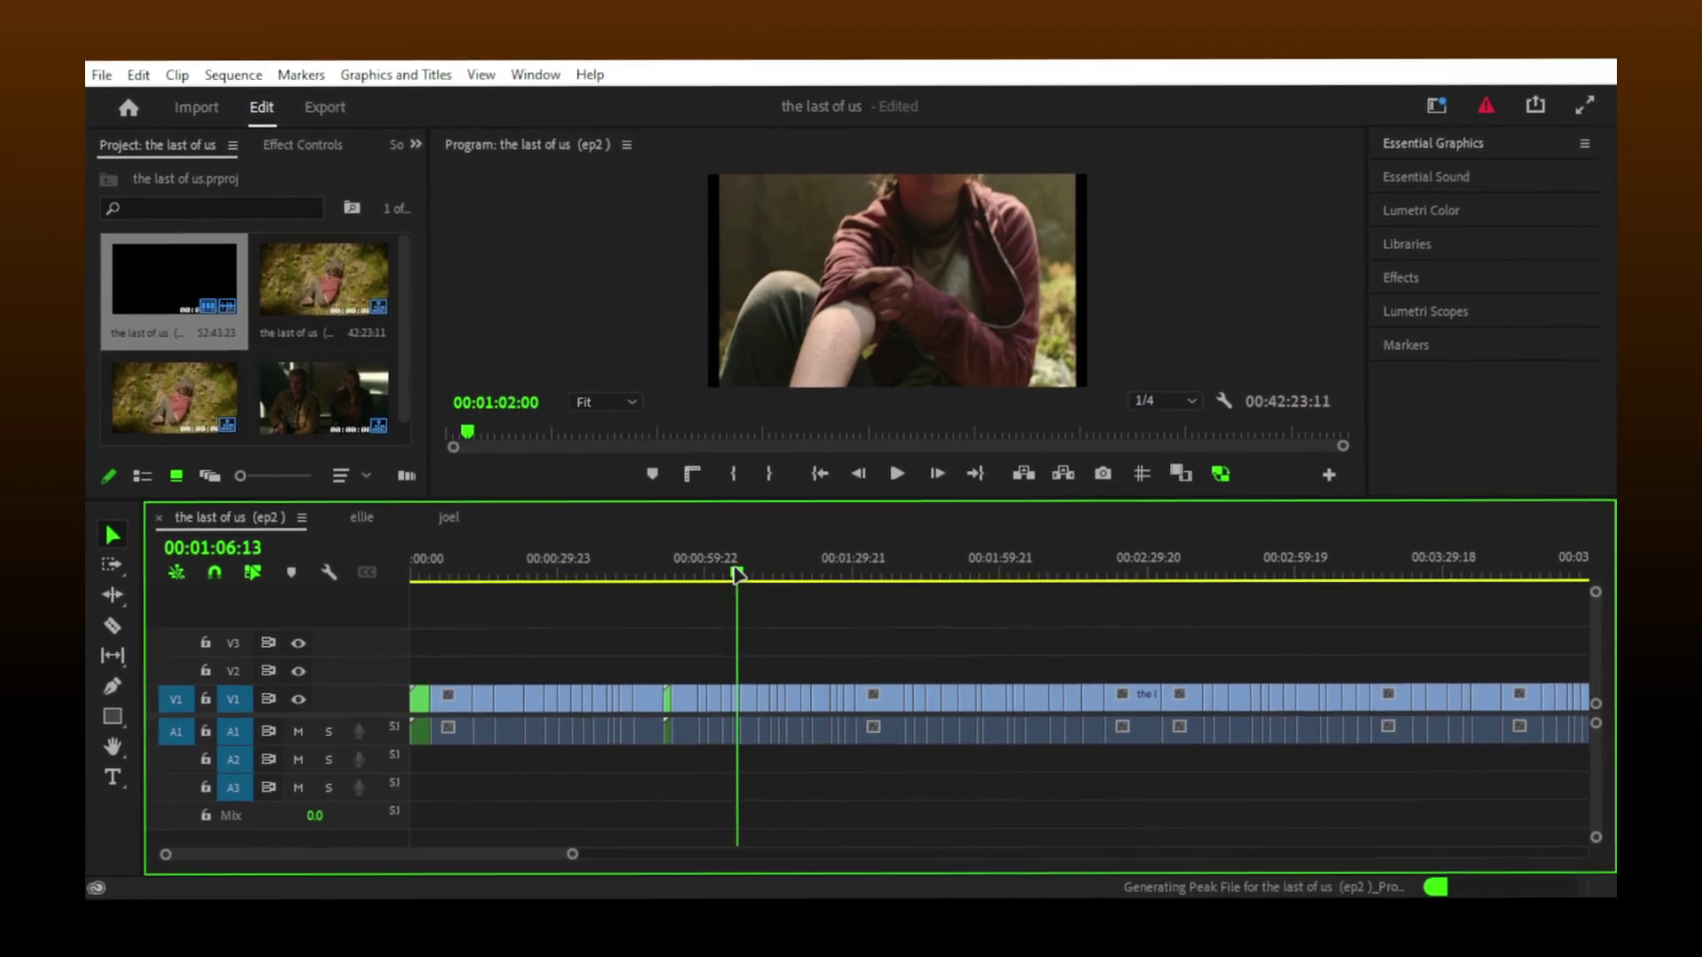
drag(750, 574, 825, 552)
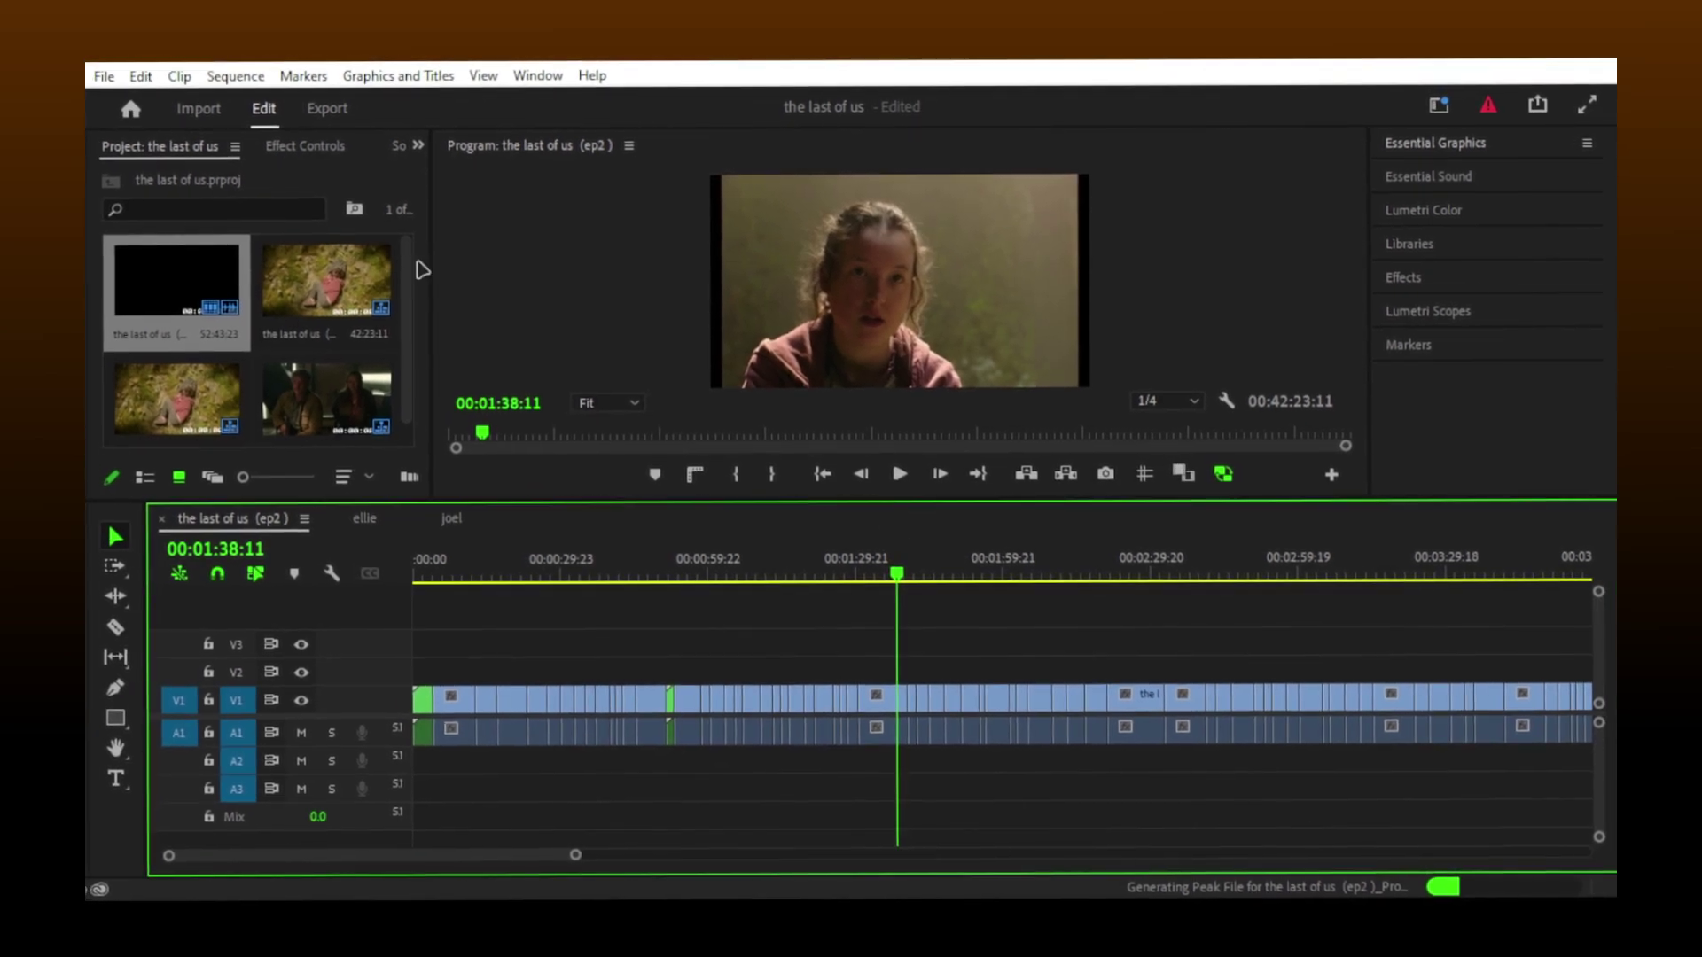
click(1223, 475)
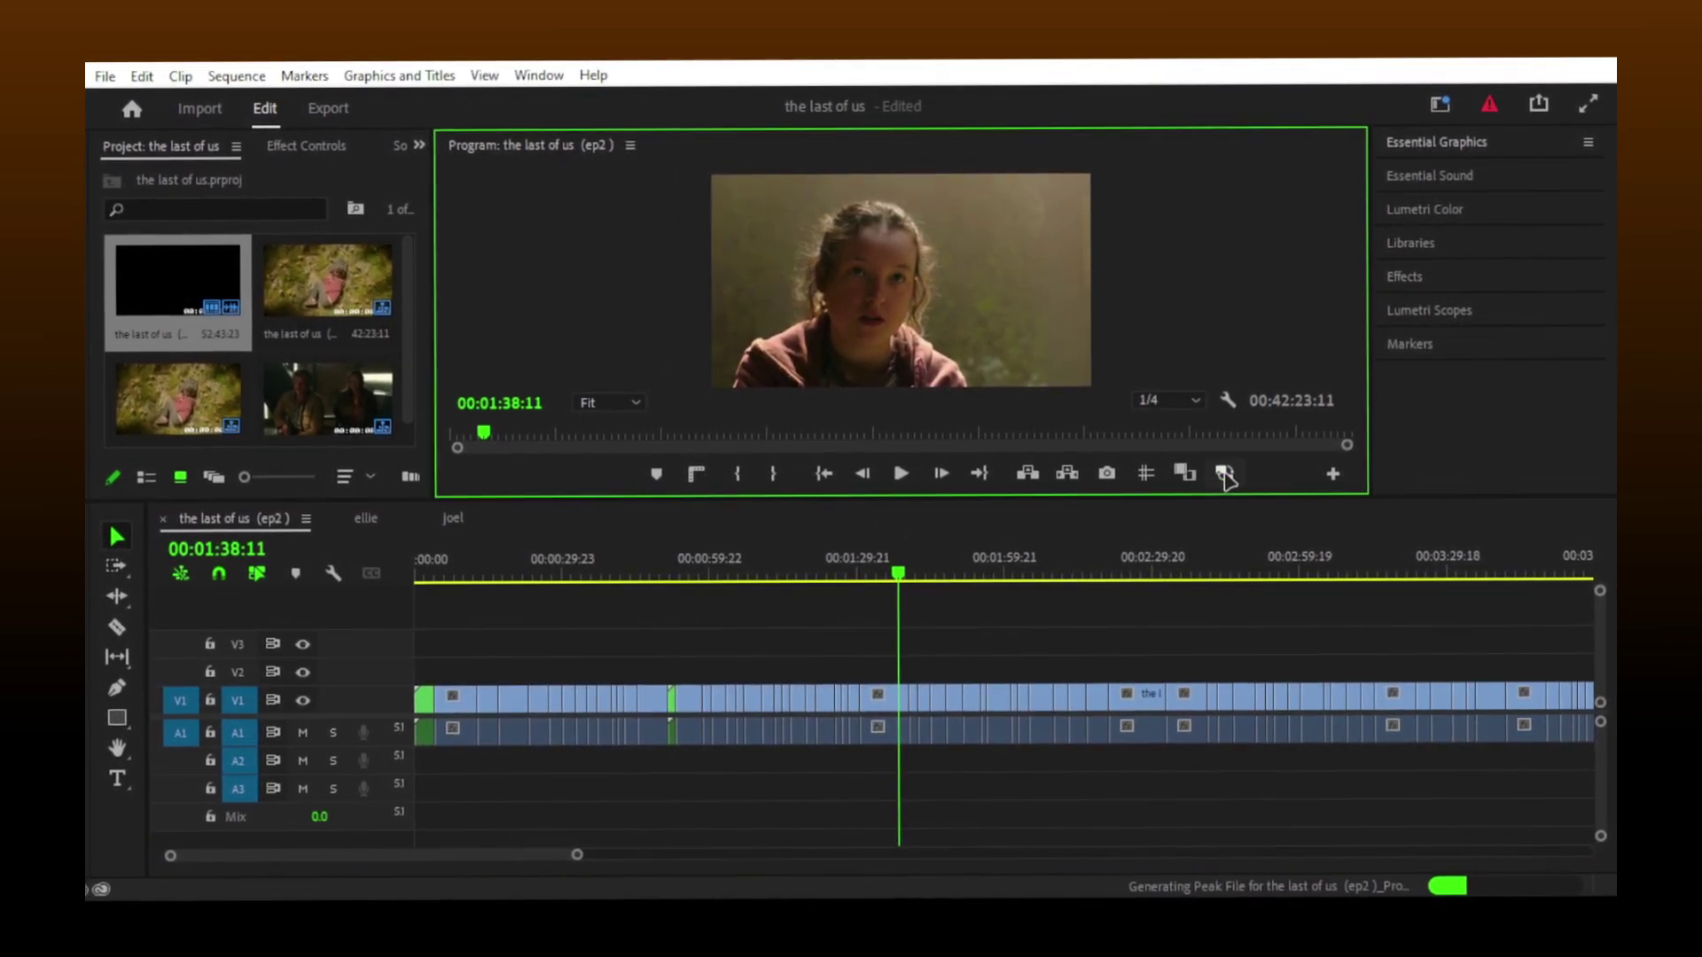